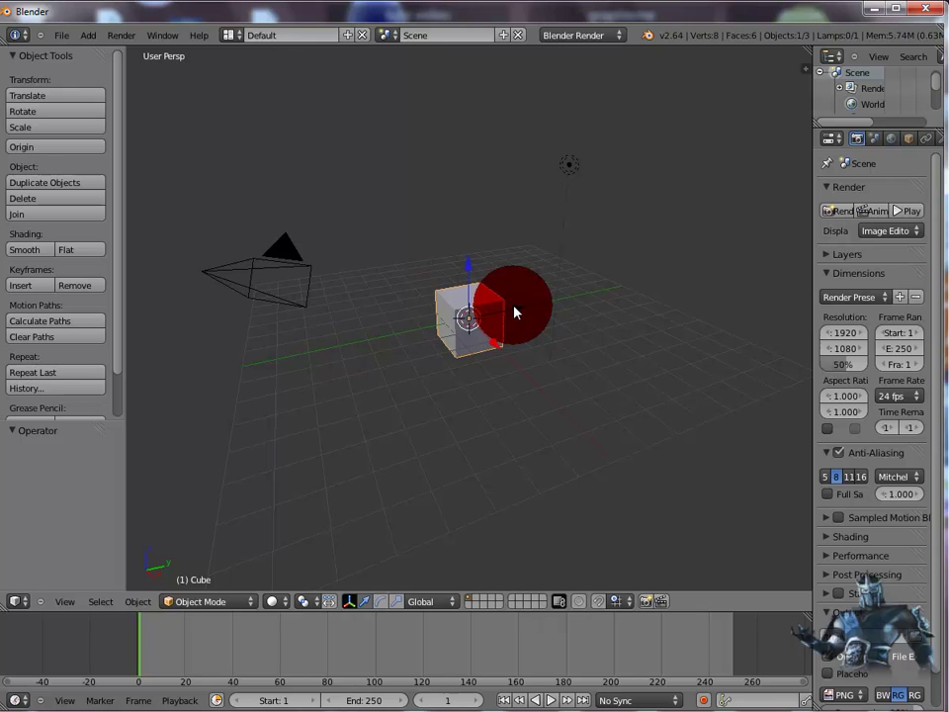
# - Delete the default cube and add a plane mesh at the scene's centre
pyautogui.press('x')
pyautogui.click(514, 312)
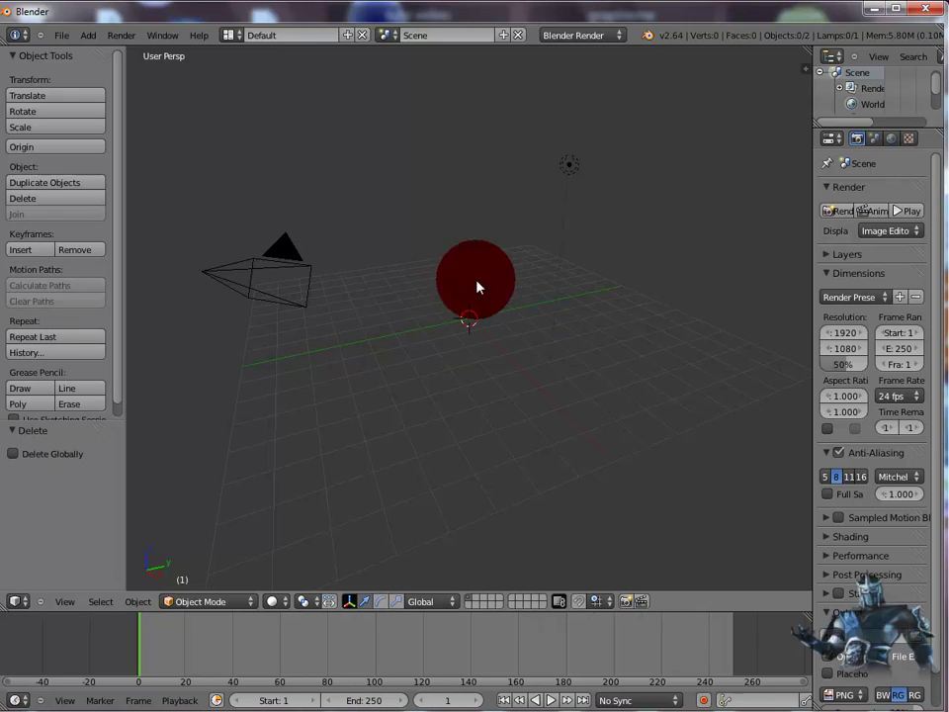
pyautogui.click(86, 35)
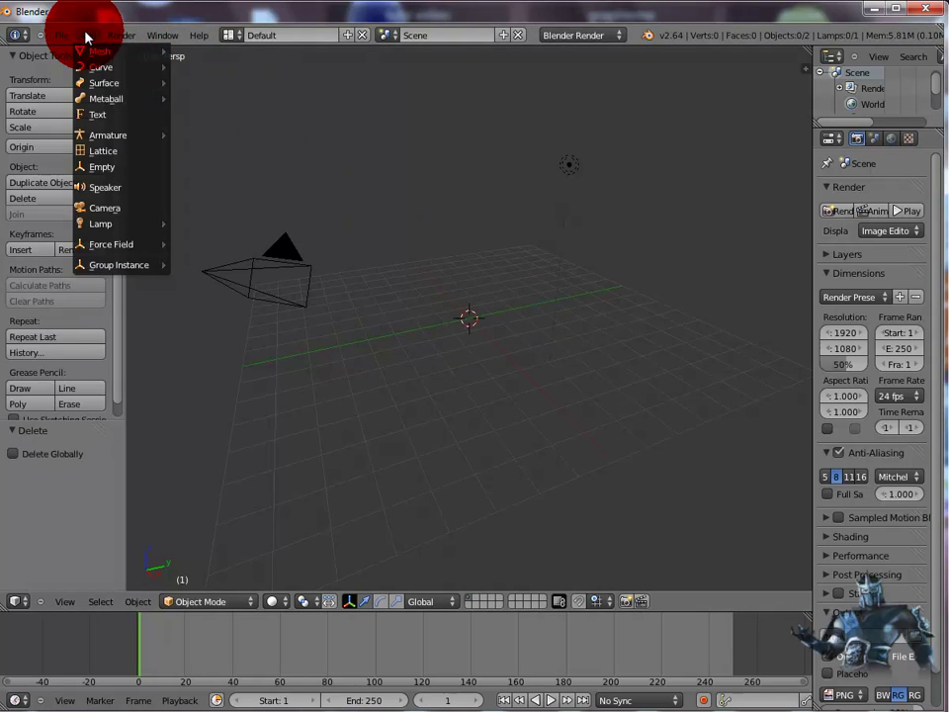
pyautogui.moveTo(100, 50)
pyautogui.click(193, 49)
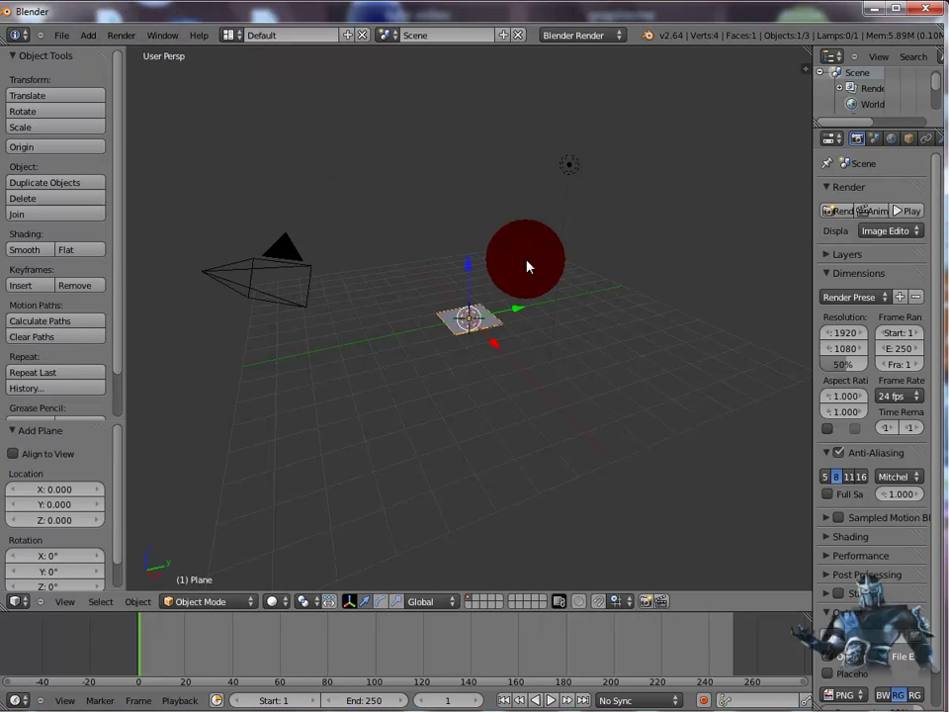
# - Scale the plane by about 7.3 along Y and about 8.03 along X to form a large ground surface
pyautogui.click(395, 604)
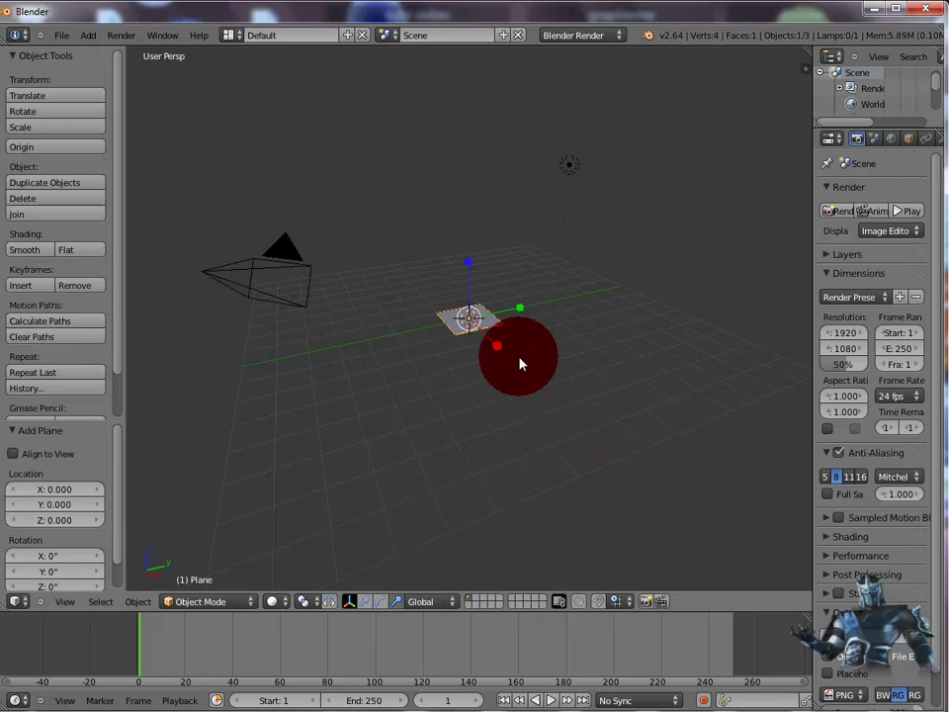
pyautogui.moveTo(519, 357); pyautogui.dragTo(834, 209)
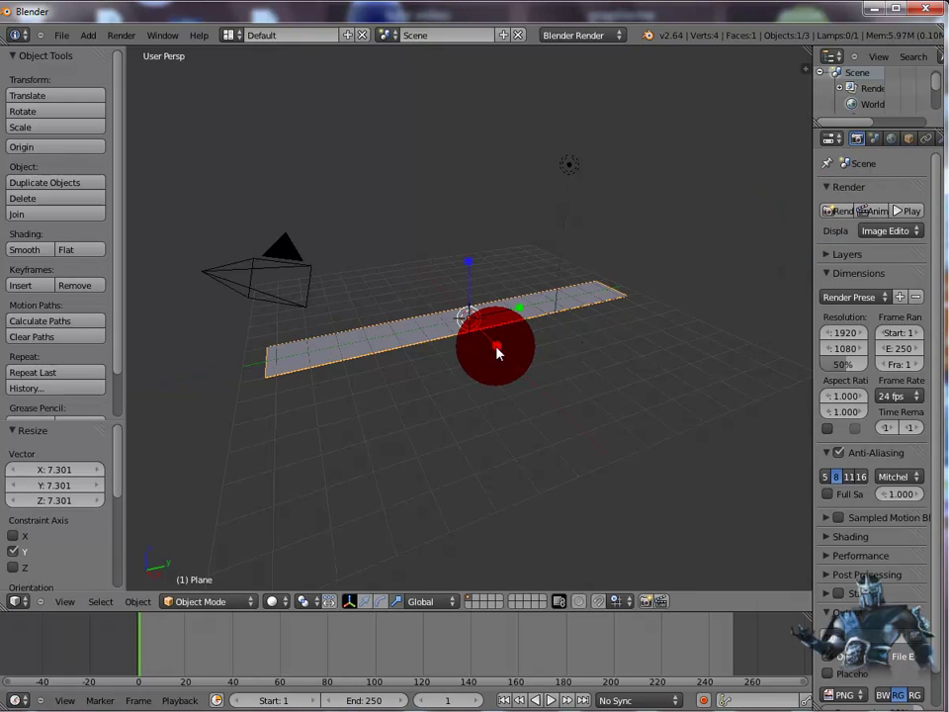
pyautogui.moveTo(497, 351); pyautogui.dragTo(648, 578)
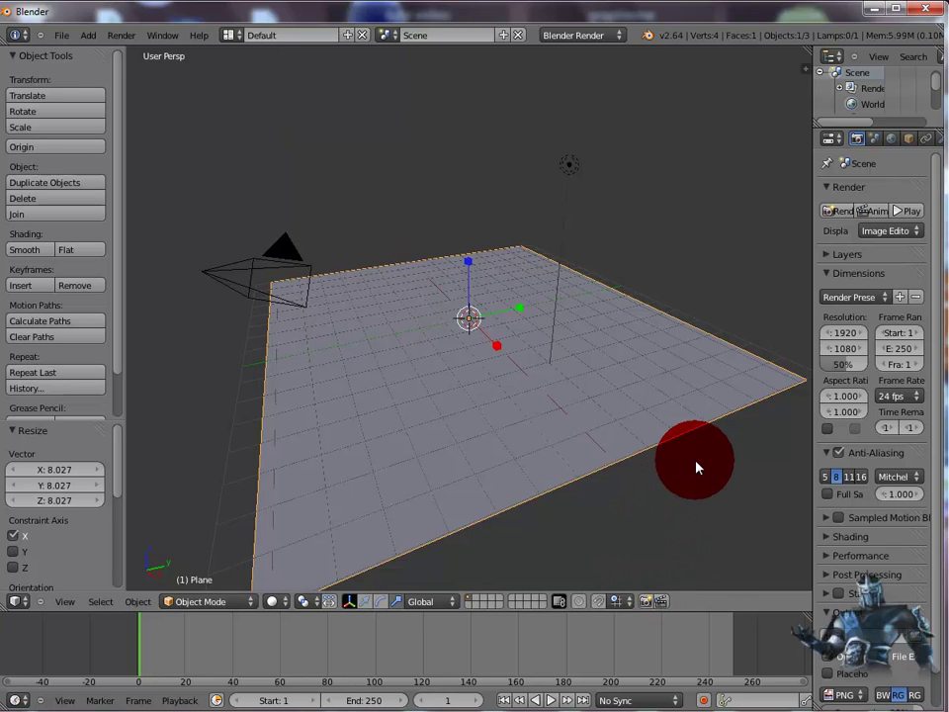
# - Add a monkey head mesh and raise it about 1.03 units along the Z axis above the ground plane
pyautogui.click(87, 36)
pyautogui.moveTo(116, 48)
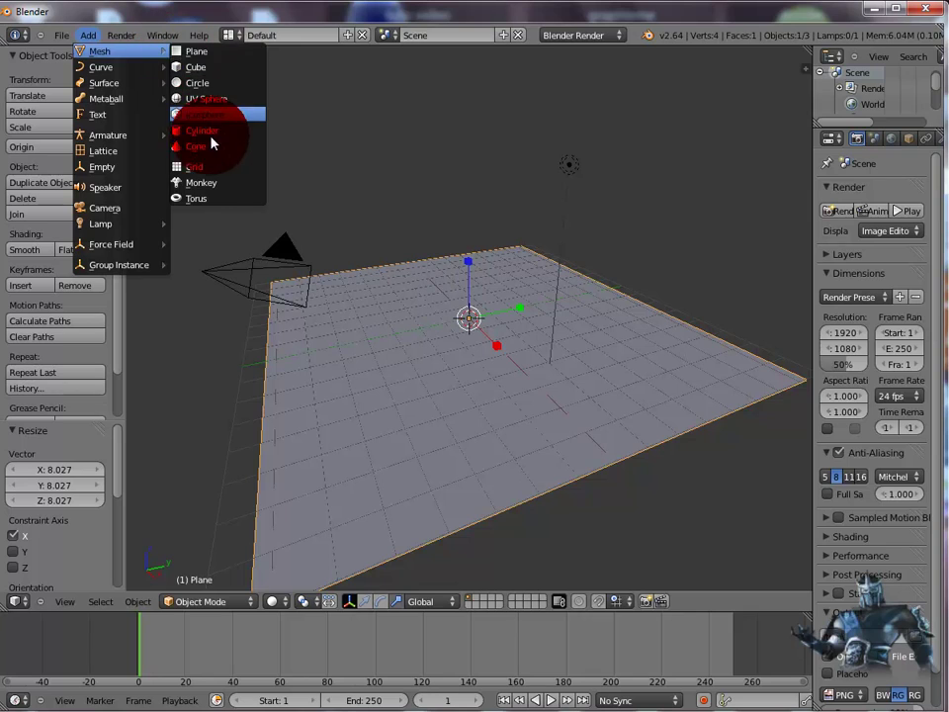
pyautogui.click(211, 186)
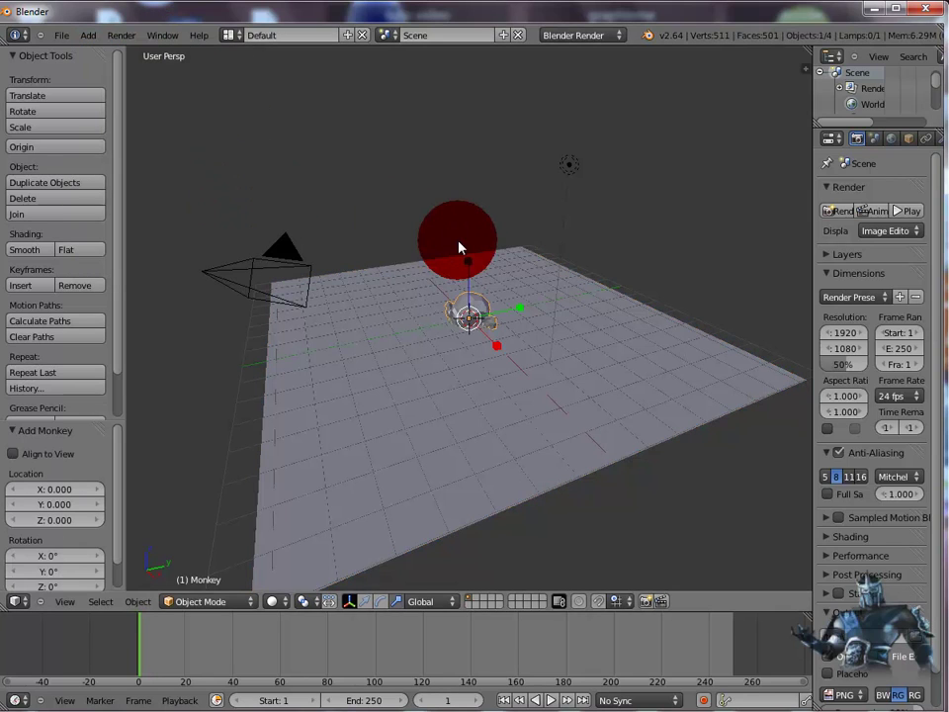
pyautogui.click(365, 602)
pyautogui.moveTo(468, 267)
pyautogui.mouseDown()
pyautogui.moveTo(469, 240)
pyautogui.moveTo(469, 248)
pyautogui.mouseUp()
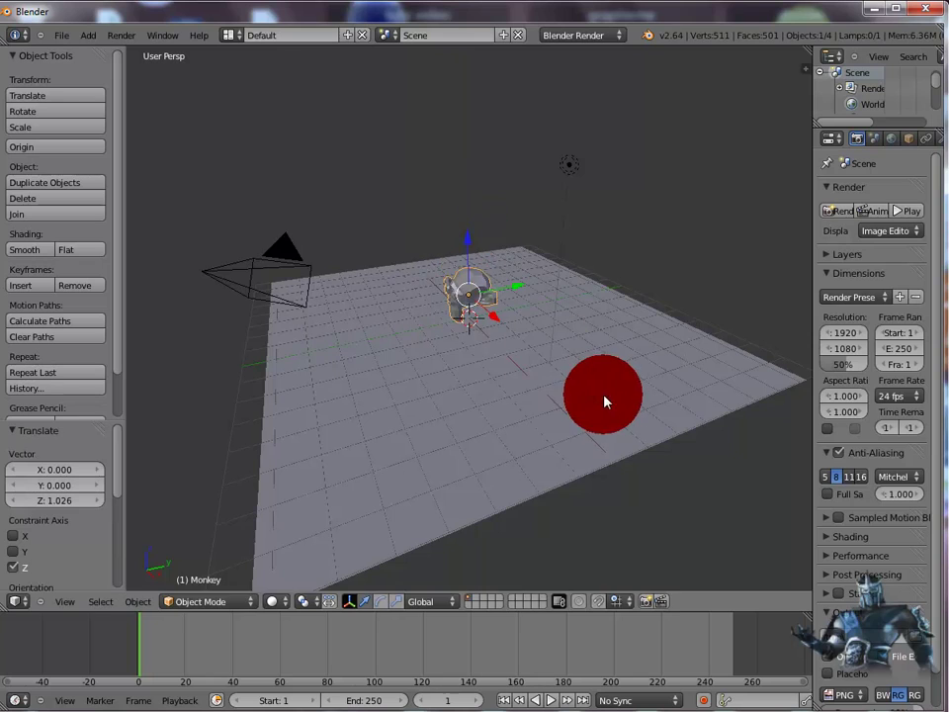
# - Rotate the monkey head about -32° around the X axis so it tilts back
pyautogui.scroll(6, 606, 394)
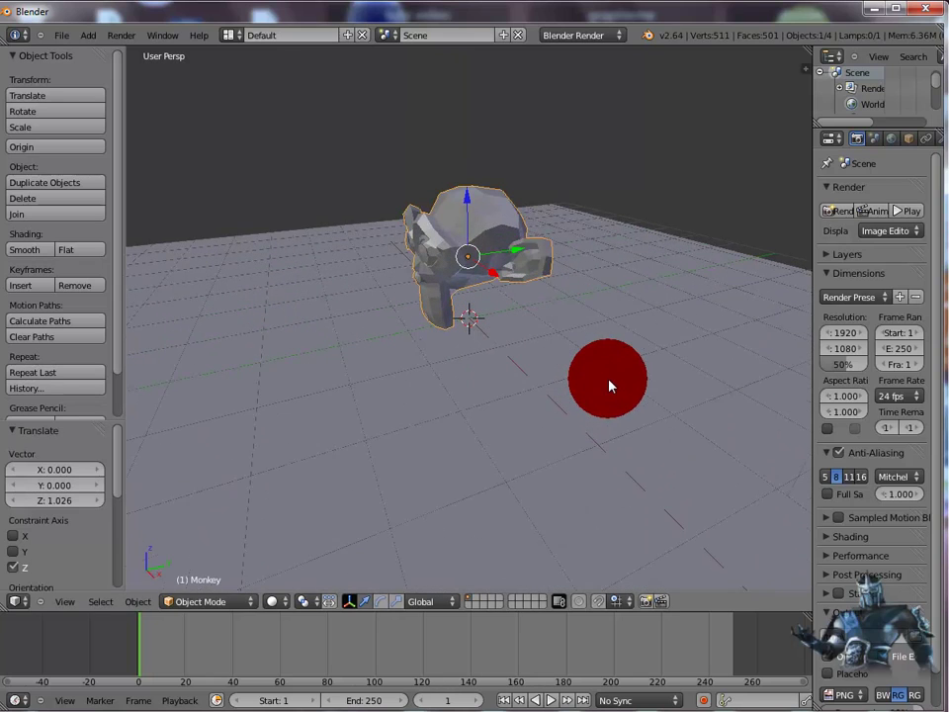
pyautogui.click(380, 601)
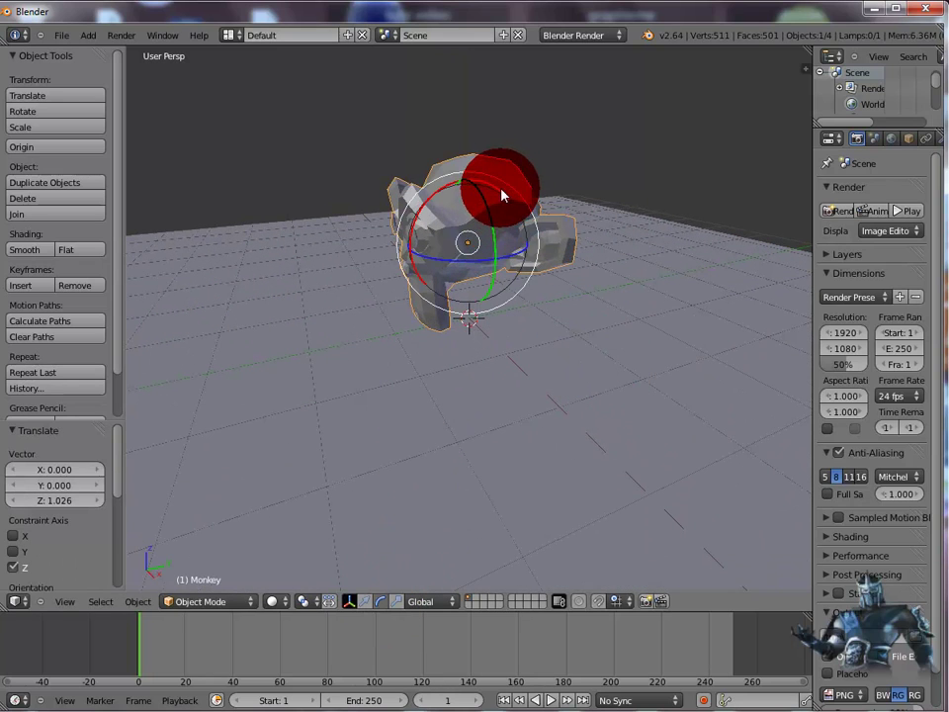
pyautogui.moveTo(501, 194); pyautogui.dragTo(552, 206)
# - Lower the monkey head about 0.57 units along Z, and fine-tune it upward by 0.15 in the right orthographic view to rest on the ground
pyautogui.click(365, 601)
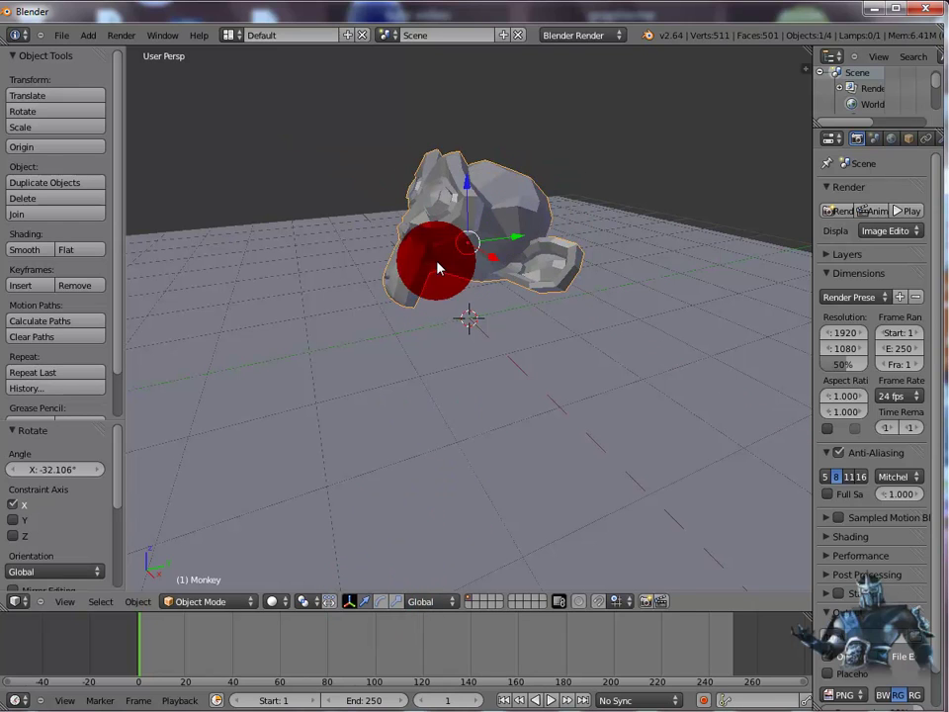
pyautogui.moveTo(470, 187); pyautogui.dragTo(474, 226)
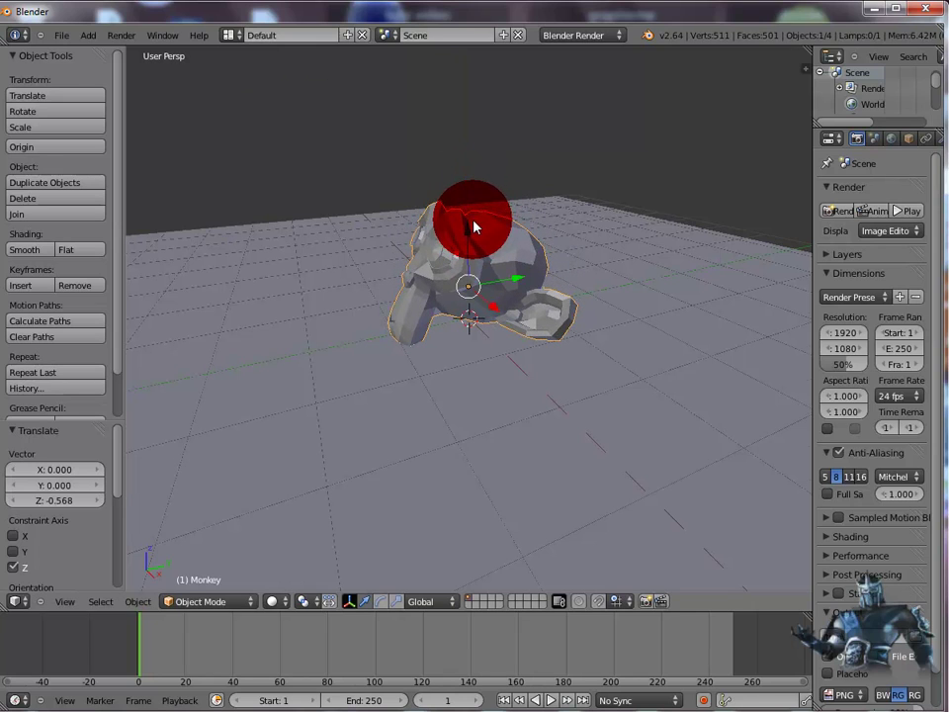
pyautogui.press('KP_5')
pyautogui.press('KP_3')
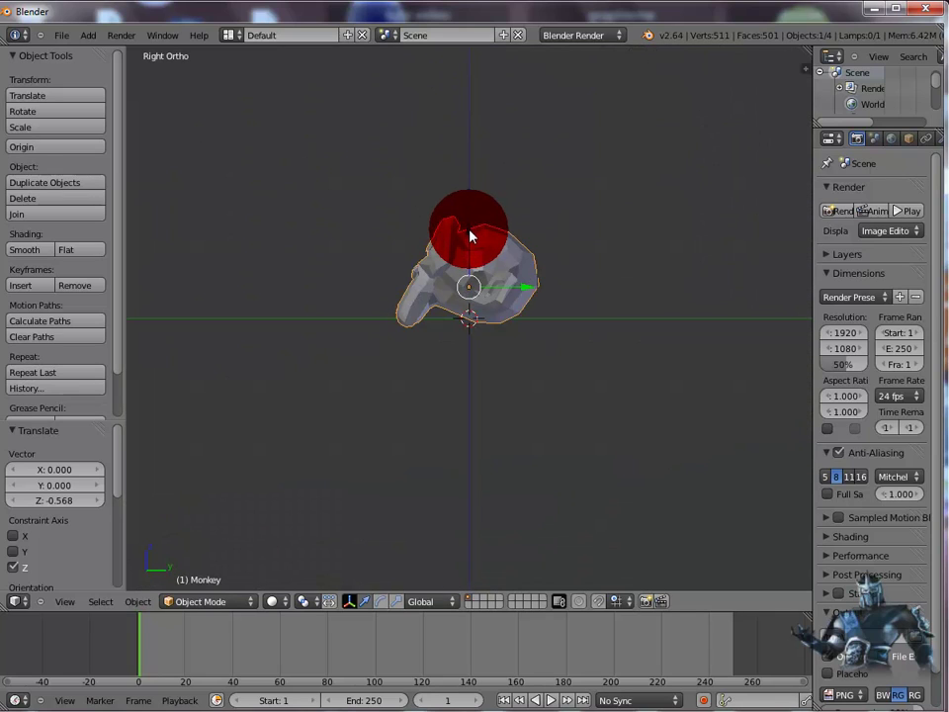
pyautogui.press('g')
pyautogui.press('z')
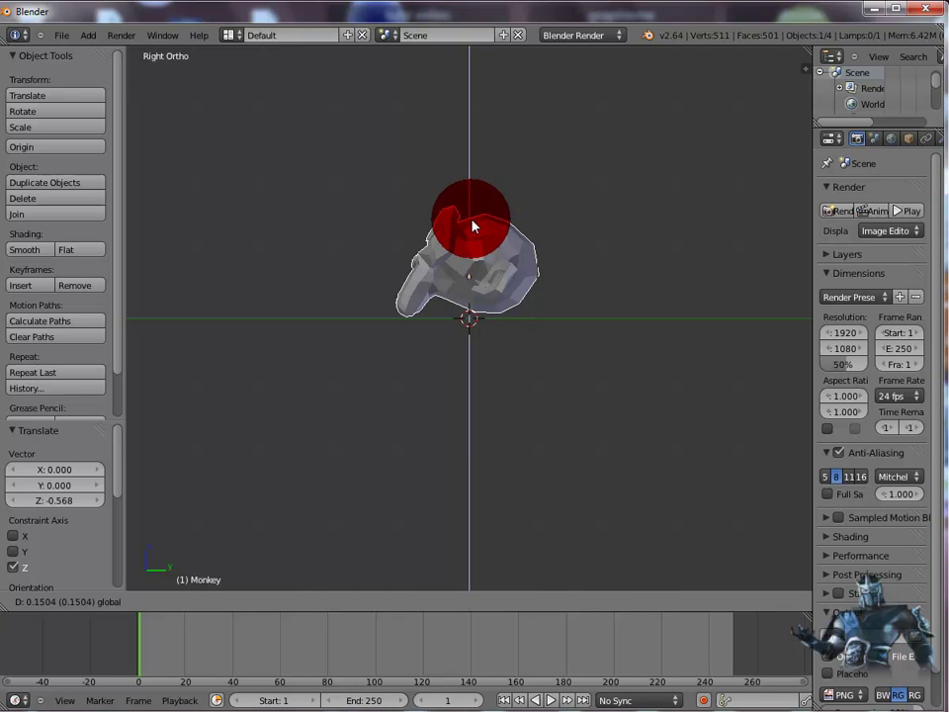
pyautogui.click(473, 221)
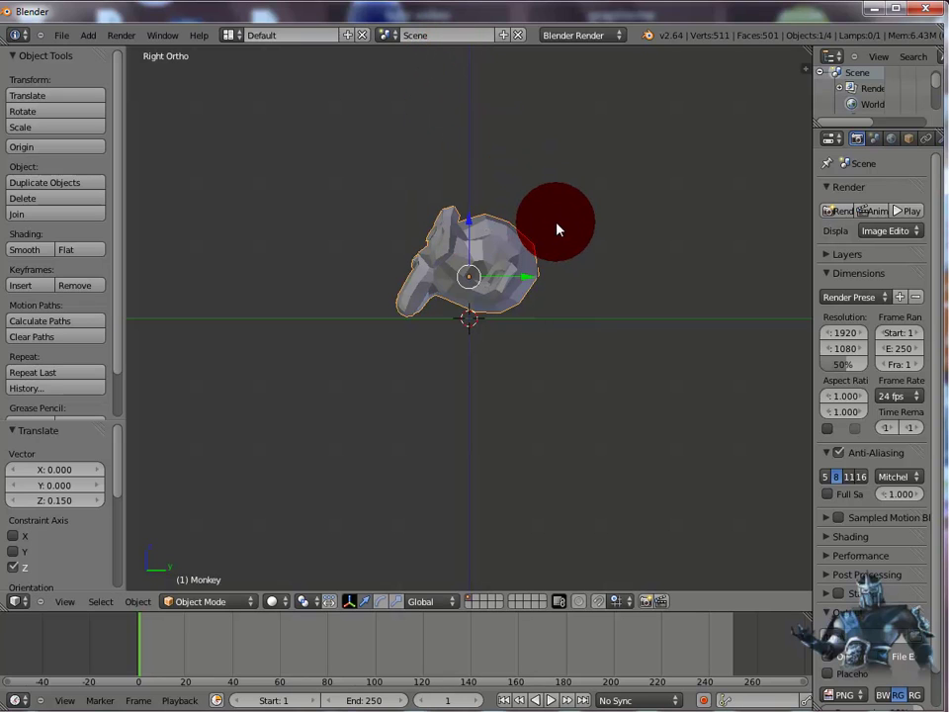
# - Rotate the monkey head about 46.8° around the Z axis so its face points towards the camera
pyautogui.moveTo(561, 229); pyautogui.dragTo(649, 286, button='middle')
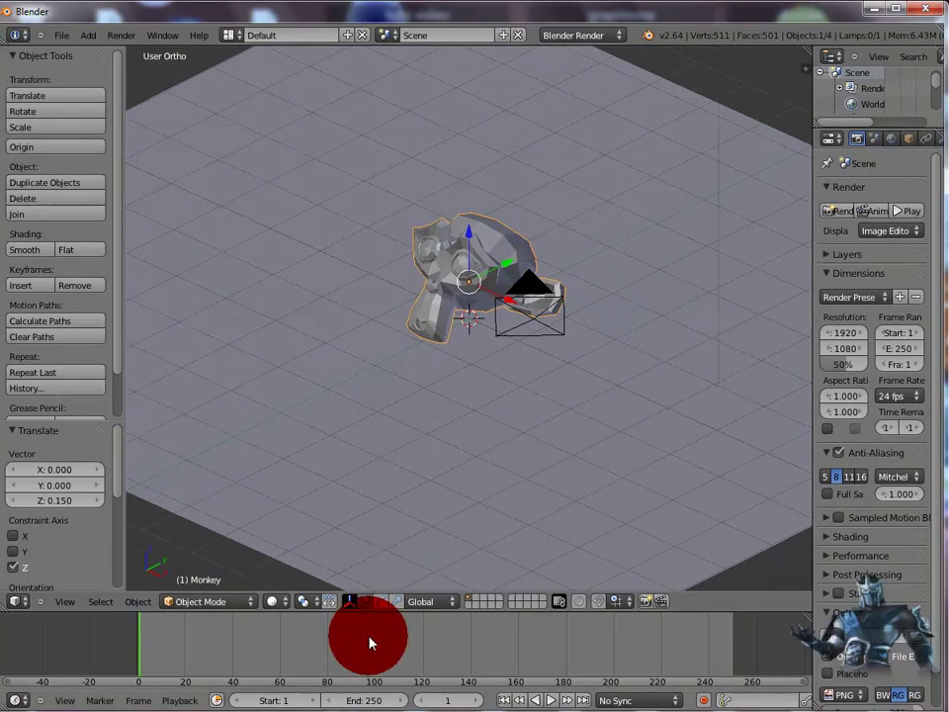
pyautogui.click(382, 600)
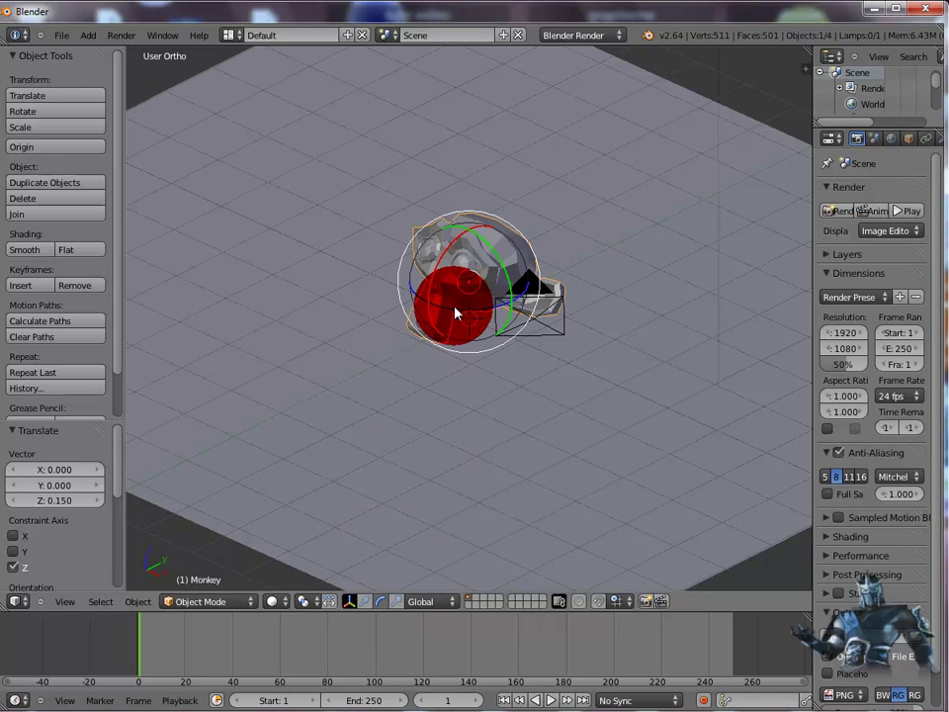
pyautogui.moveTo(456, 312); pyautogui.dragTo(478, 314)
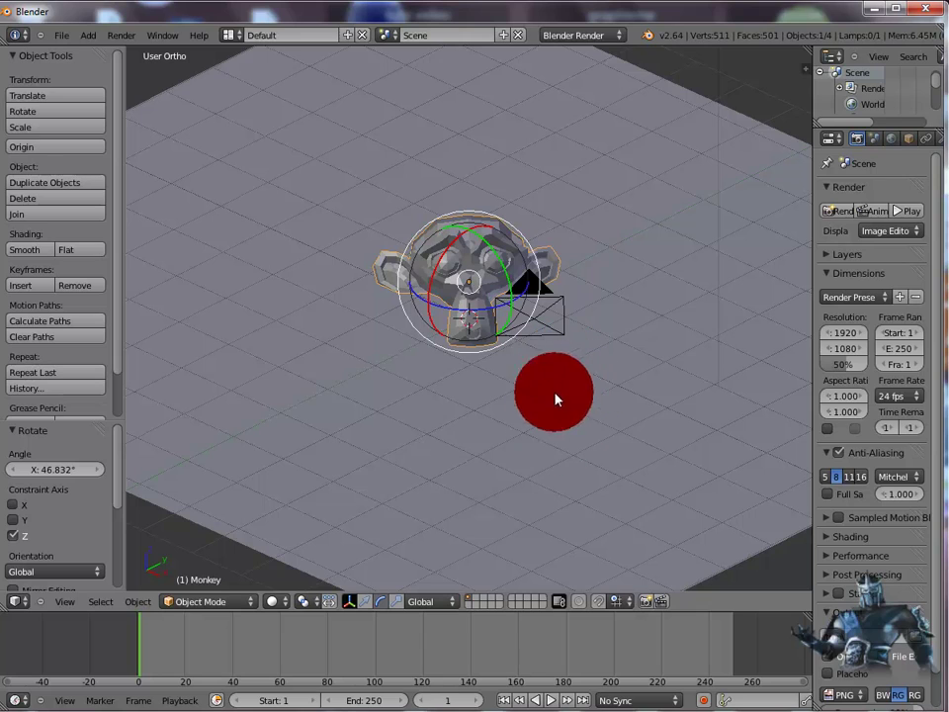
# - Render a test image of the monkey head scene, return to the 3D view and restore the translate manipulator
pyautogui.press('F12')
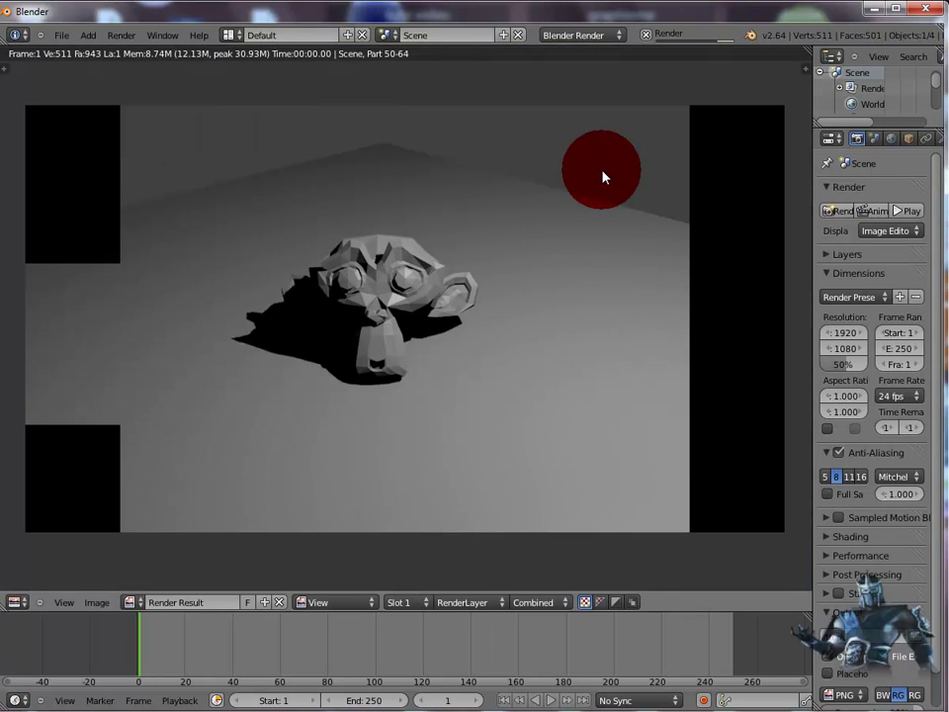
pyautogui.press('Escape')
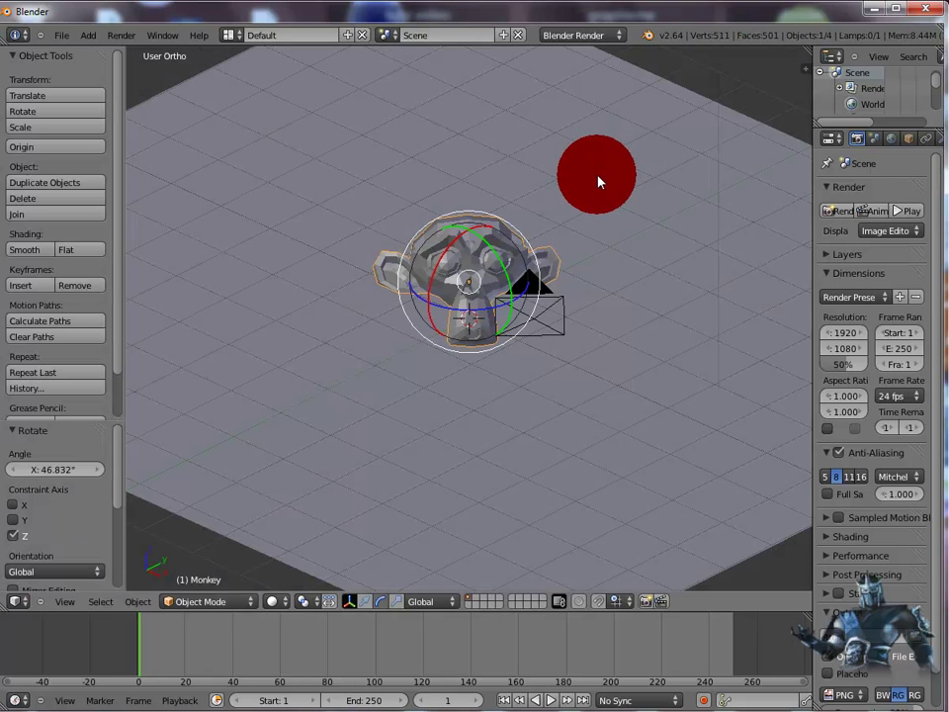
pyautogui.click(364, 601)
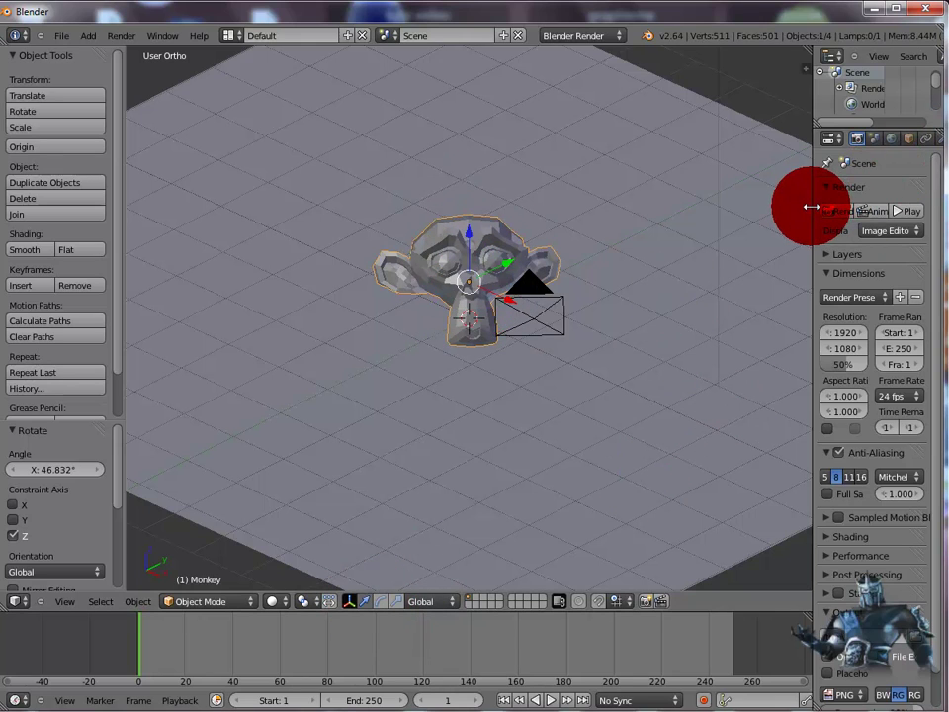
# - Add a Subdivision Surface modifier to the monkey head and set its shading to smooth
pyautogui.moveTo(812, 205); pyautogui.dragTo(769, 208)
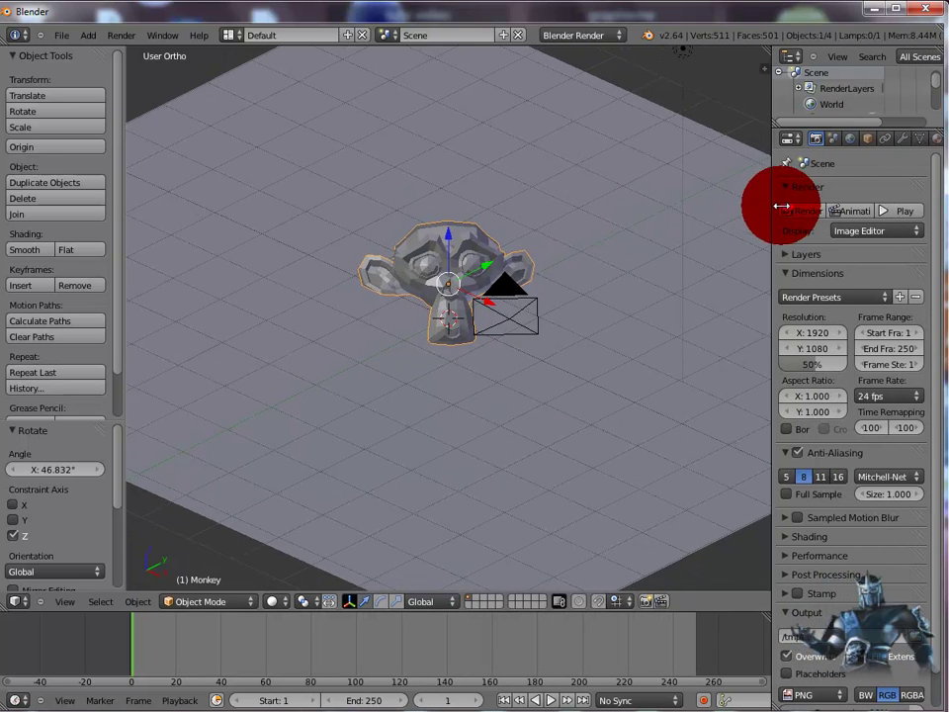
pyautogui.click(902, 142)
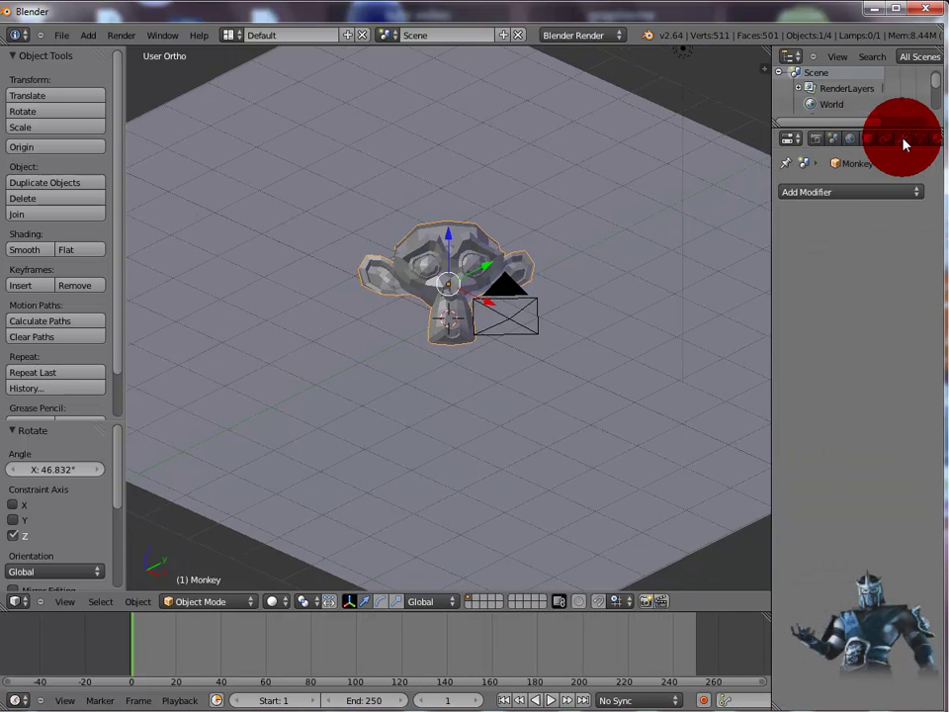
pyautogui.click(871, 194)
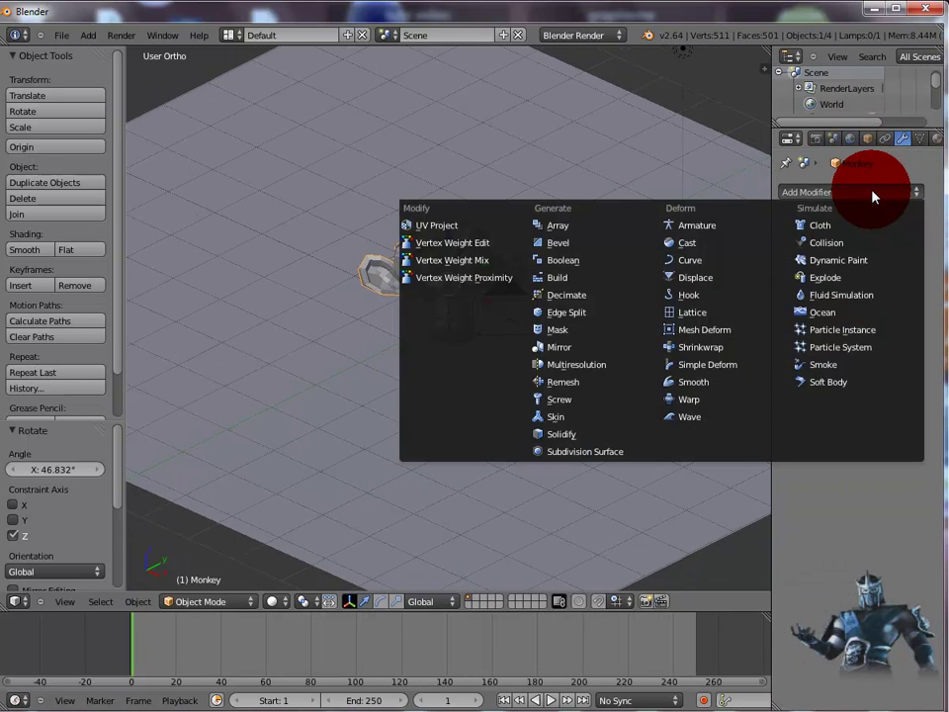
pyautogui.click(605, 454)
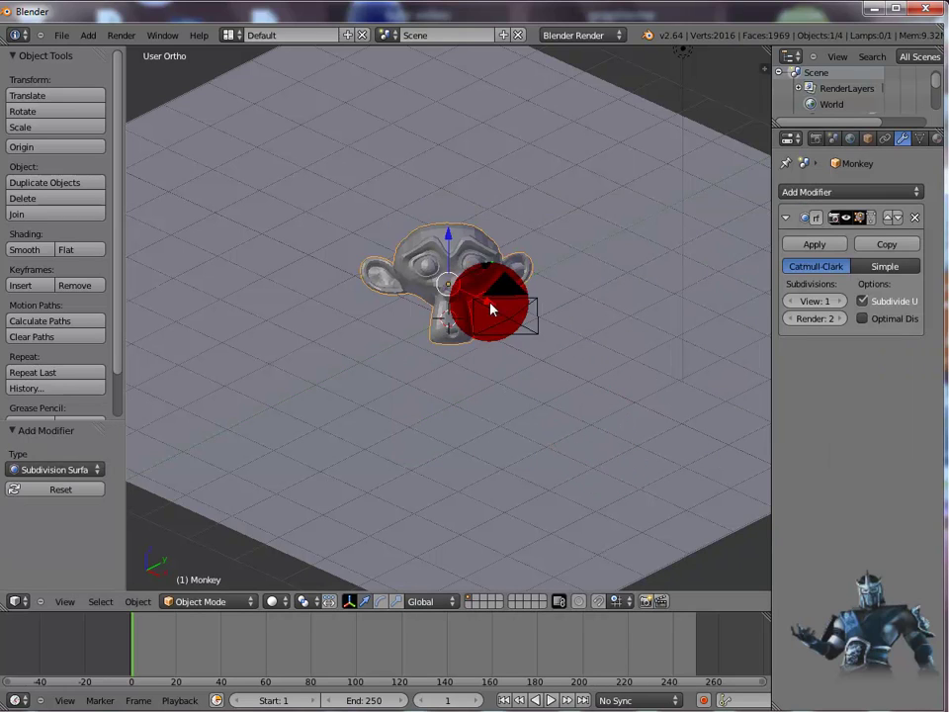
pyautogui.click(29, 249)
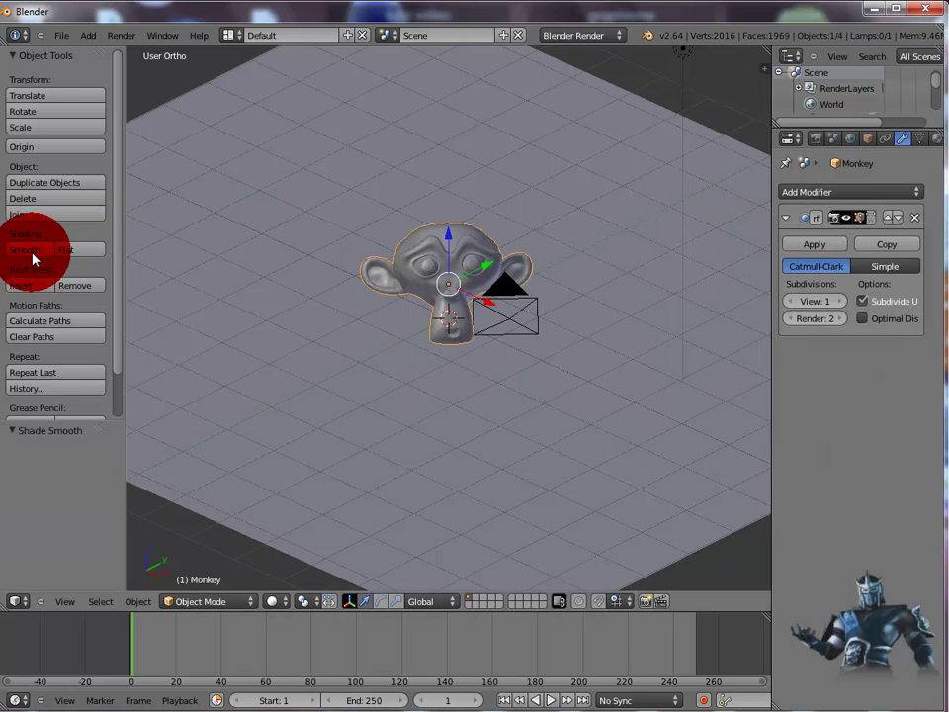
pyautogui.scroll(2, 617, 438)
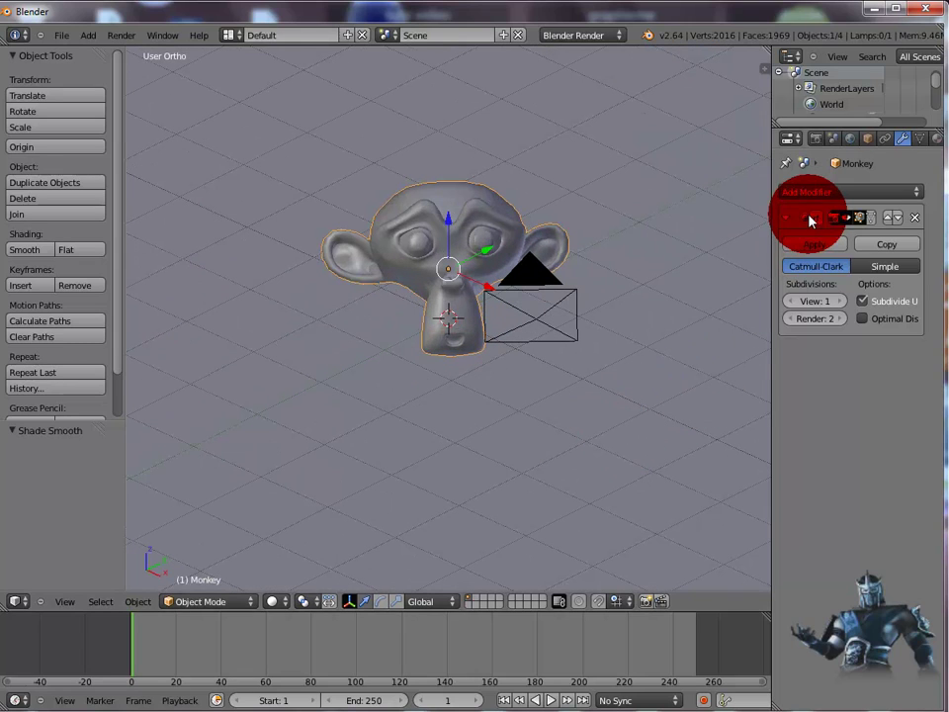
# - Give the monkey head a new material with a grey-blue diffuse colour of R 0.321, G 0.424, B 0.538
pyautogui.moveTo(770, 218); pyautogui.dragTo(746, 218)
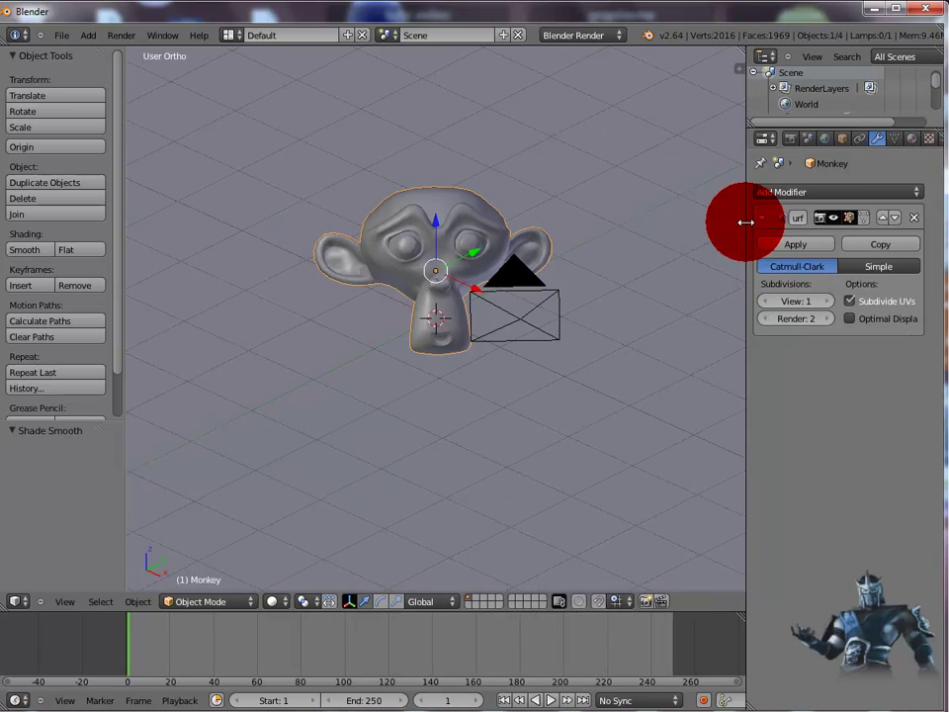
pyautogui.click(911, 141)
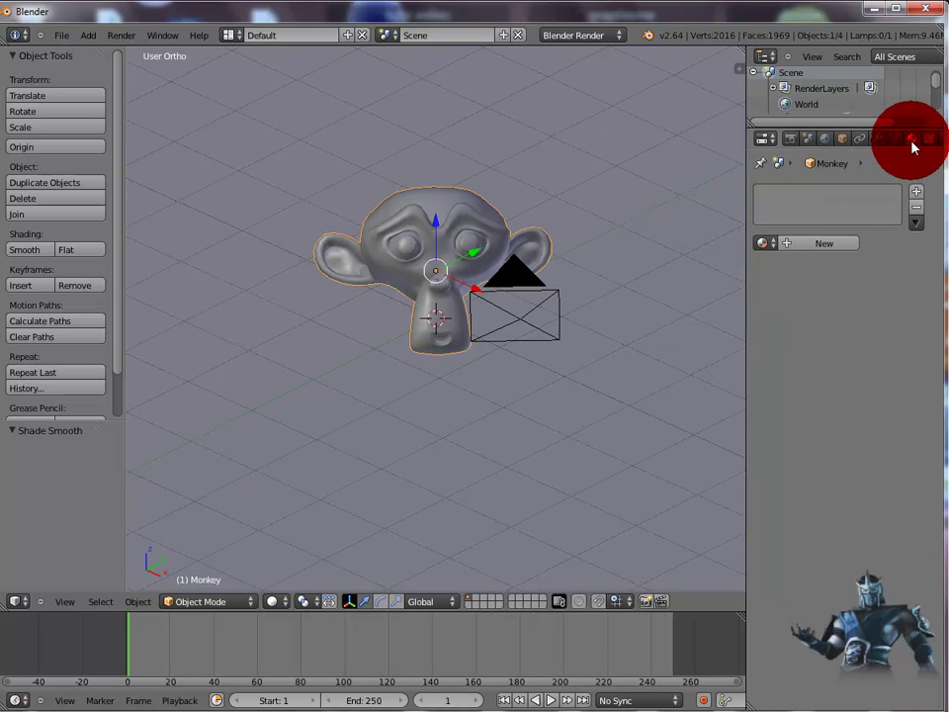
pyautogui.click(820, 243)
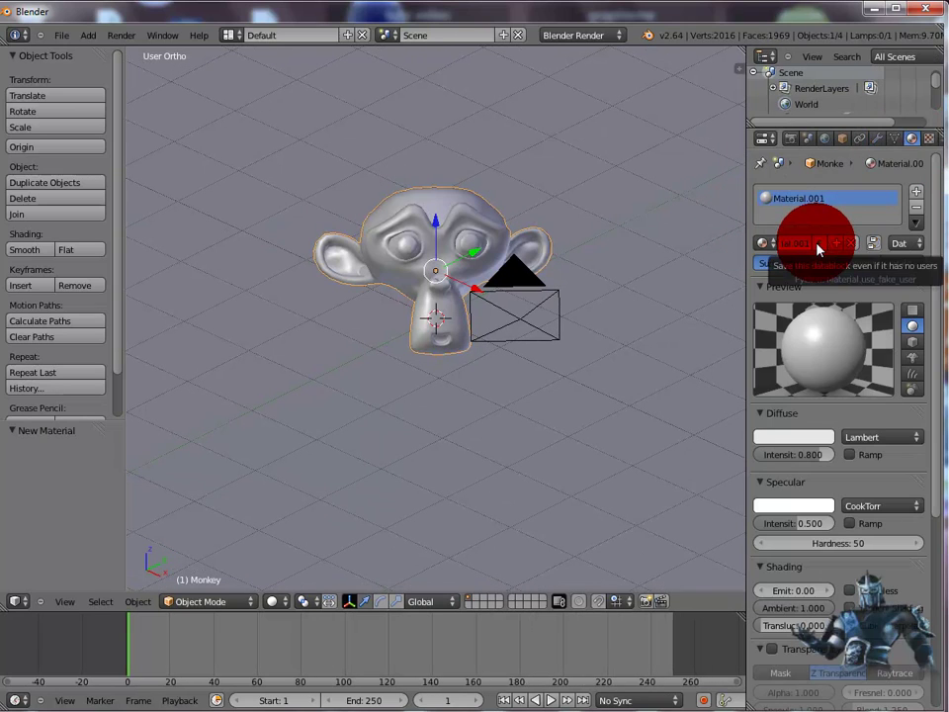
pyautogui.click(806, 432)
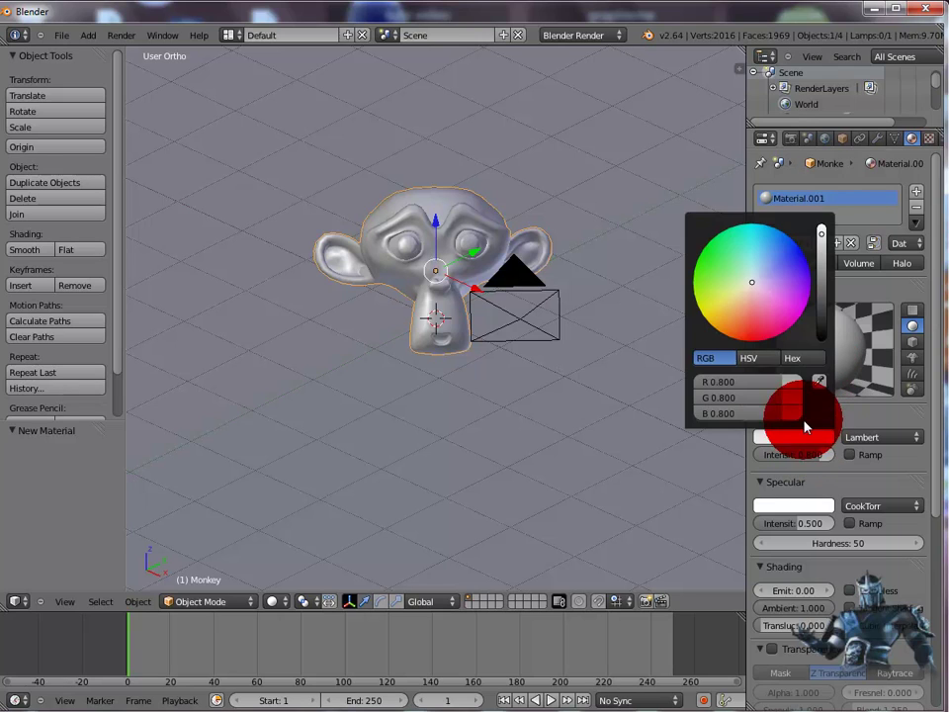
pyautogui.moveTo(765, 256); pyautogui.dragTo(761, 291)
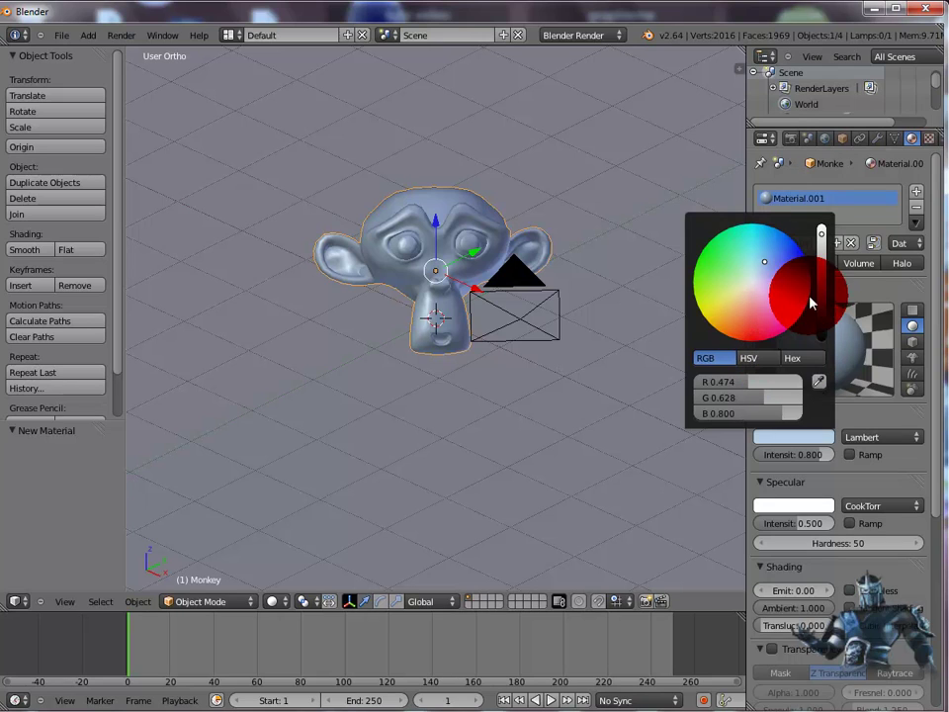
pyautogui.moveTo(824, 251); pyautogui.dragTo(825, 258)
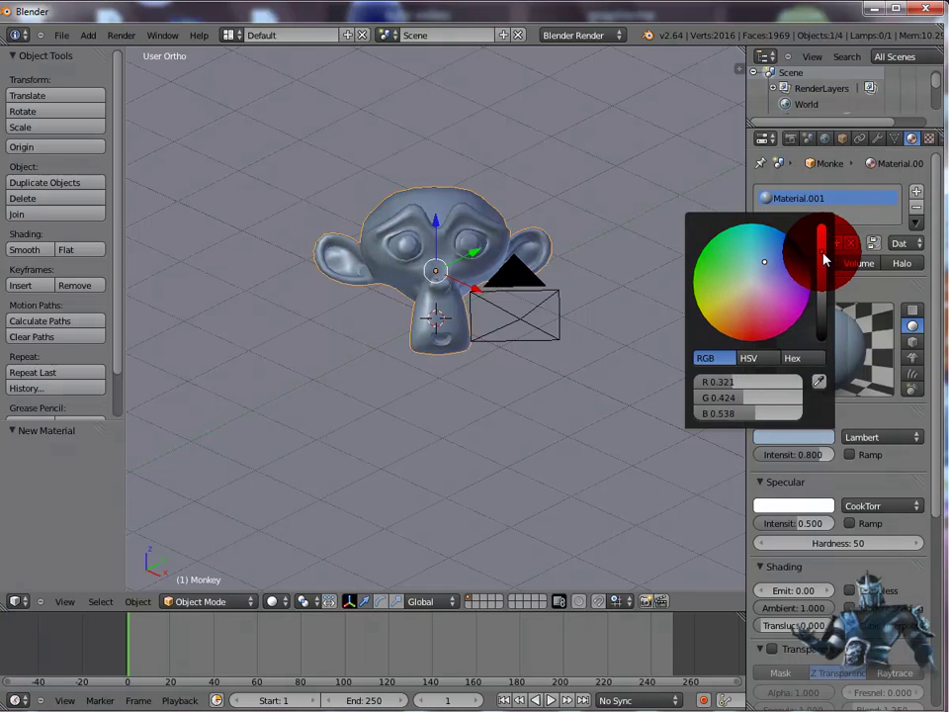
pyautogui.click(856, 413)
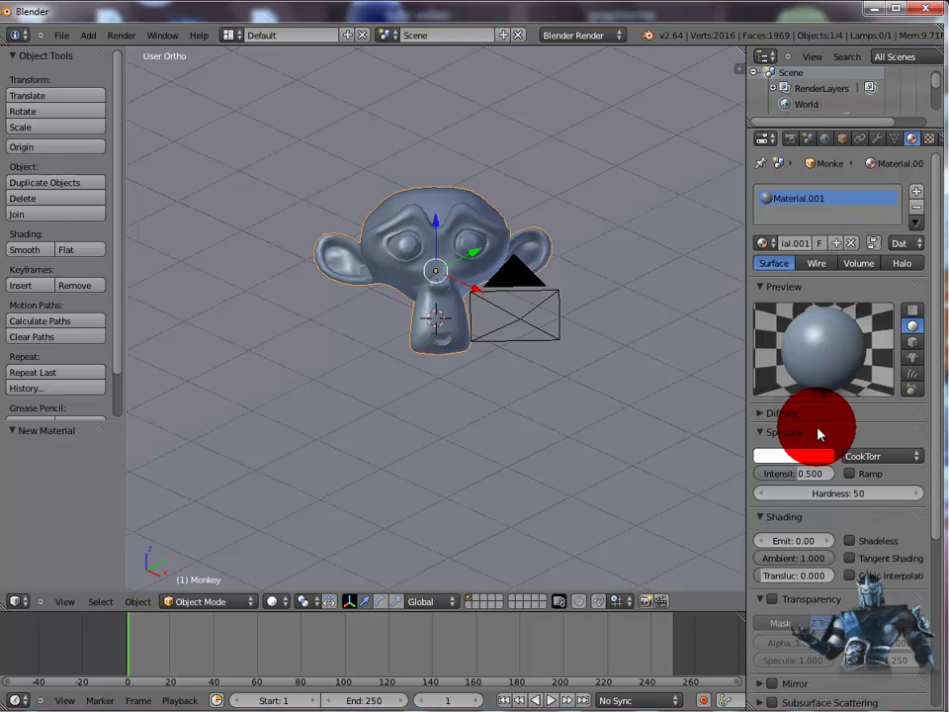
# - Enable mirror reflection on the monkey head's material with reflectivity 0.283, then render a test image and return to the 3D view
pyautogui.click(759, 433)
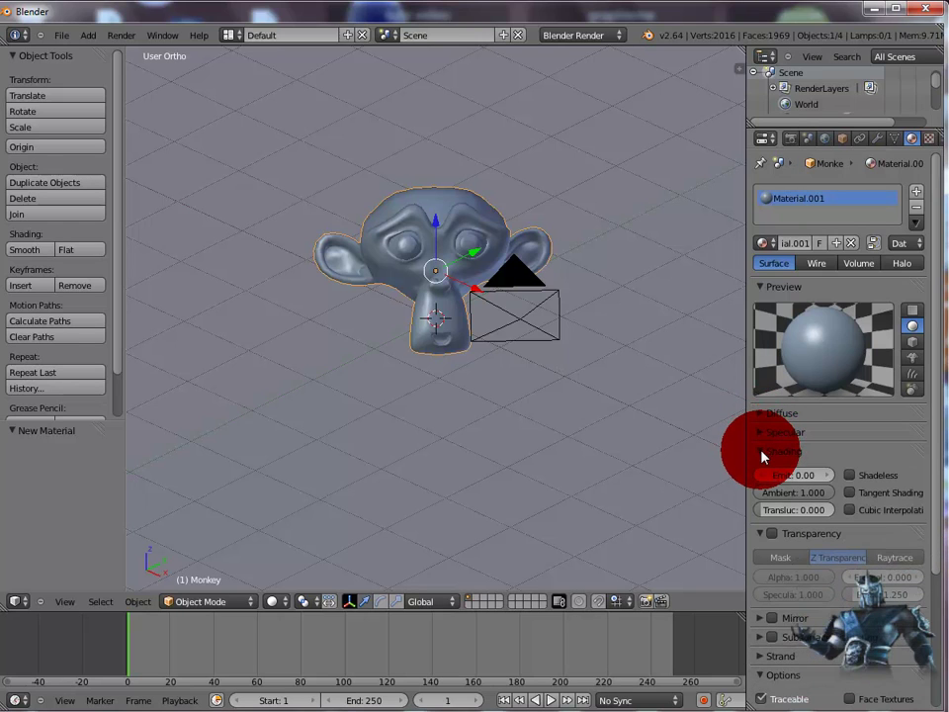
pyautogui.click(761, 452)
pyautogui.click(764, 472)
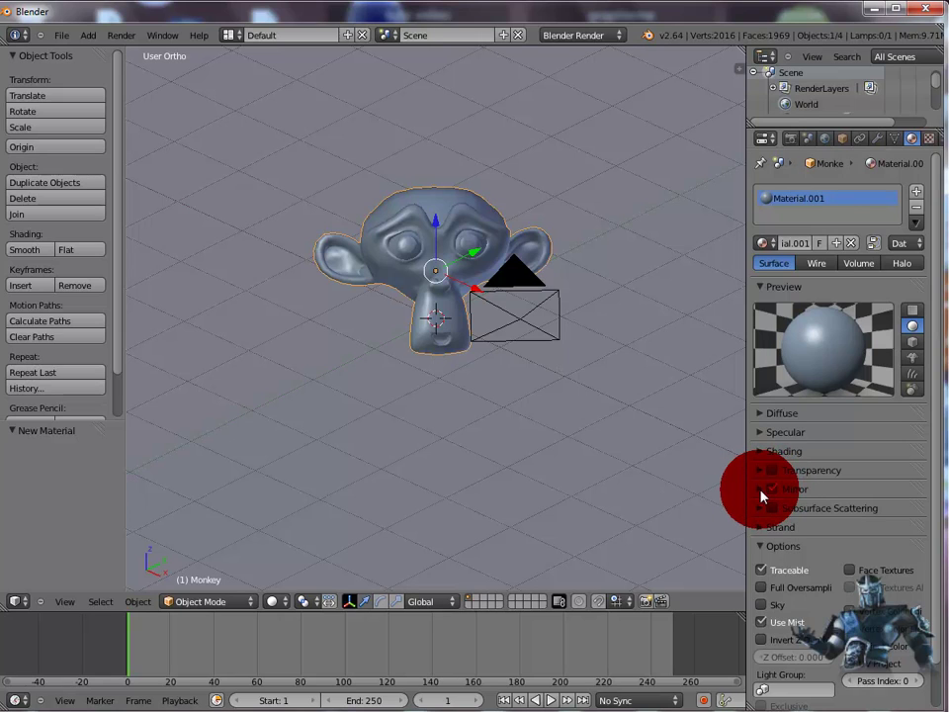
pyautogui.click(760, 490)
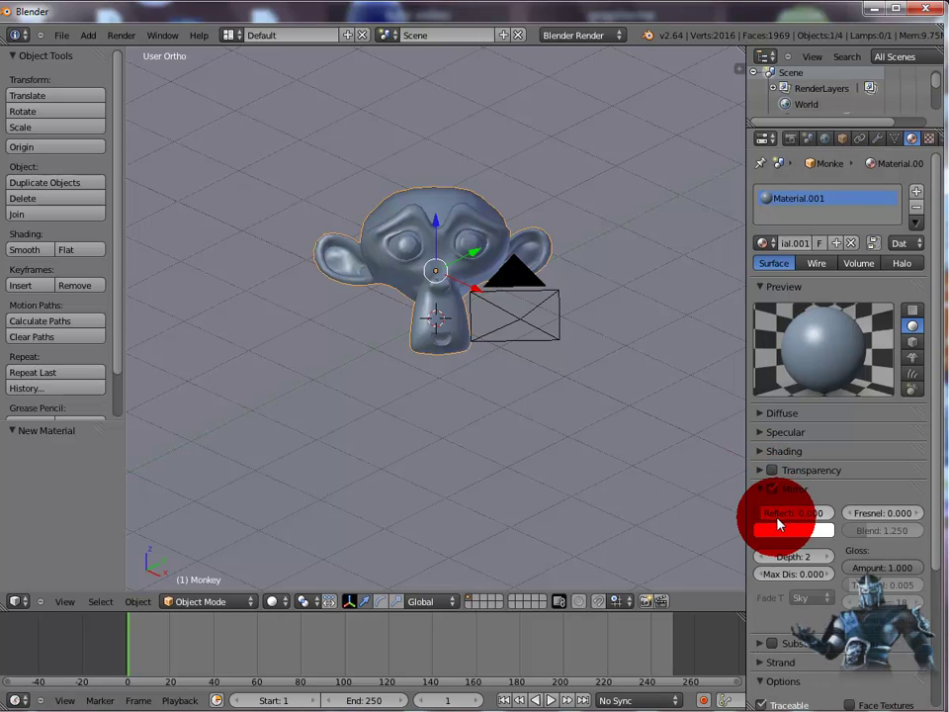
pyautogui.moveTo(772, 519); pyautogui.dragTo(794, 518)
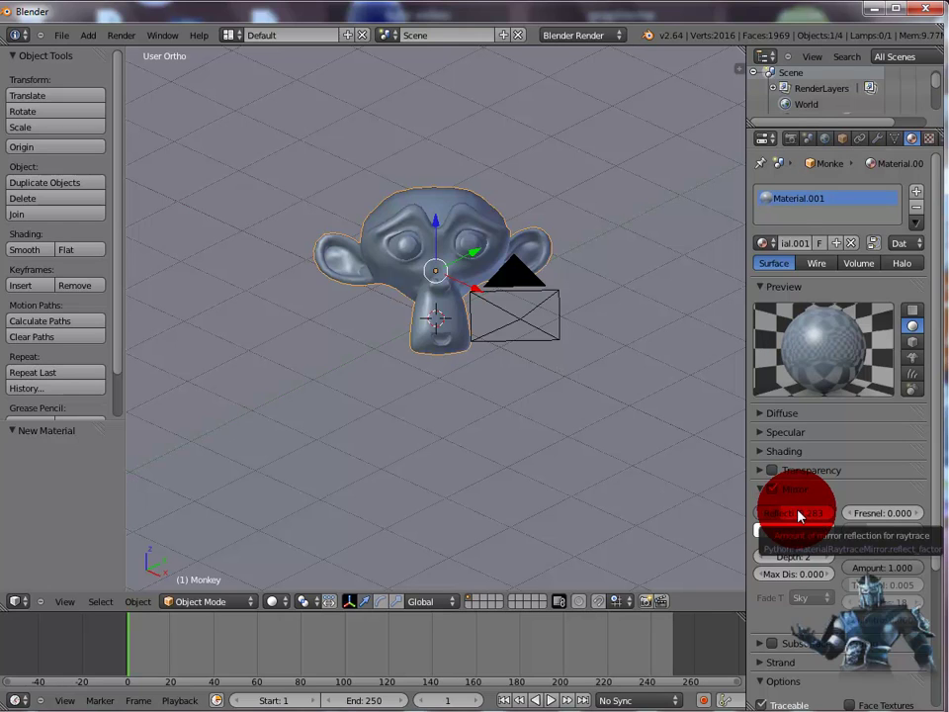
pyautogui.press('F12')
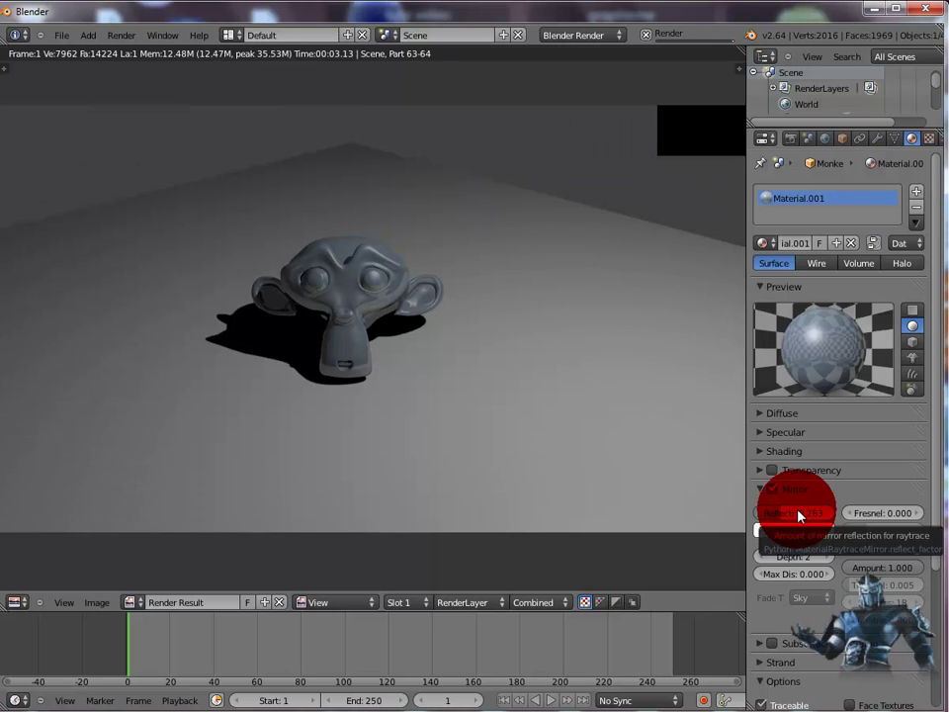
pyautogui.press('Escape')
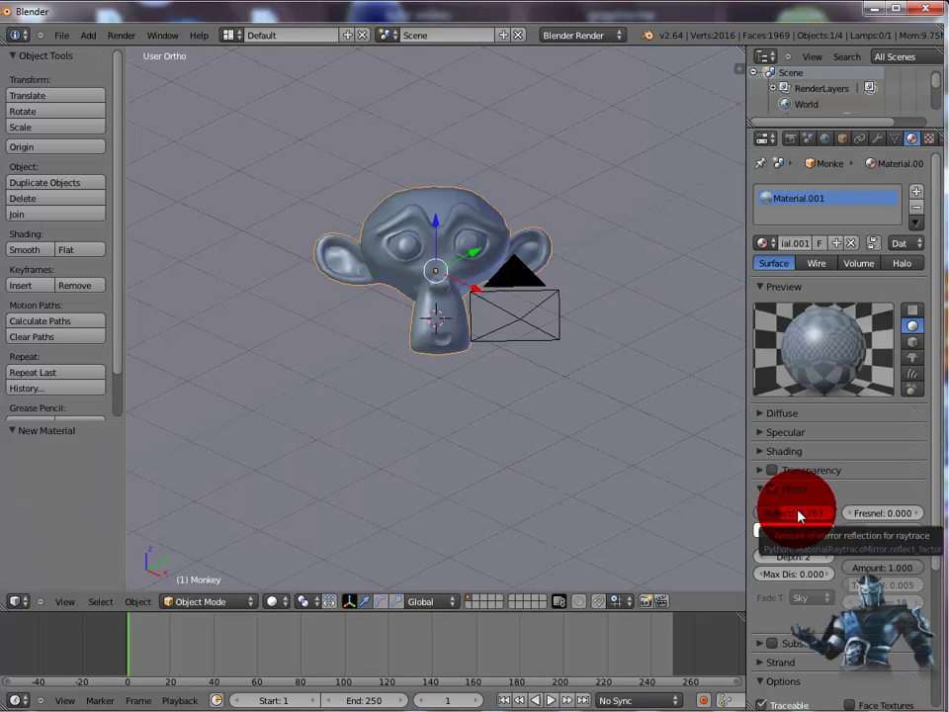
# - Set the mirror reflectivity to 0.525 with a test render, and raise the mirror Fresnel to 1.880
pyautogui.moveTo(799, 514)
pyautogui.mouseDown()
pyautogui.moveTo(785, 522)
pyautogui.moveTo(812, 524)
pyautogui.mouseUp()
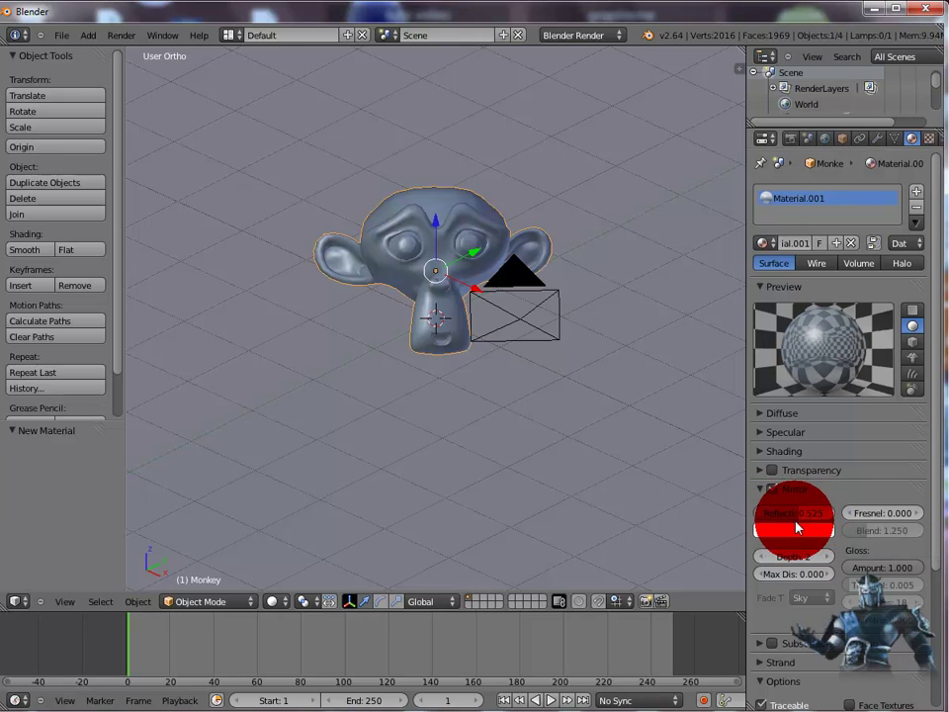
pyautogui.press('F12')
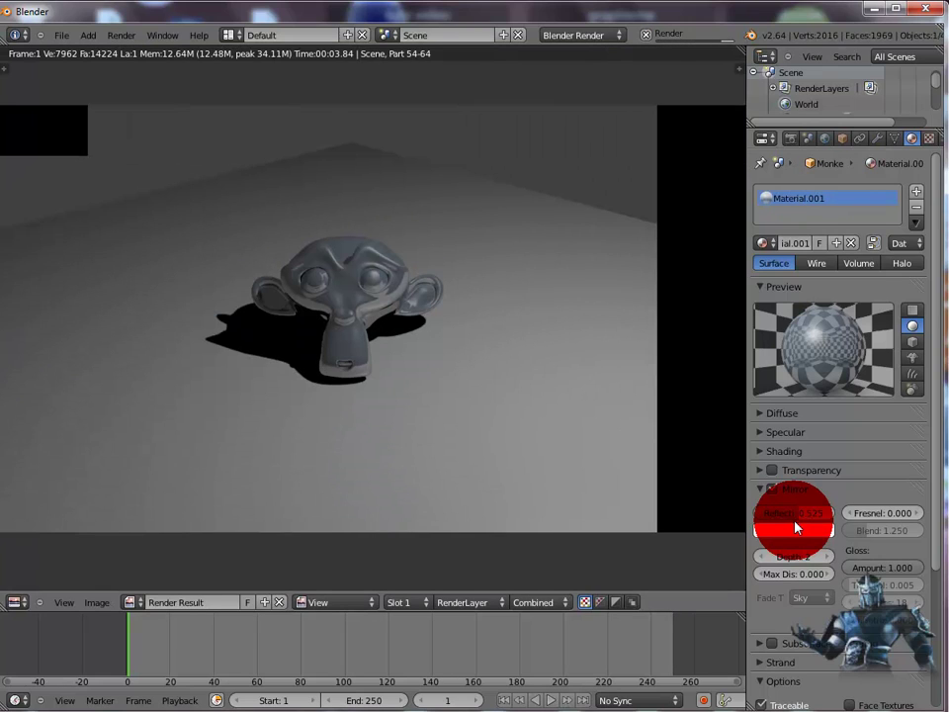
pyautogui.click(889, 512)
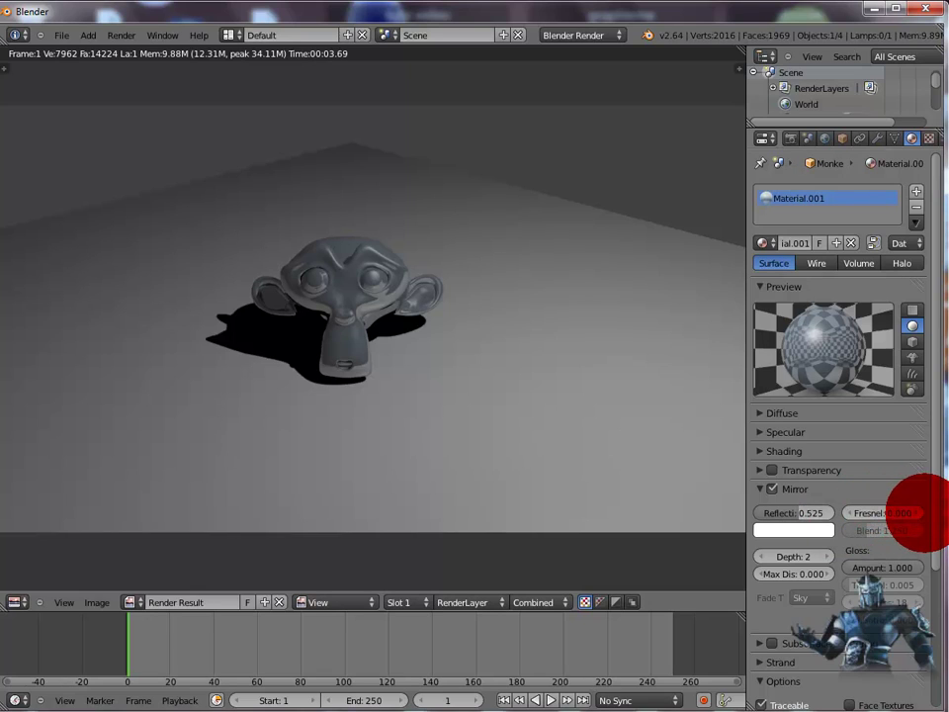
pyautogui.moveTo(931, 519)
pyautogui.mouseDown()
pyautogui.moveTo(917, 519)
pyautogui.moveTo(935, 518)
pyautogui.mouseUp()
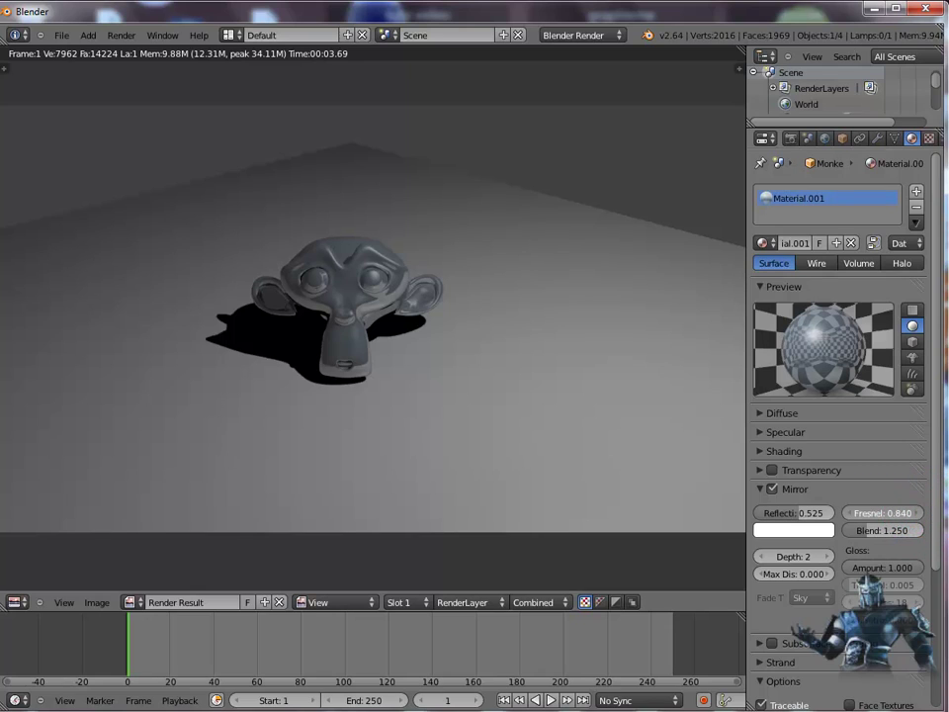
pyautogui.moveTo(934, 511)
pyautogui.mouseDown()
pyautogui.moveTo(919, 517)
pyautogui.moveTo(945, 515)
pyautogui.moveTo(919, 515)
pyautogui.moveTo(944, 517)
pyautogui.moveTo(932, 494)
pyautogui.mouseUp()
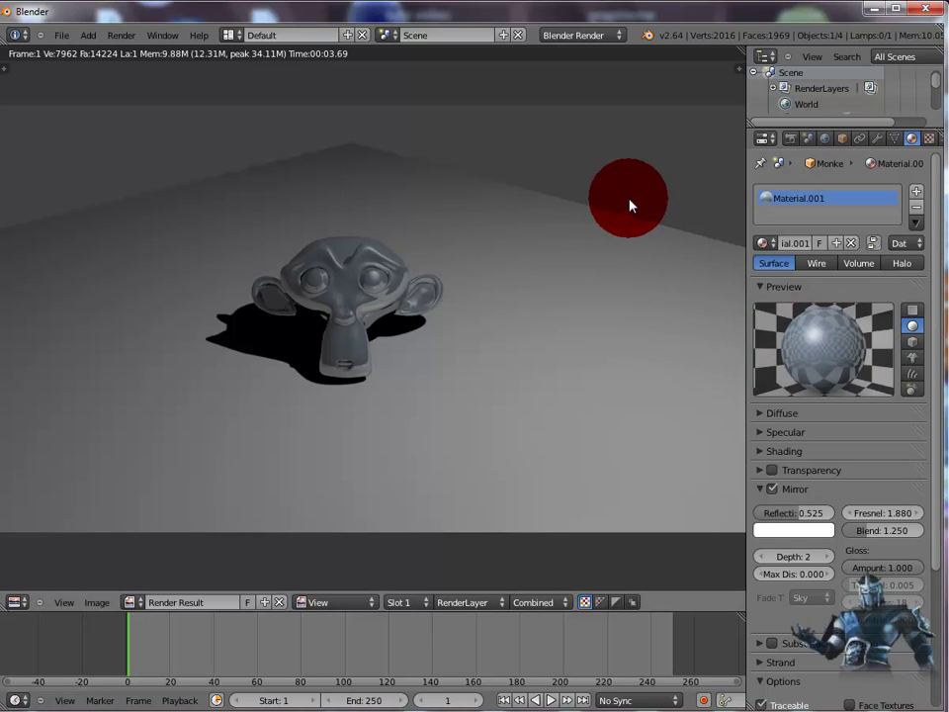
# - Set the mirror reflectivity of the monkey head's material to 0.677 and render the scene again
pyautogui.moveTo(630, 205)
pyautogui.mouseDown()
pyautogui.moveTo(606, 204)
pyautogui.moveTo(799, 510)
pyautogui.moveTo(838, 518)
pyautogui.mouseUp()
pyautogui.press('F12')
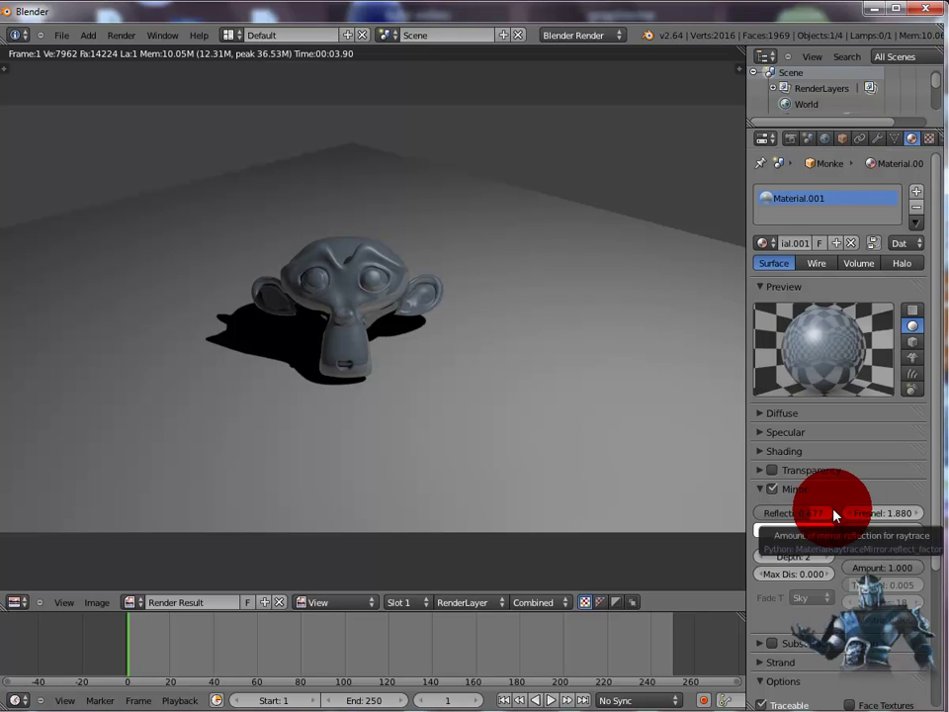
pyautogui.press('F12')
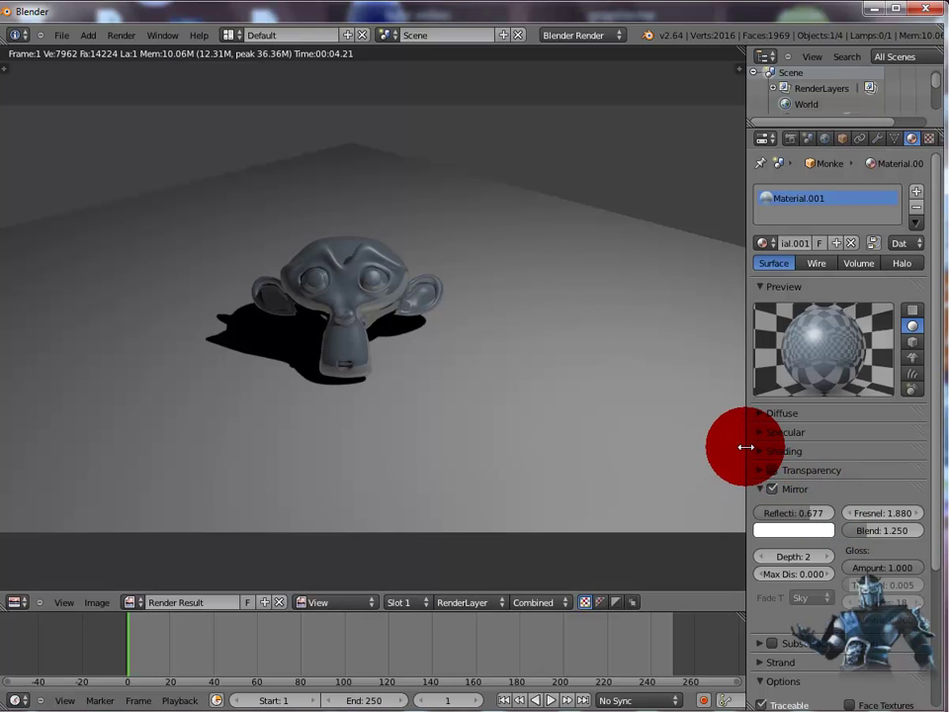
# - Widen the properties area and add a new texture of type Clouds to the monkey head's material
pyautogui.moveTo(746, 447); pyautogui.dragTo(725, 448)
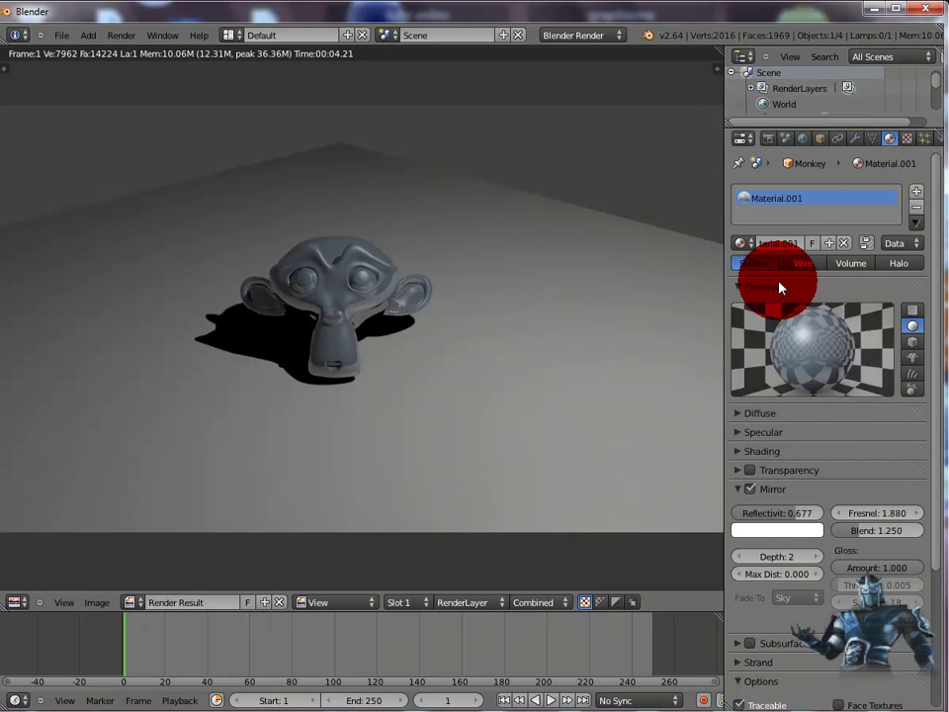
pyautogui.click(907, 141)
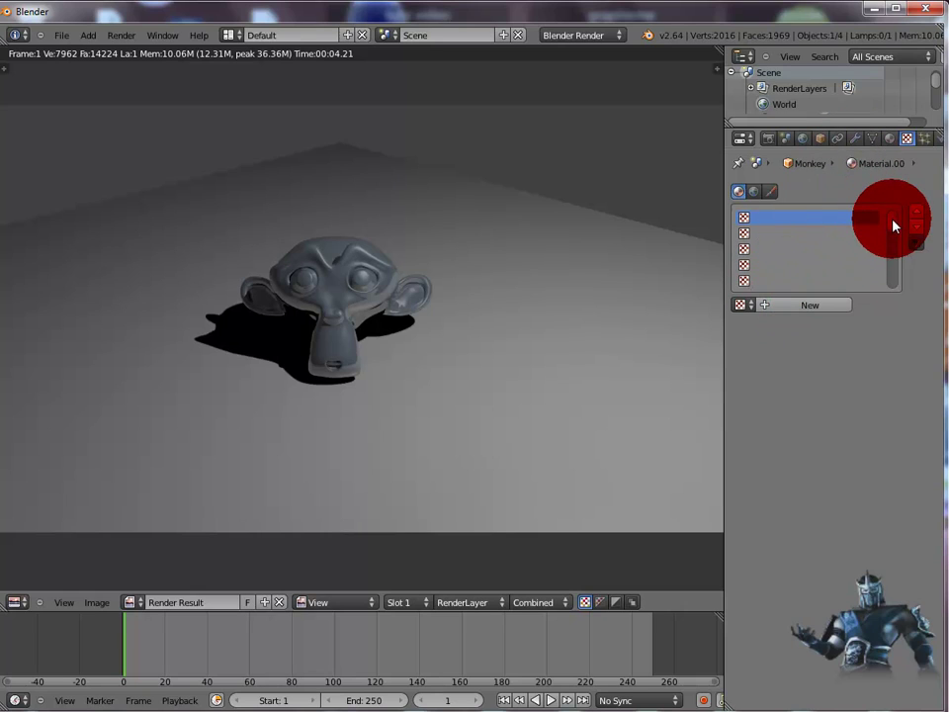
pyautogui.moveTo(891, 218); pyautogui.dragTo(866, 224)
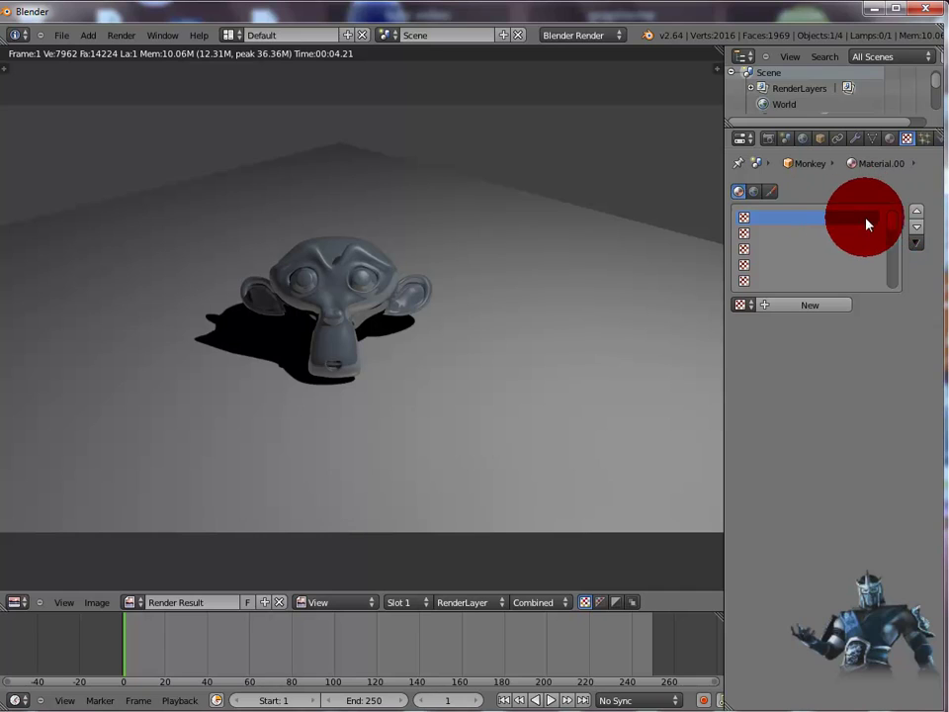
pyautogui.click(810, 306)
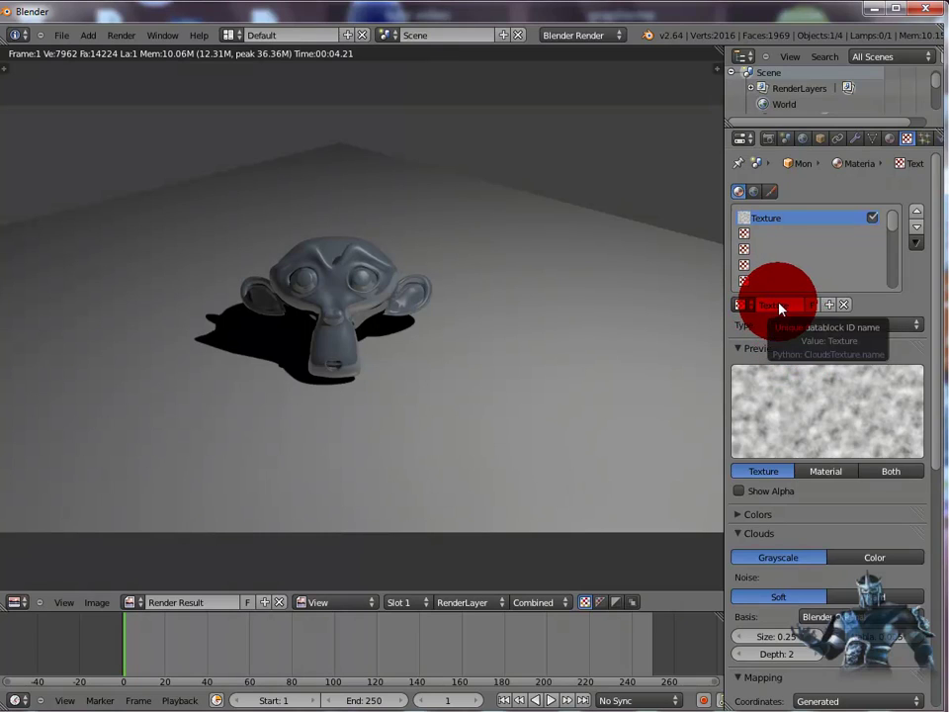
pyautogui.click(917, 333)
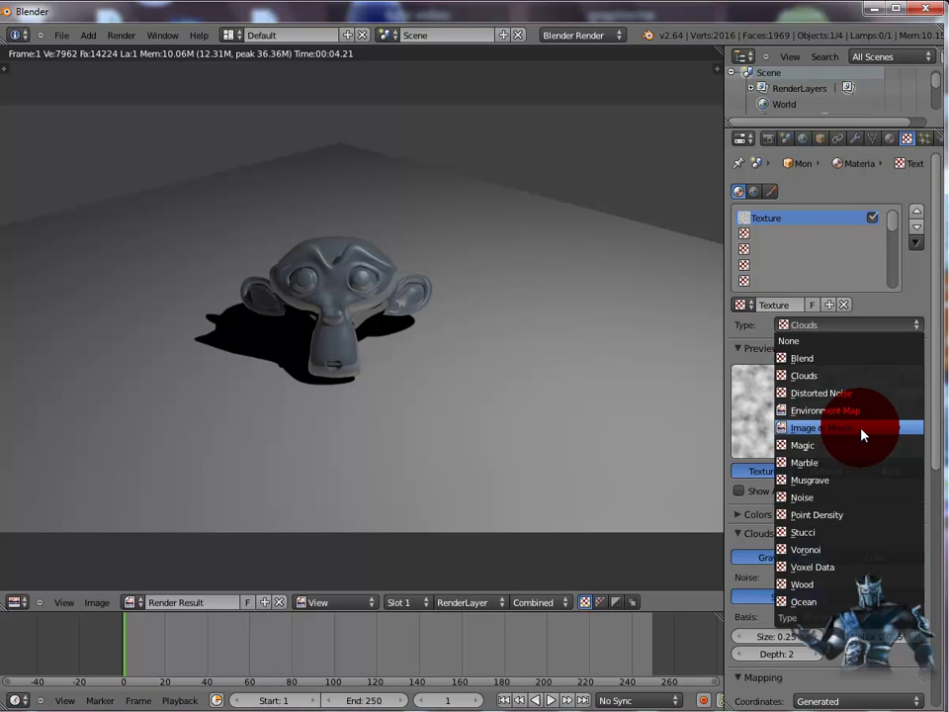
pyautogui.click(804, 384)
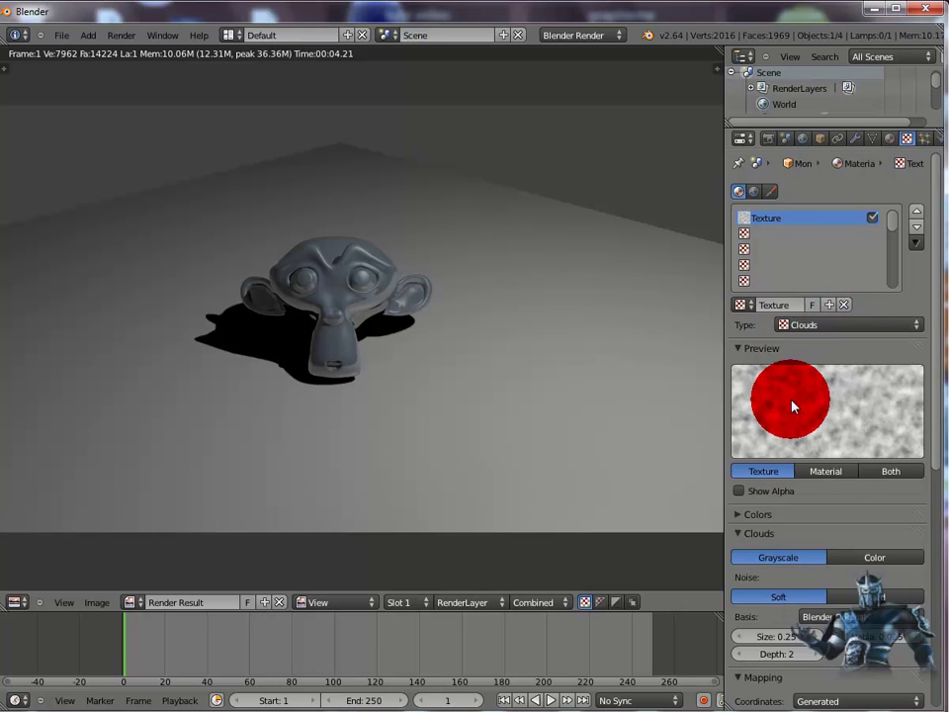
# - Switch the texture preview to Material and render the monkey head with the clouds texture
pyautogui.click(826, 472)
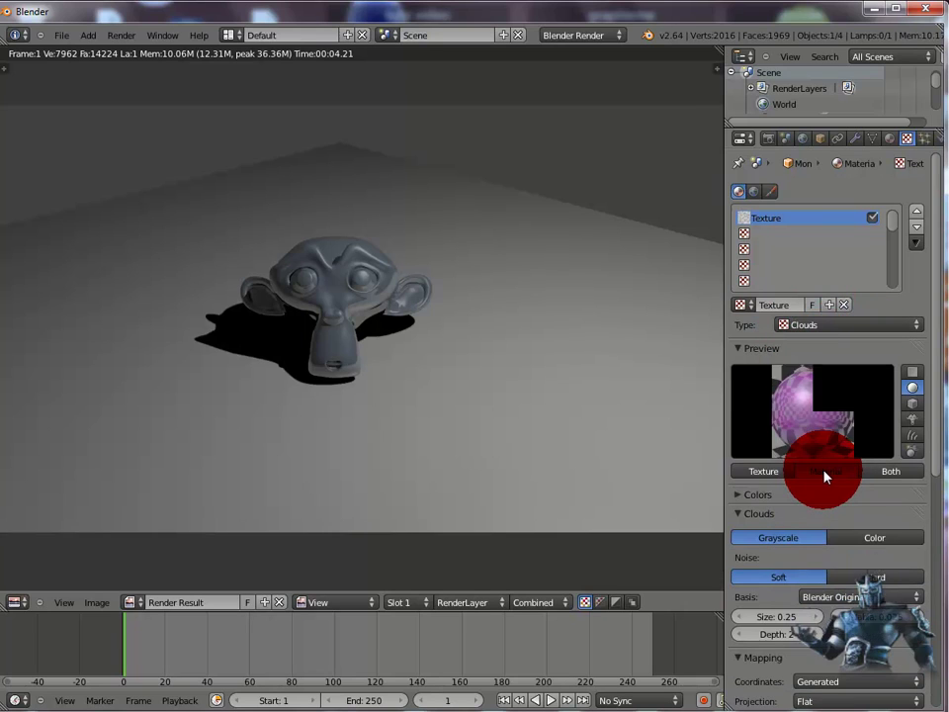
pyautogui.scroll(-5, 940, 451)
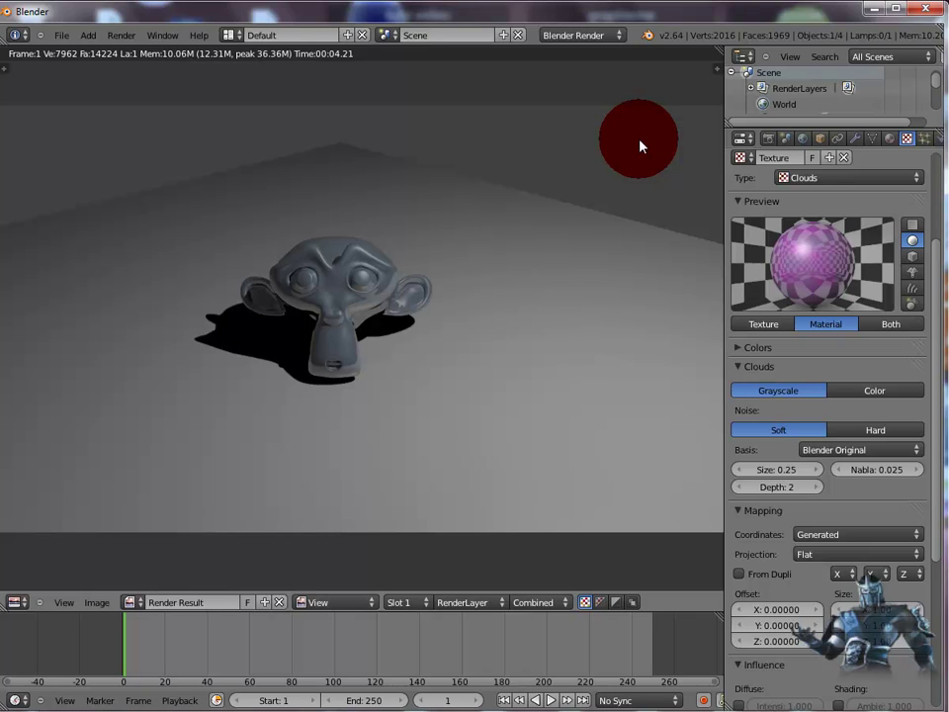
pyautogui.press('F12')
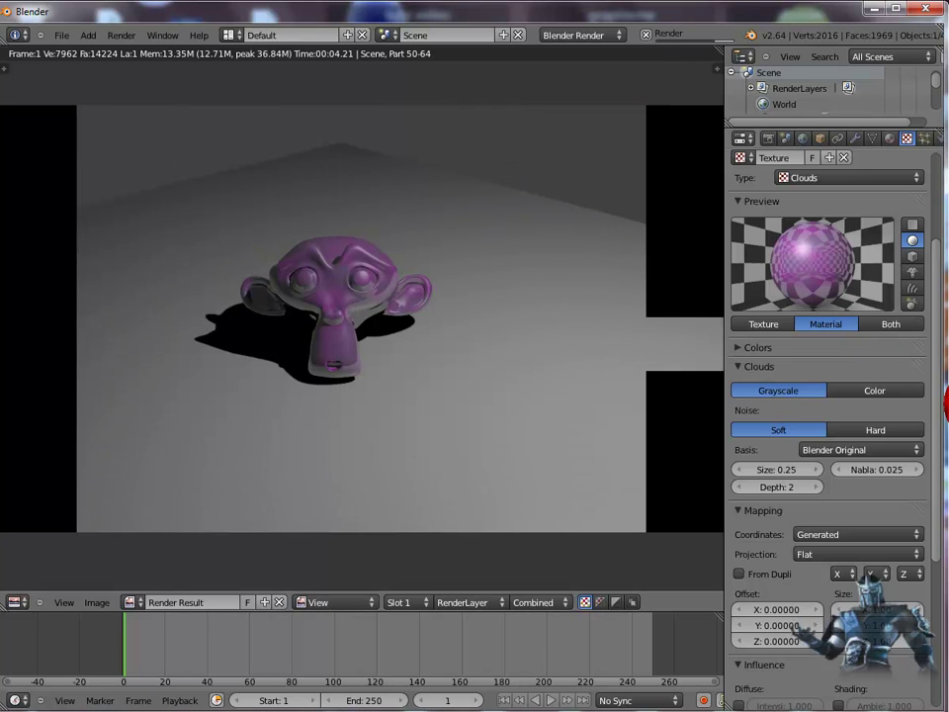
# - Review the texture's influence settings, switch the clouds from grayscale to Color and render the result
pyautogui.scroll(-3, 927, 482)
pyautogui.scroll(-5, 925, 514)
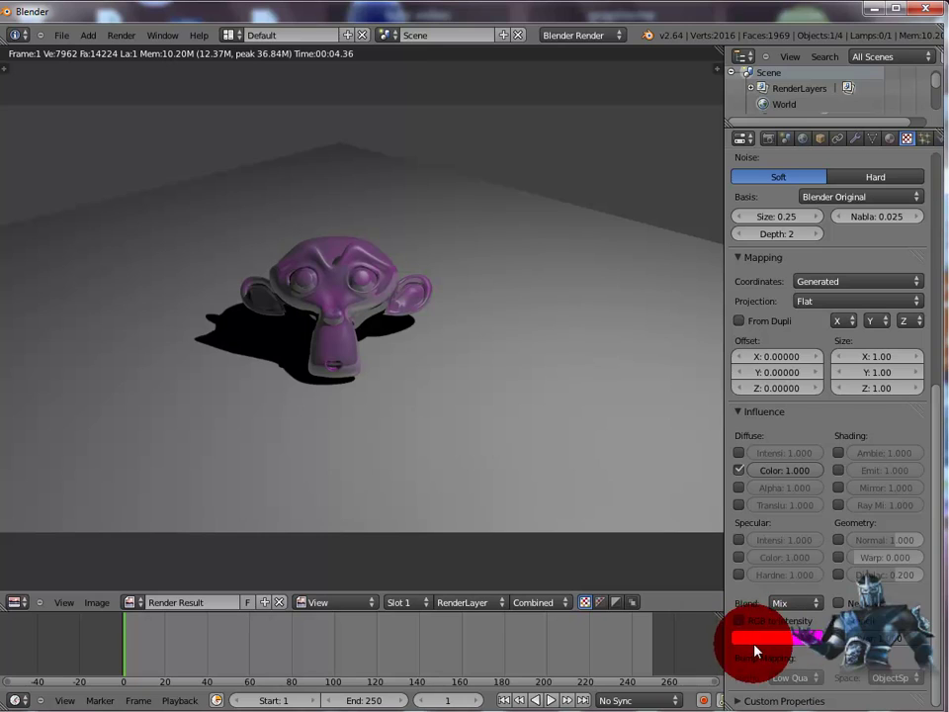
pyautogui.scroll(7, 935, 494)
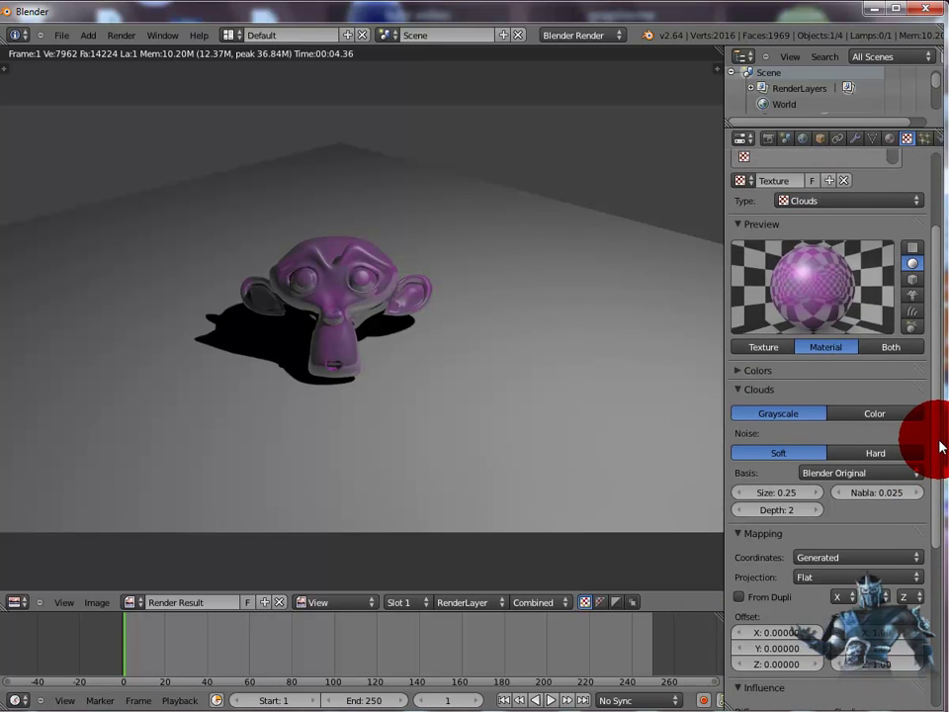
pyautogui.scroll(-2, 940, 453)
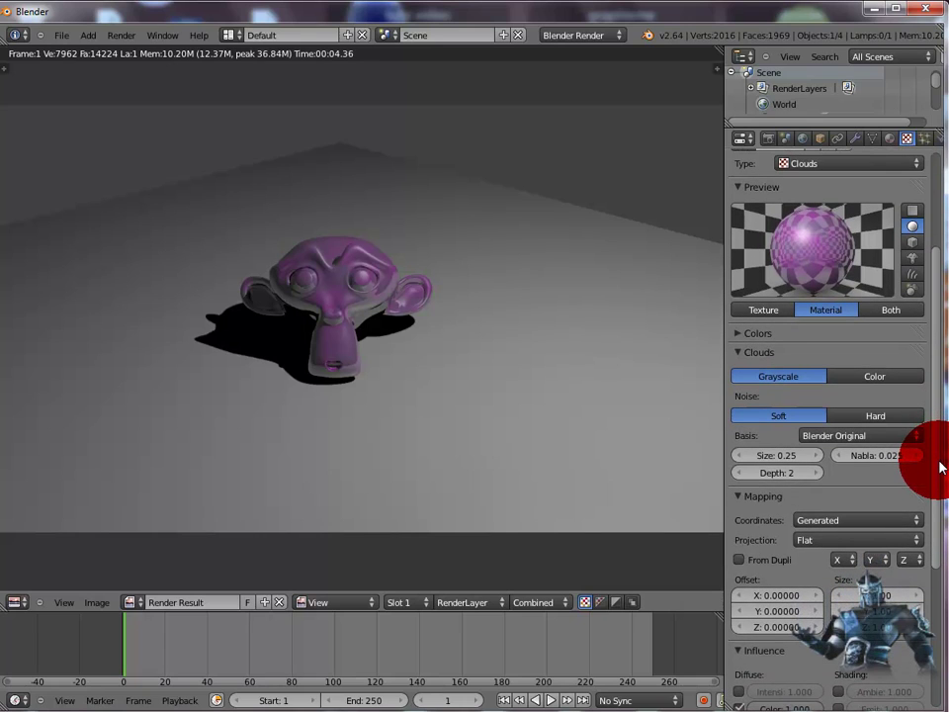
pyautogui.scroll(-1, 940, 467)
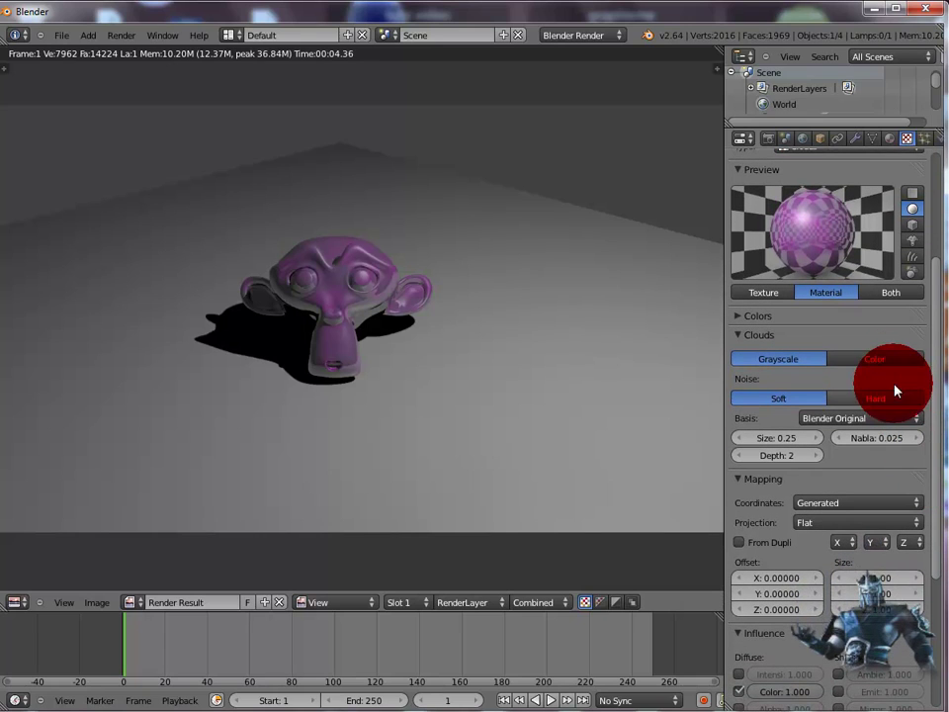
pyautogui.click(873, 362)
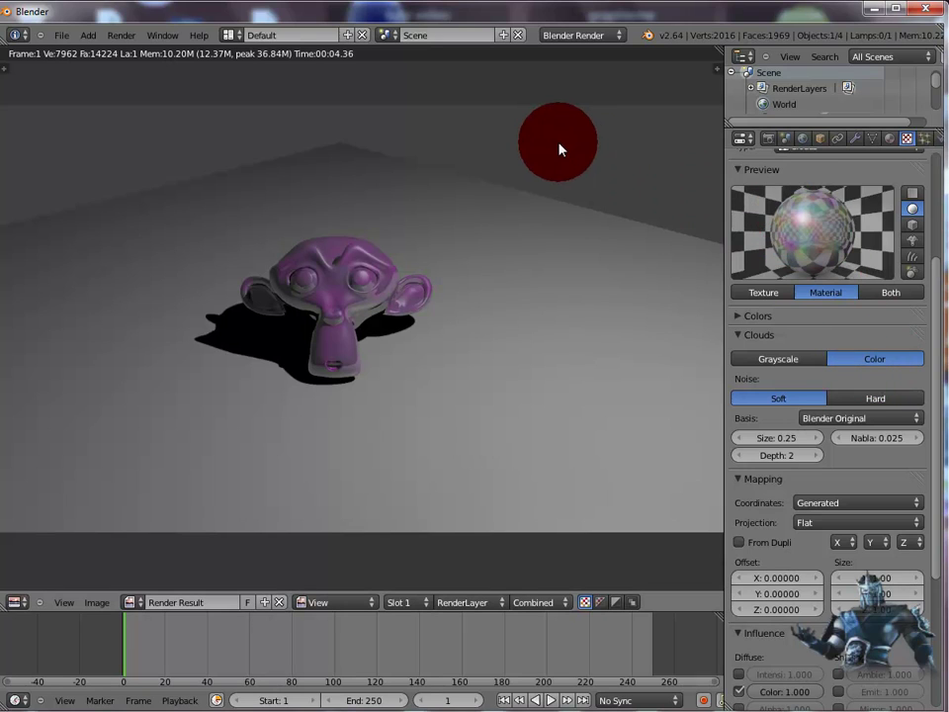
pyautogui.press('F12')
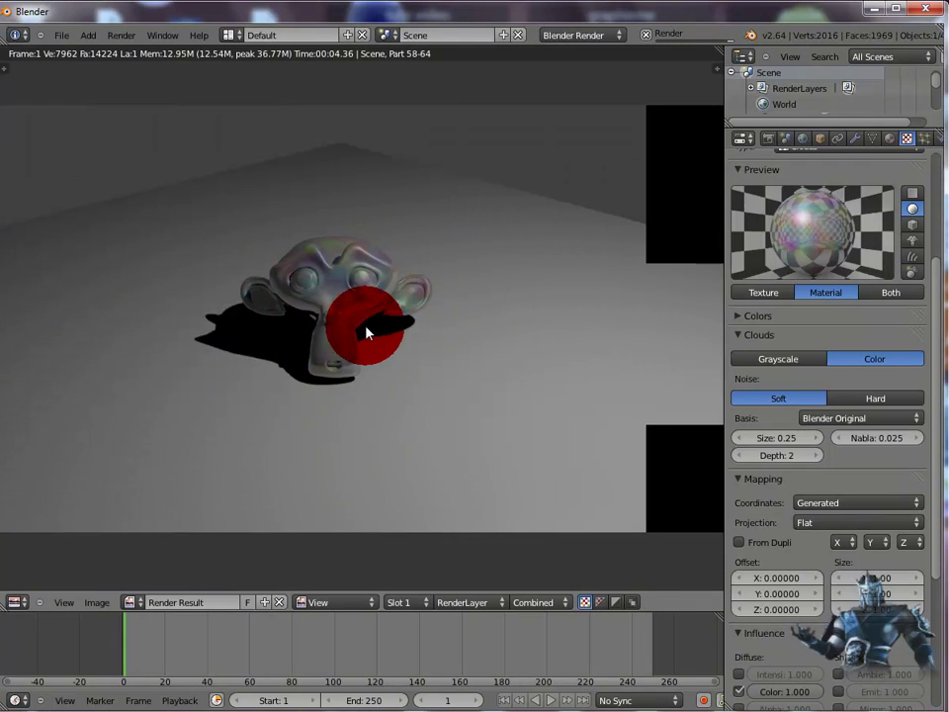
# - Set the clouds texture to Hard noise and Grayscale with a size of 0.0001, and render the scene
pyautogui.click(877, 400)
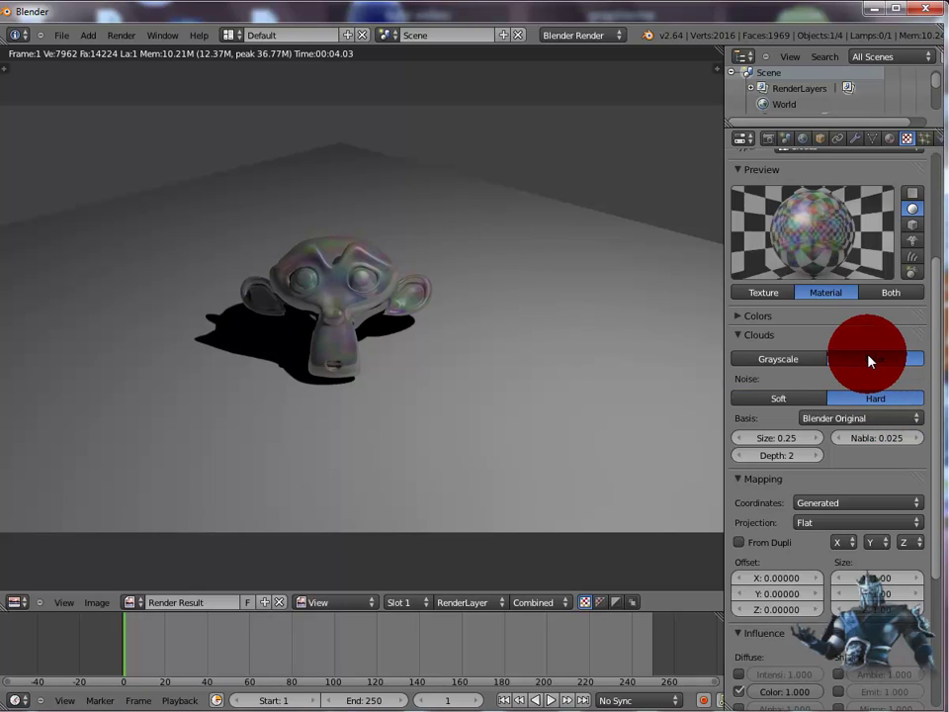
pyautogui.click(795, 361)
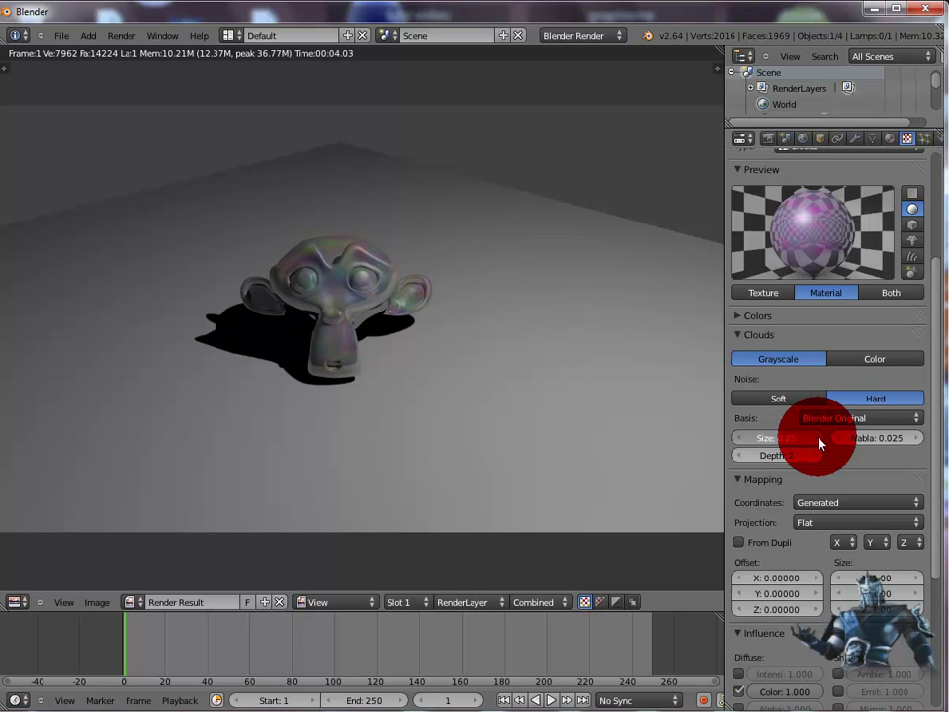
pyautogui.moveTo(823, 443)
pyautogui.mouseDown()
pyautogui.moveTo(947, 440)
pyautogui.moveTo(760, 445)
pyautogui.moveTo(779, 437)
pyautogui.moveTo(784, 317)
pyautogui.moveTo(752, 265)
pyautogui.moveTo(767, 445)
pyautogui.moveTo(821, 447)
pyautogui.moveTo(779, 446)
pyautogui.moveTo(794, 444)
pyautogui.moveTo(739, 419)
pyautogui.moveTo(585, 226)
pyautogui.mouseUp()
pyautogui.press('F12')
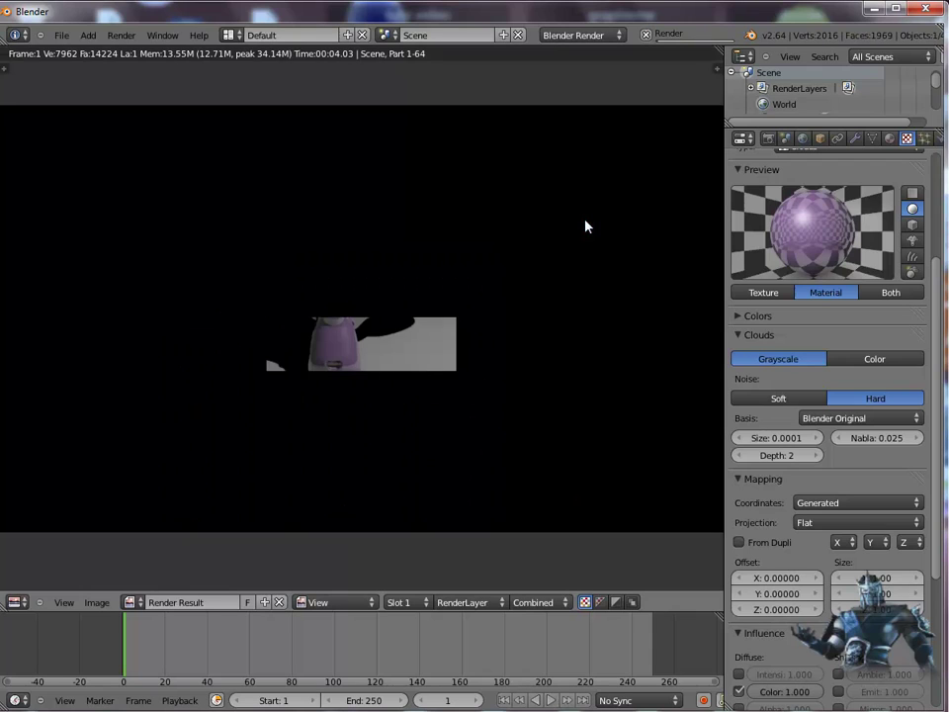
# - Set the clouds texture size to 1.90 and render the monkey head again
pyautogui.moveTo(766, 371); pyautogui.dragTo(786, 401)
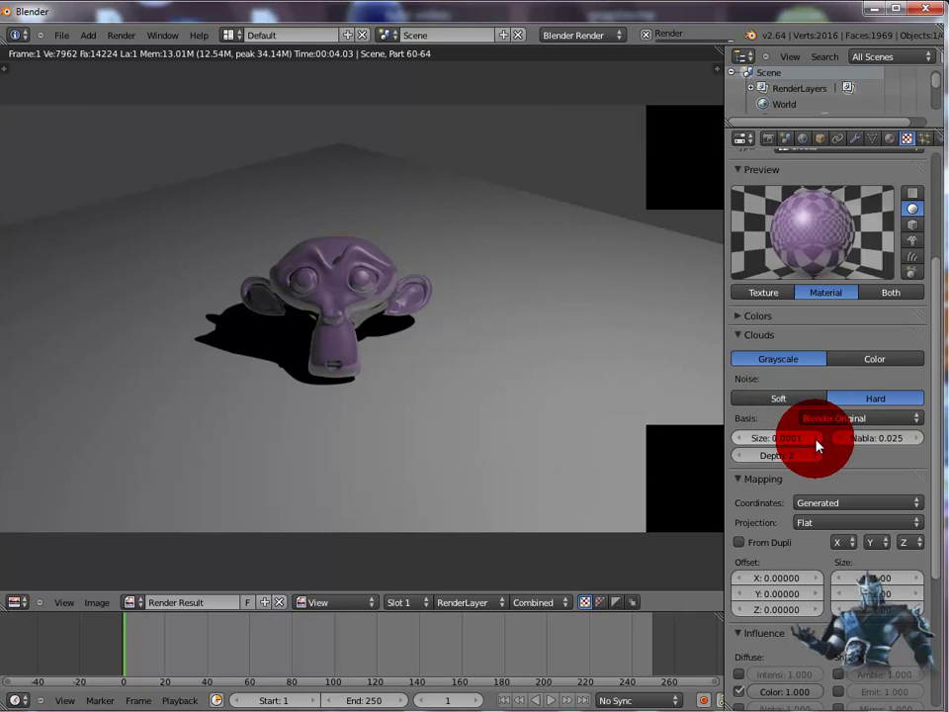
pyautogui.moveTo(818, 443); pyautogui.dragTo(577, 283)
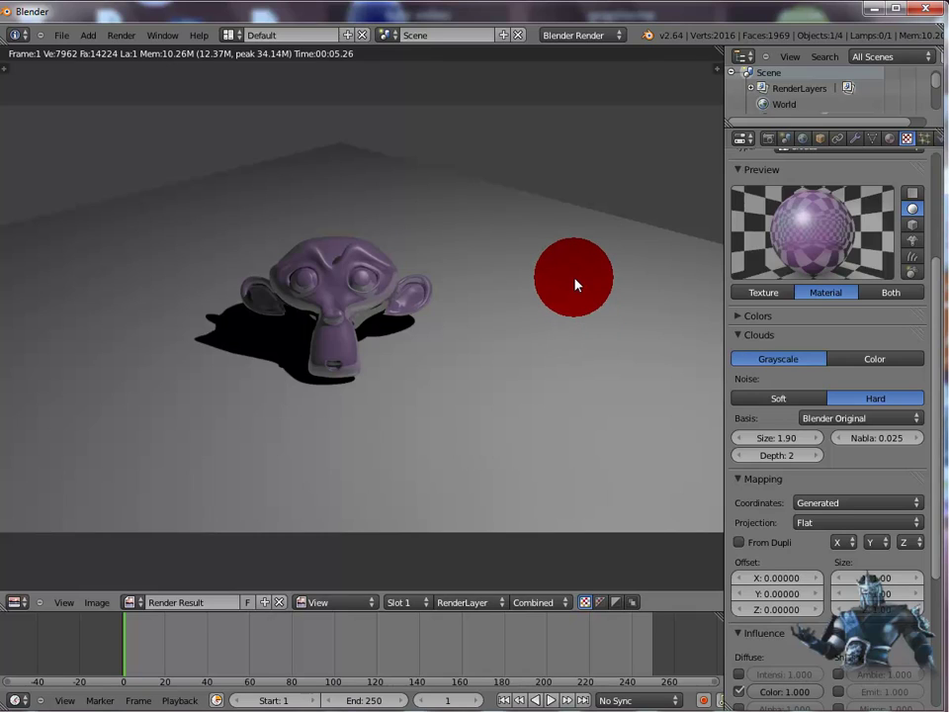
pyautogui.press('F12')
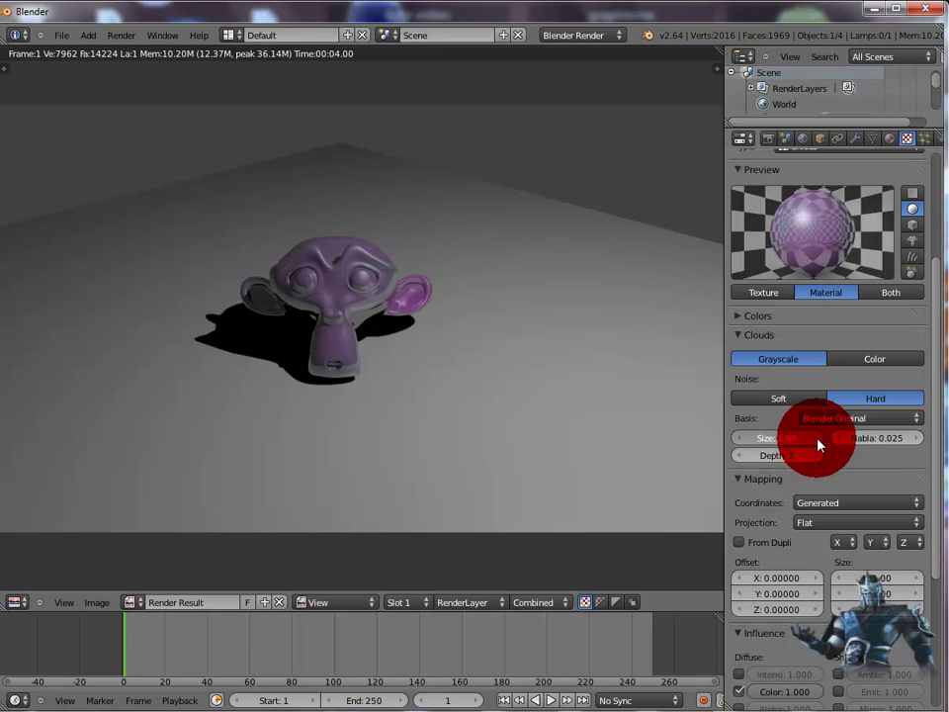
# - Set the clouds texture size to 0.82
pyautogui.moveTo(769, 446); pyautogui.dragTo(855, 443)
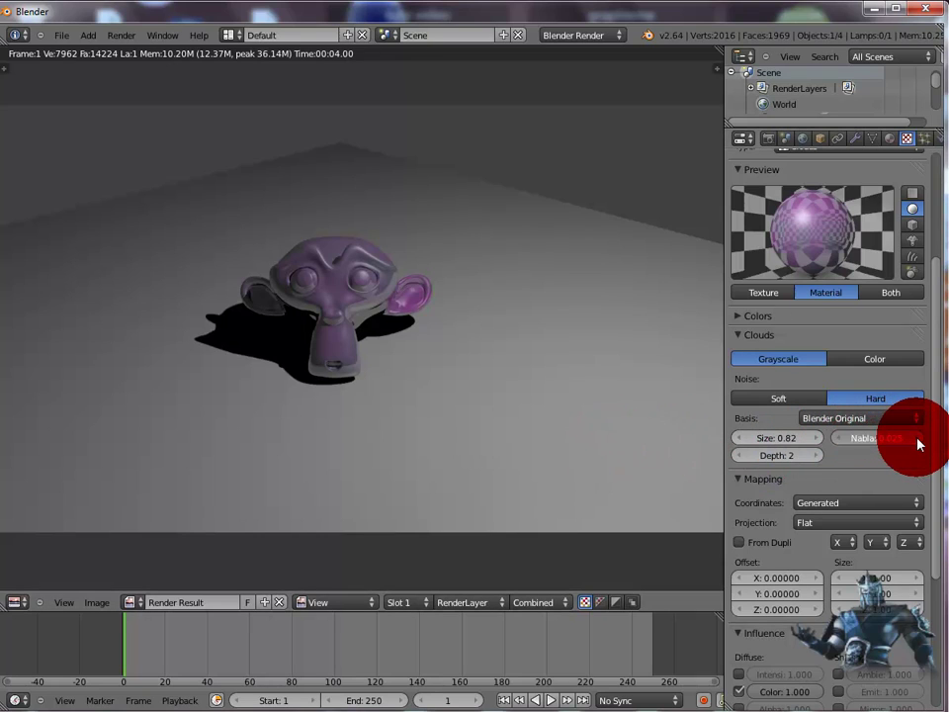
# - Set the clouds texture's Nabla to 0.04817 and depth to 3 with test renders, and switch its noise to Soft
pyautogui.moveTo(917, 444); pyautogui.dragTo(872, 447)
pyautogui.press('F12')
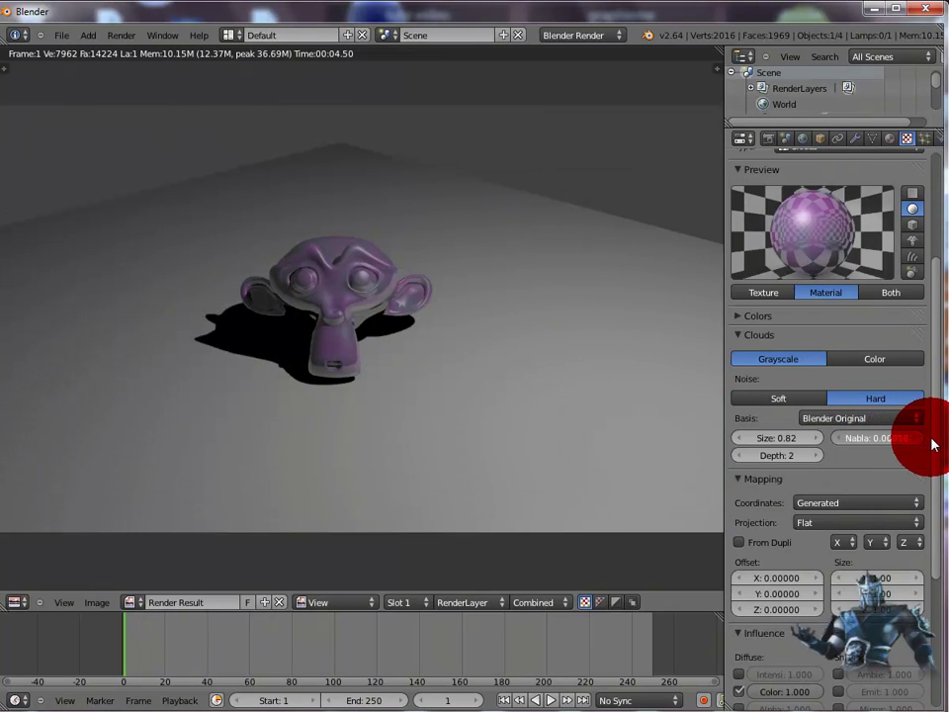
pyautogui.moveTo(933, 444); pyautogui.dragTo(835, 462)
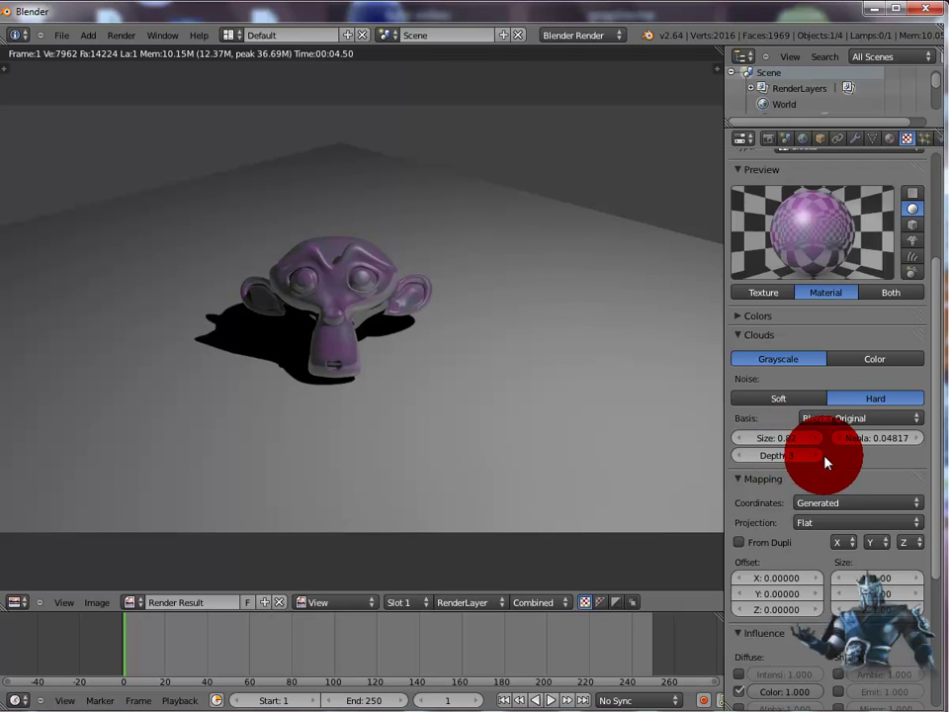
pyautogui.click(816, 457)
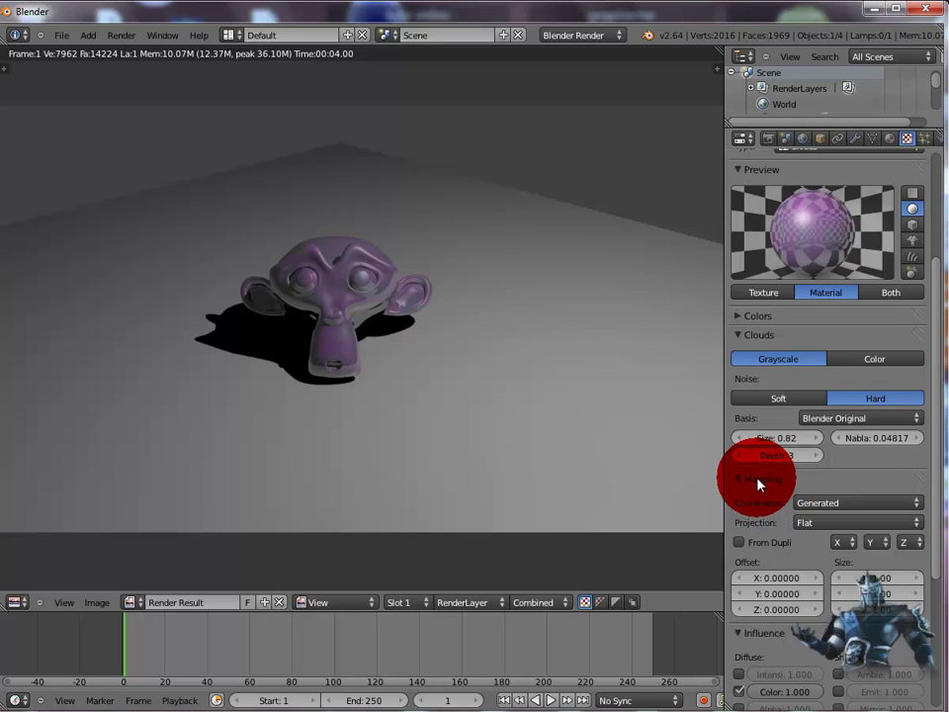
pyautogui.click(768, 400)
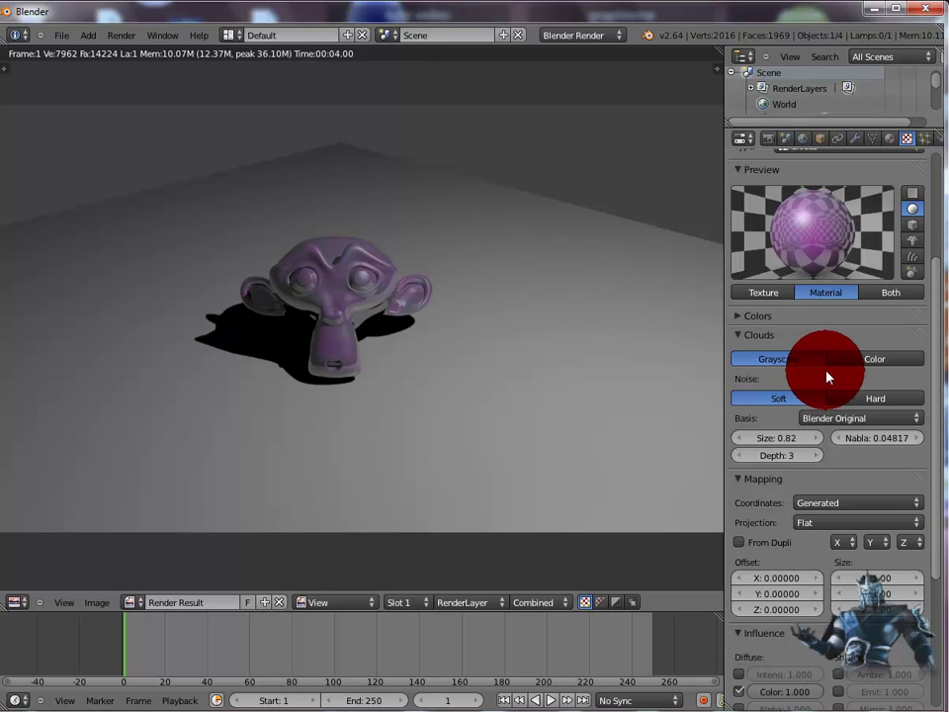
# - Collapse the texture's Clouds and Mapping settings, disable its diffuse Color influence and render the scene
pyautogui.click(744, 320)
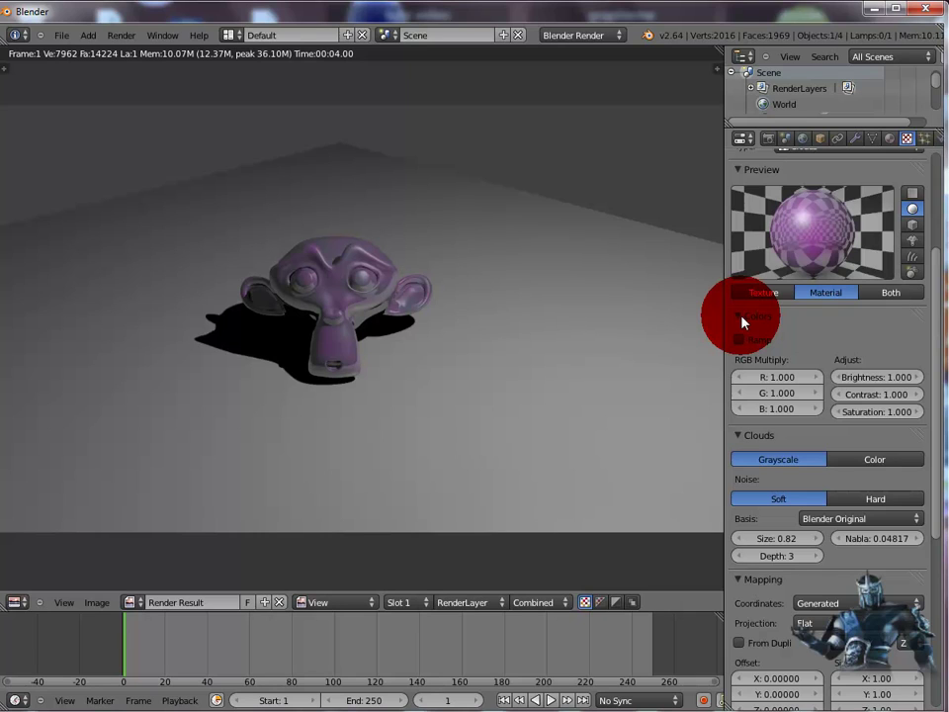
pyautogui.click(743, 316)
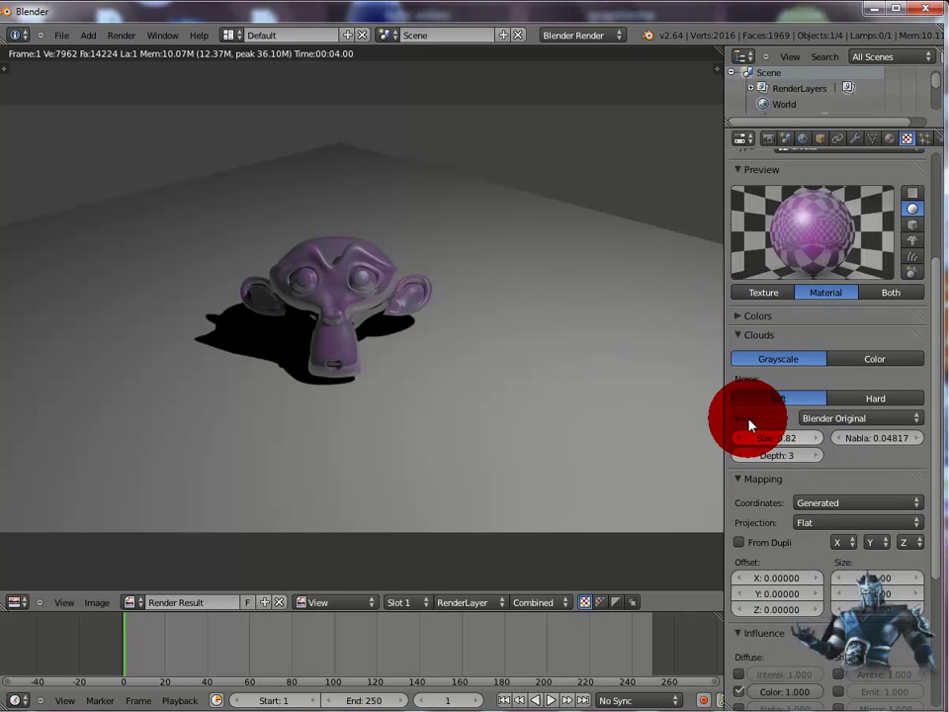
pyautogui.click(739, 338)
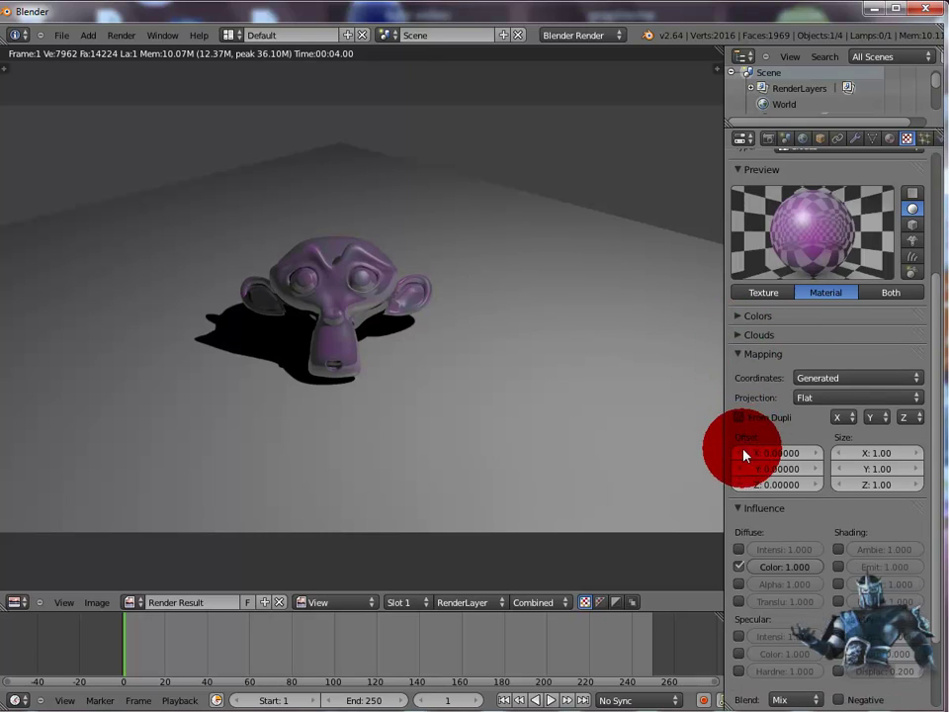
pyautogui.click(739, 354)
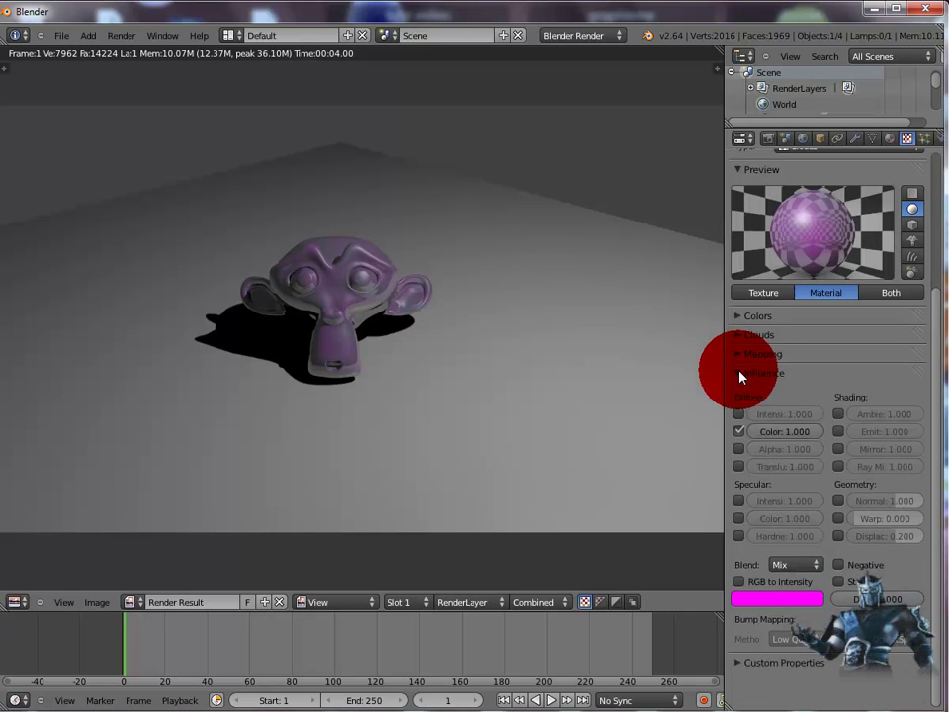
pyautogui.click(739, 433)
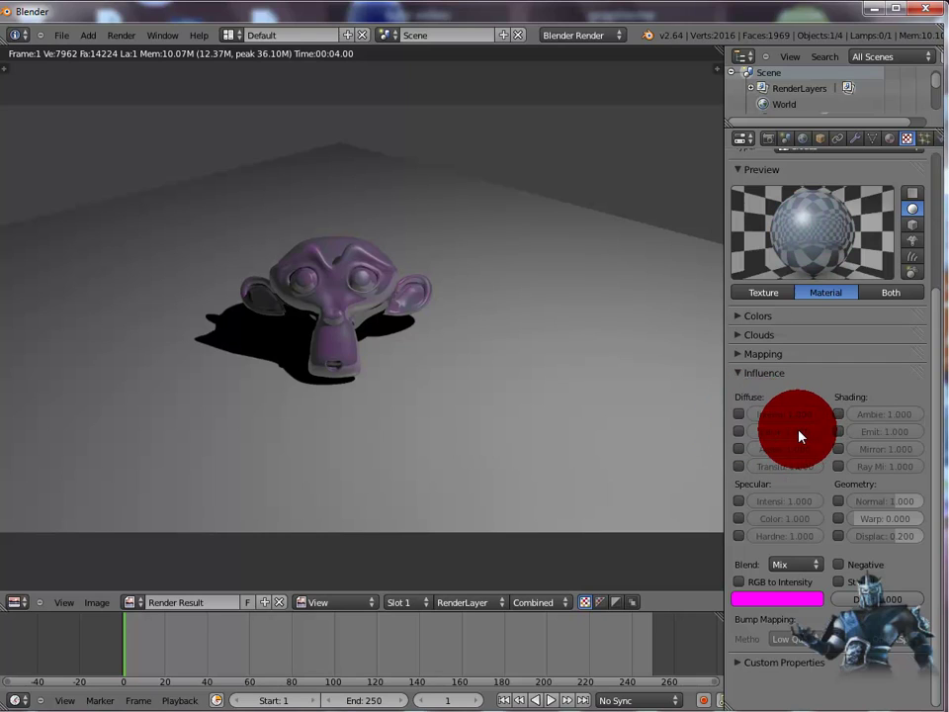
pyautogui.press('F12')
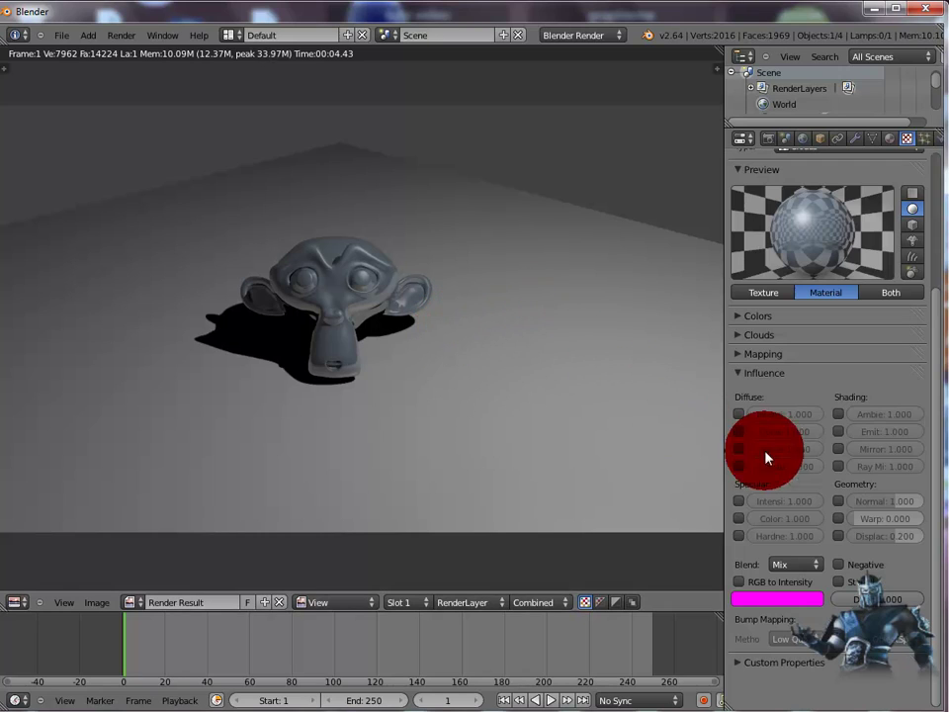
# - Enable the texture's Normal geometry influence at -2.936 and render the monkey head
pyautogui.click(840, 504)
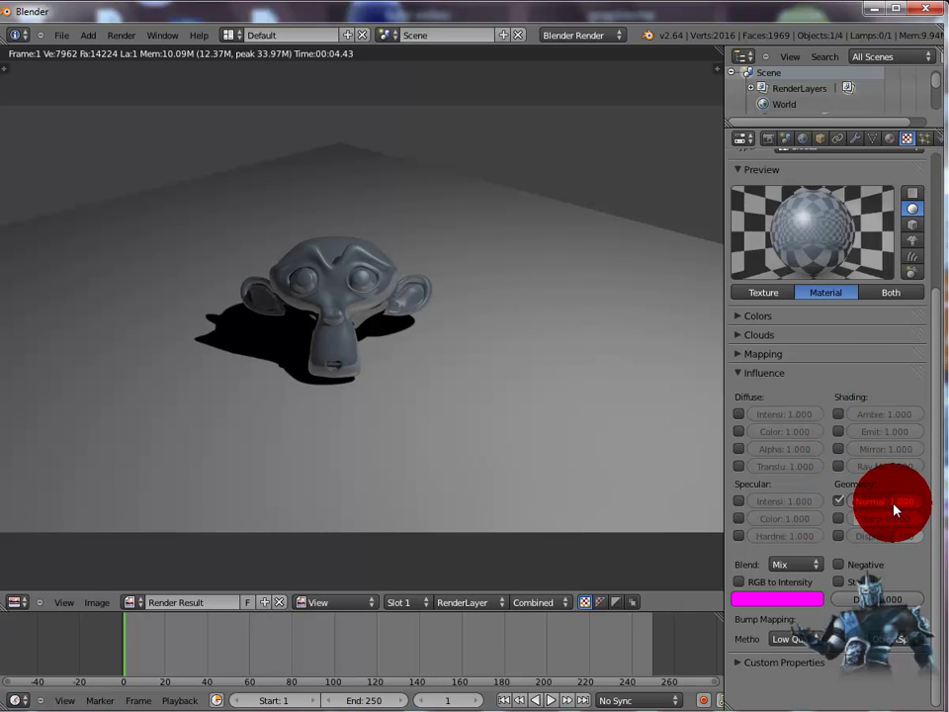
pyautogui.moveTo(894, 509); pyautogui.dragTo(865, 515)
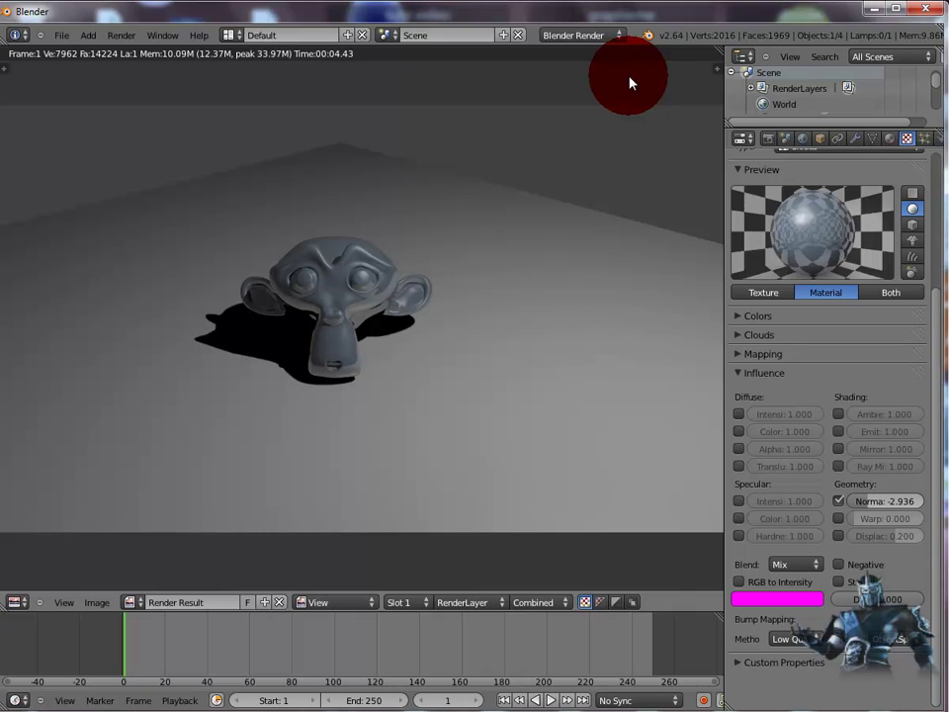
pyautogui.press('F12')
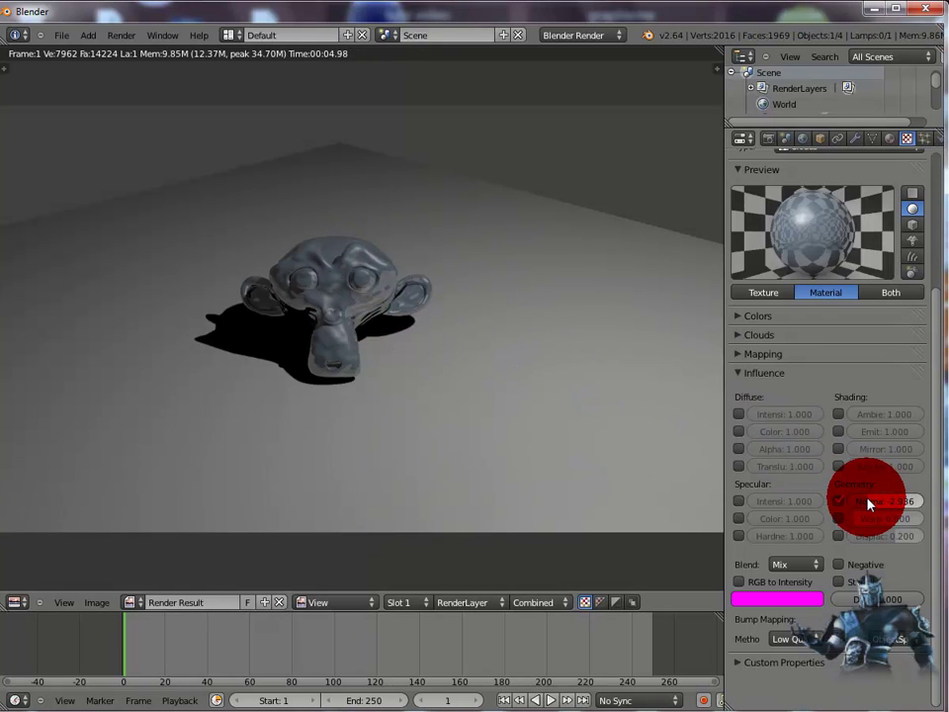
# - Set the Normal influence to -1.660, render the scene again and return to the 3D view
pyautogui.moveTo(868, 500); pyautogui.dragTo(876, 504)
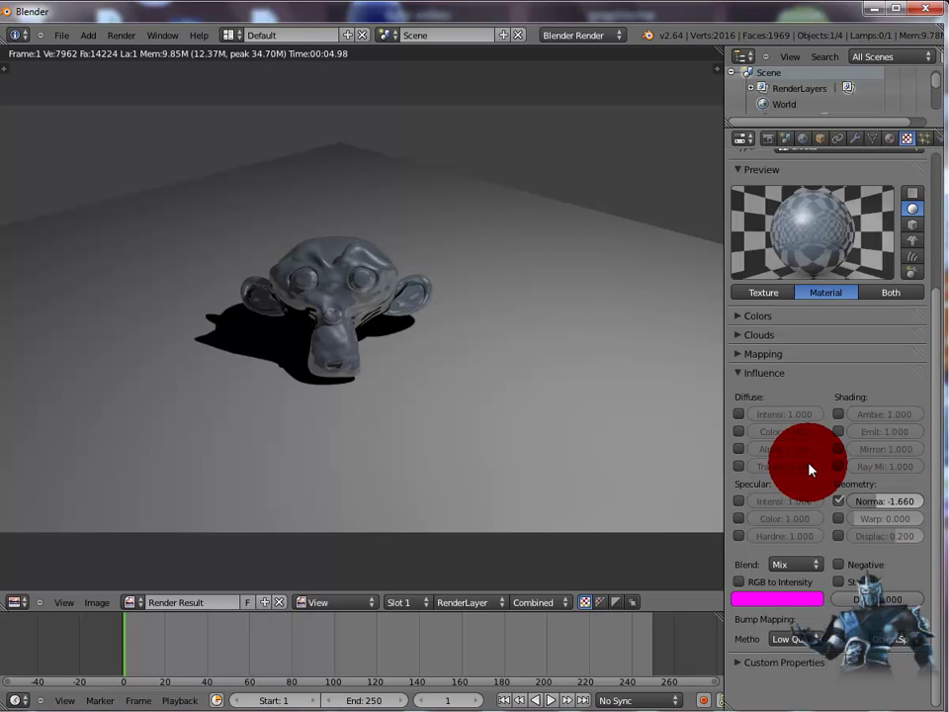
pyautogui.press('F12')
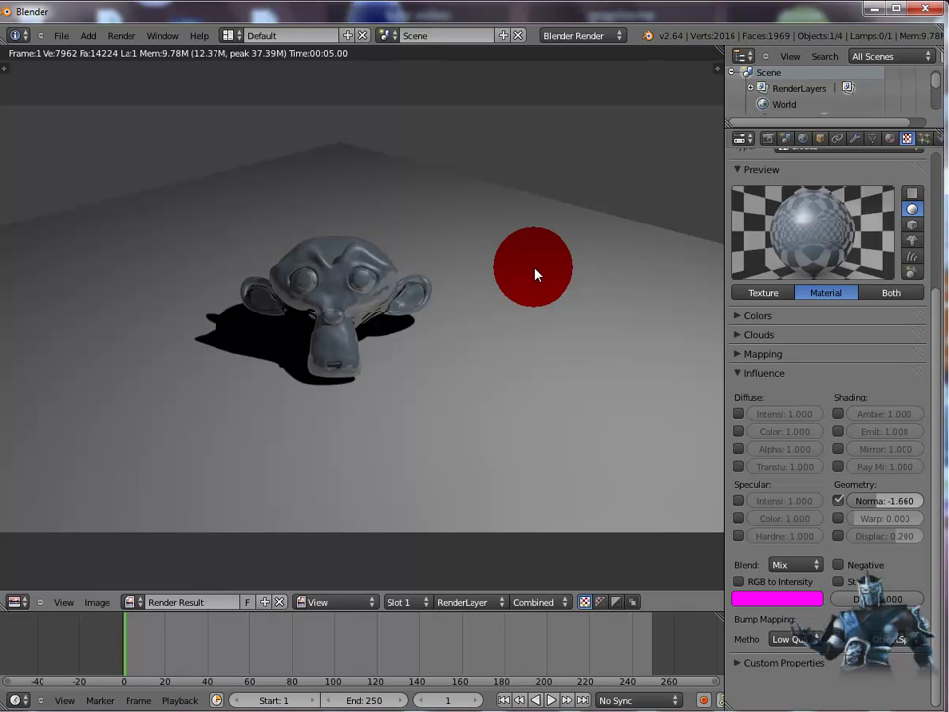
pyautogui.press('Escape')
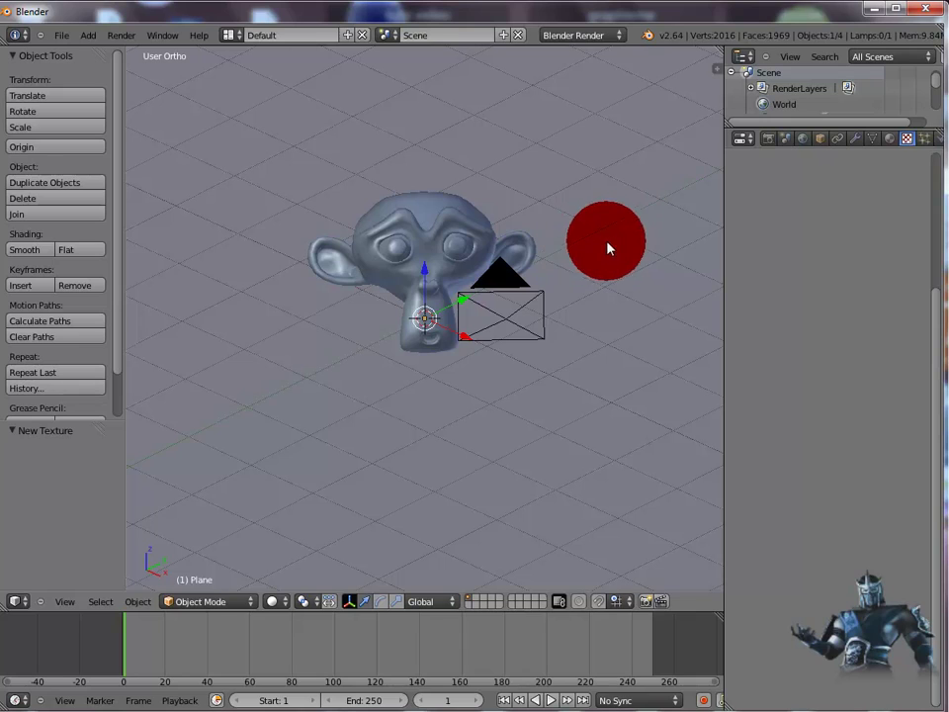
# - Add a new material to the ground plane and name it plancher
pyautogui.click(890, 139)
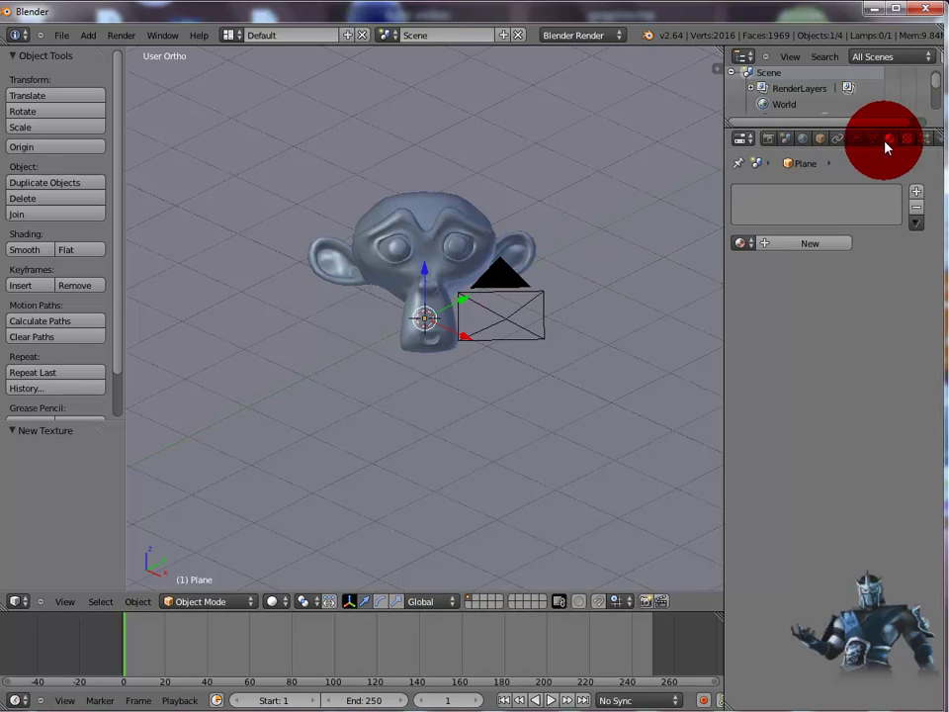
pyautogui.click(816, 248)
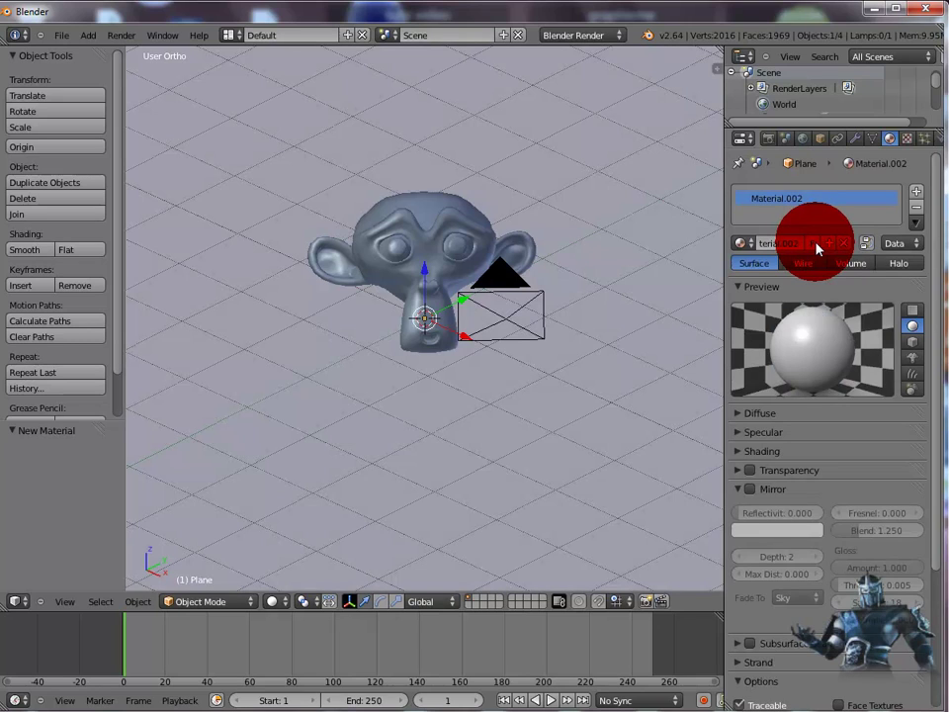
pyautogui.click(788, 244)
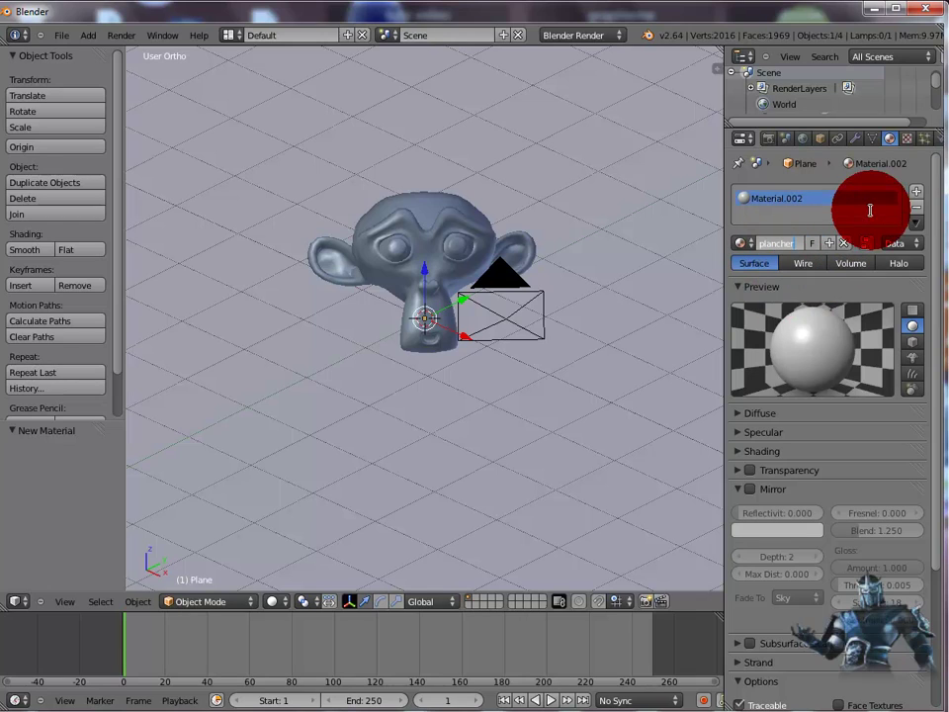
pyautogui.press('Return')
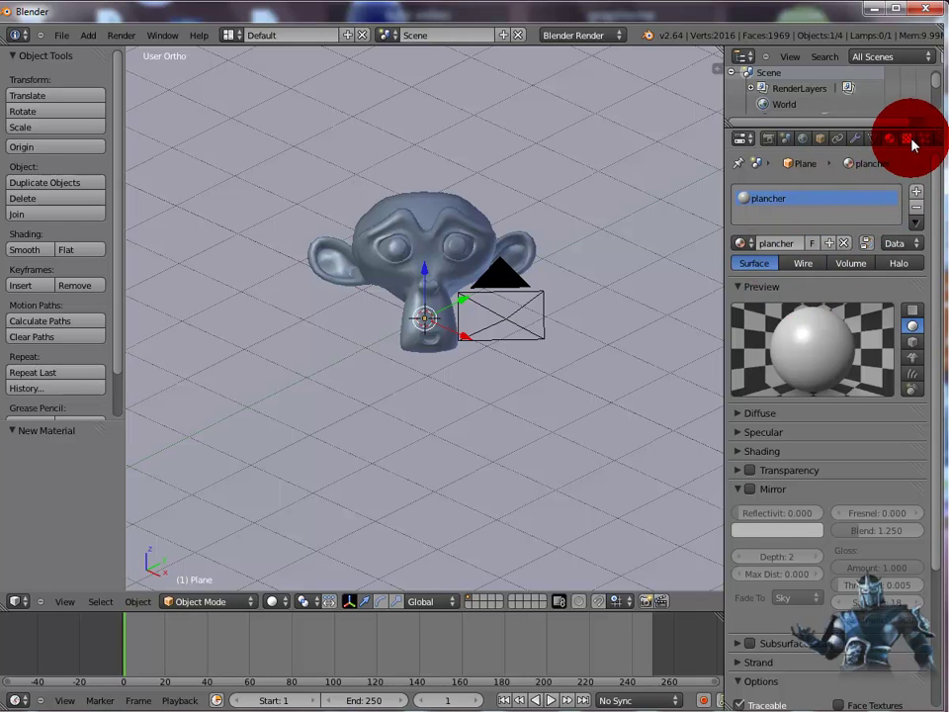
# - Add a texture named bois to the plancher material and set its type to Image or Movie
pyautogui.click(912, 145)
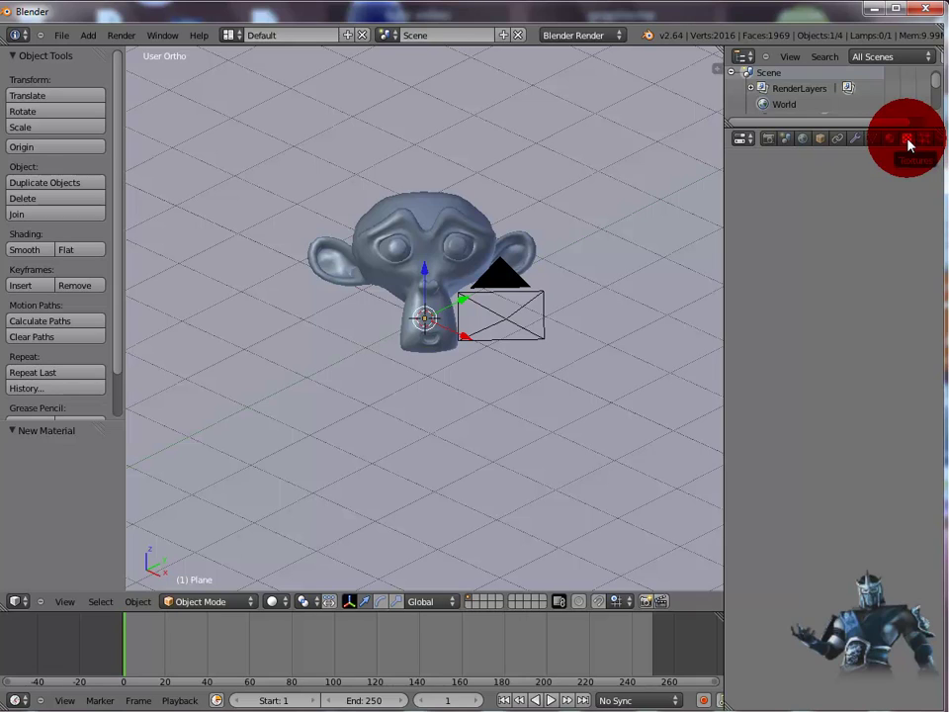
pyautogui.click(908, 144)
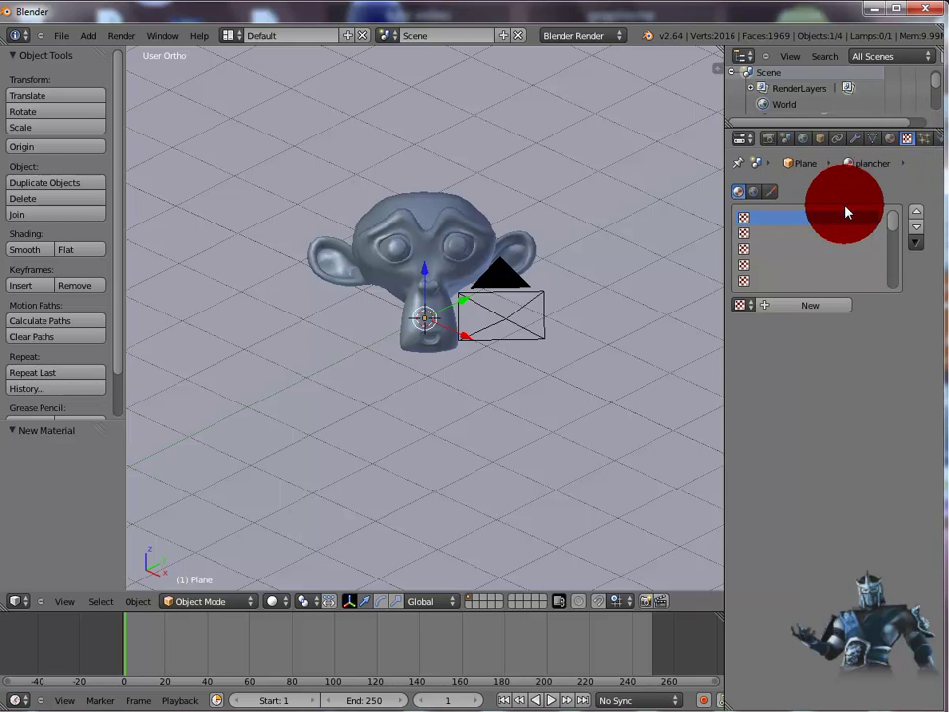
pyautogui.click(806, 313)
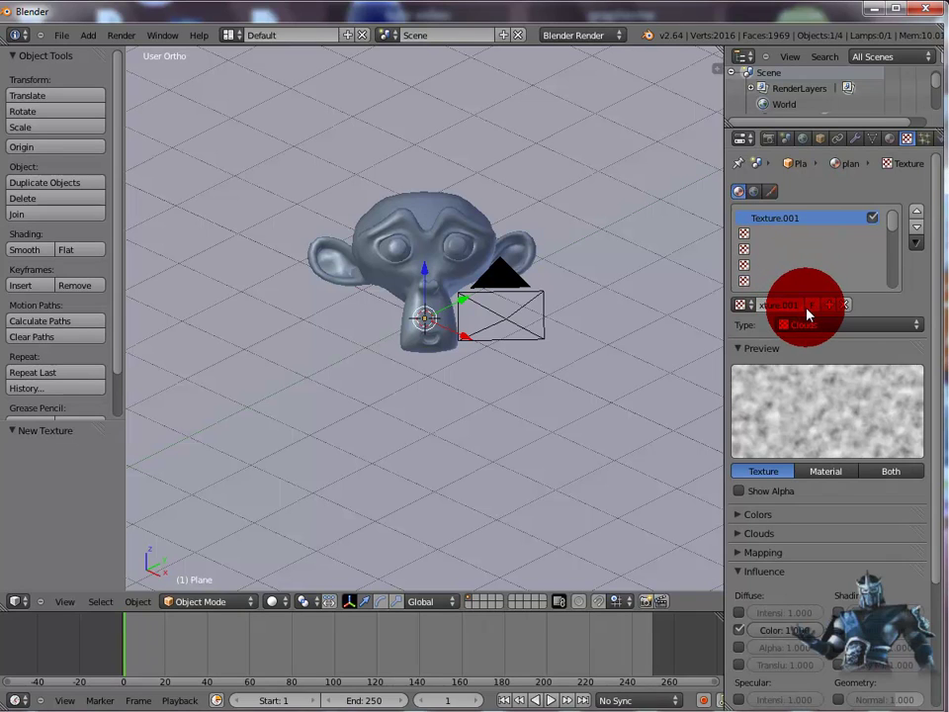
pyautogui.click(816, 326)
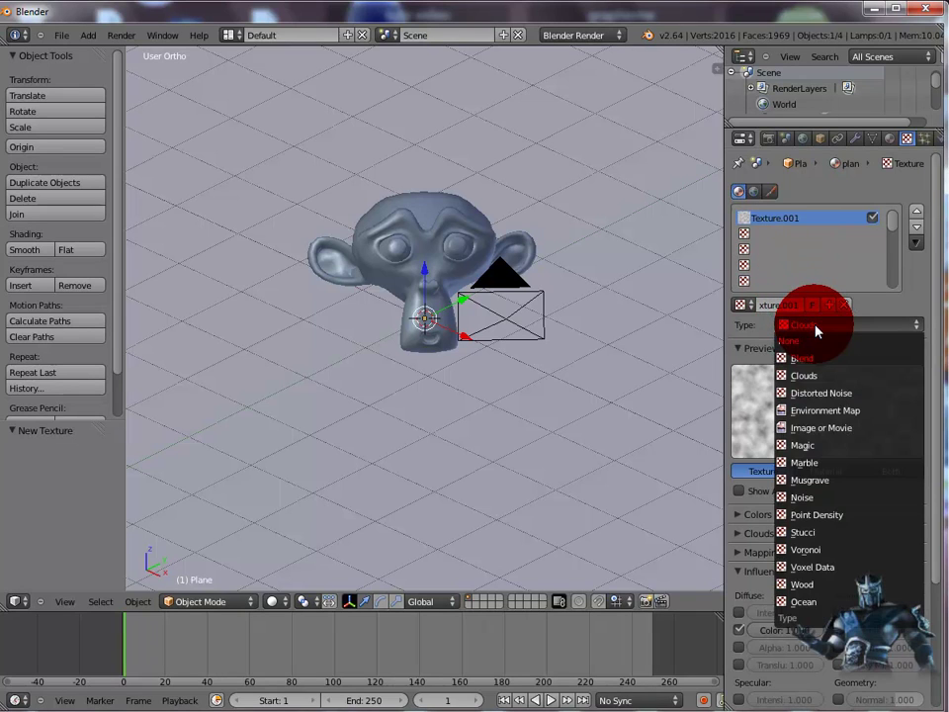
pyautogui.click(782, 304)
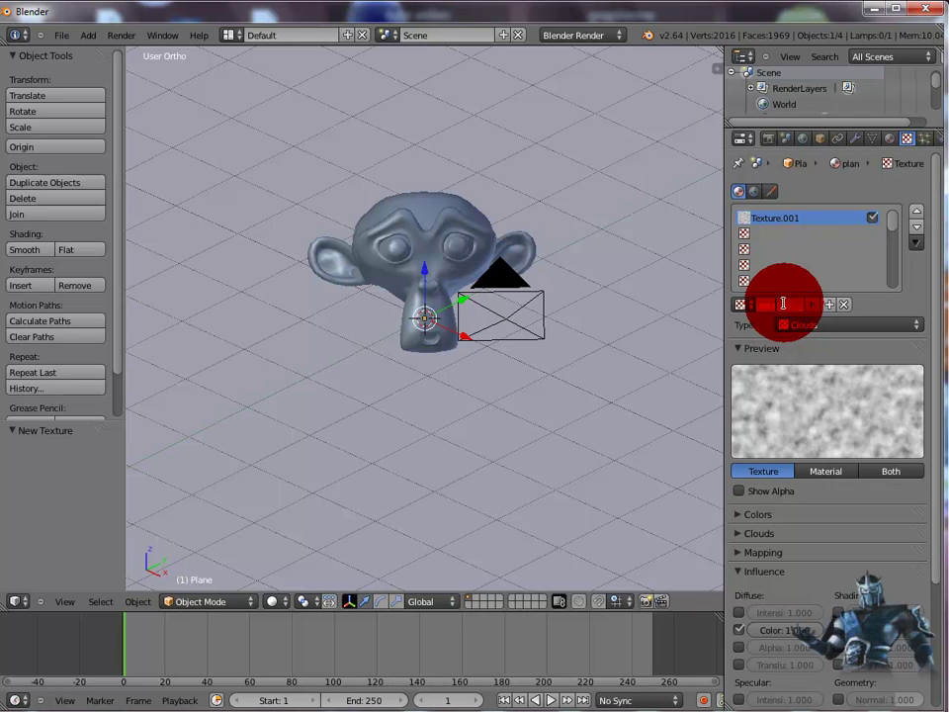
pyautogui.write('bois')
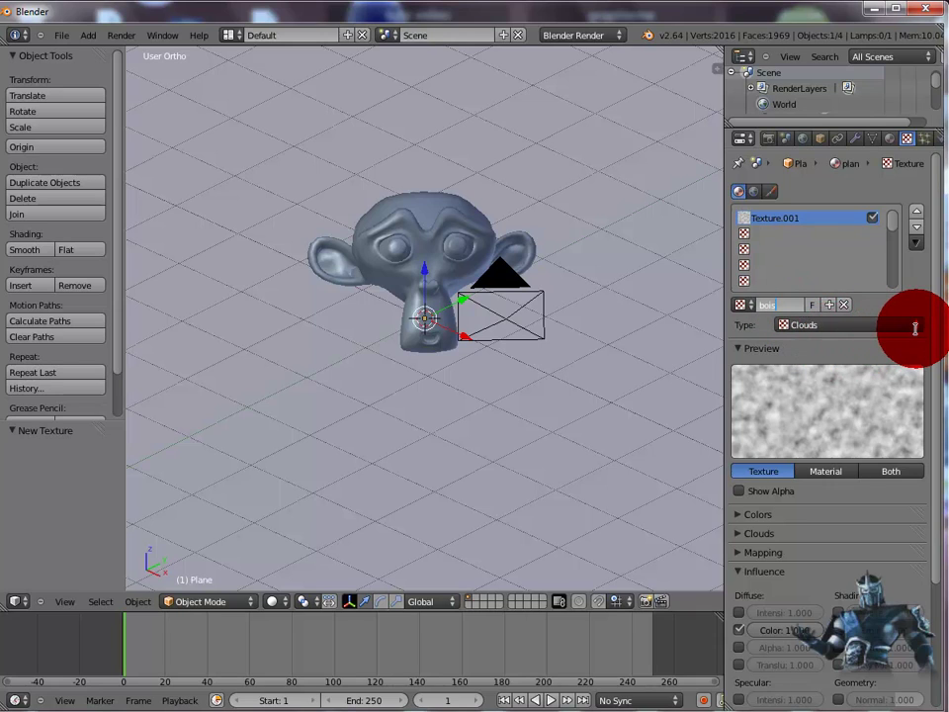
pyautogui.press('Return')
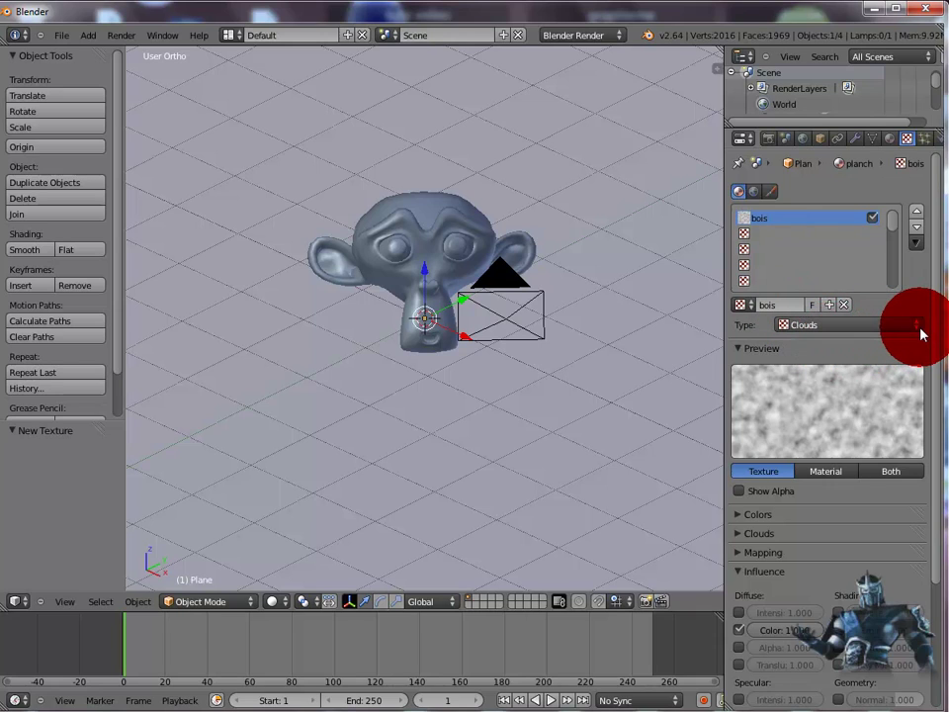
pyautogui.click(917, 330)
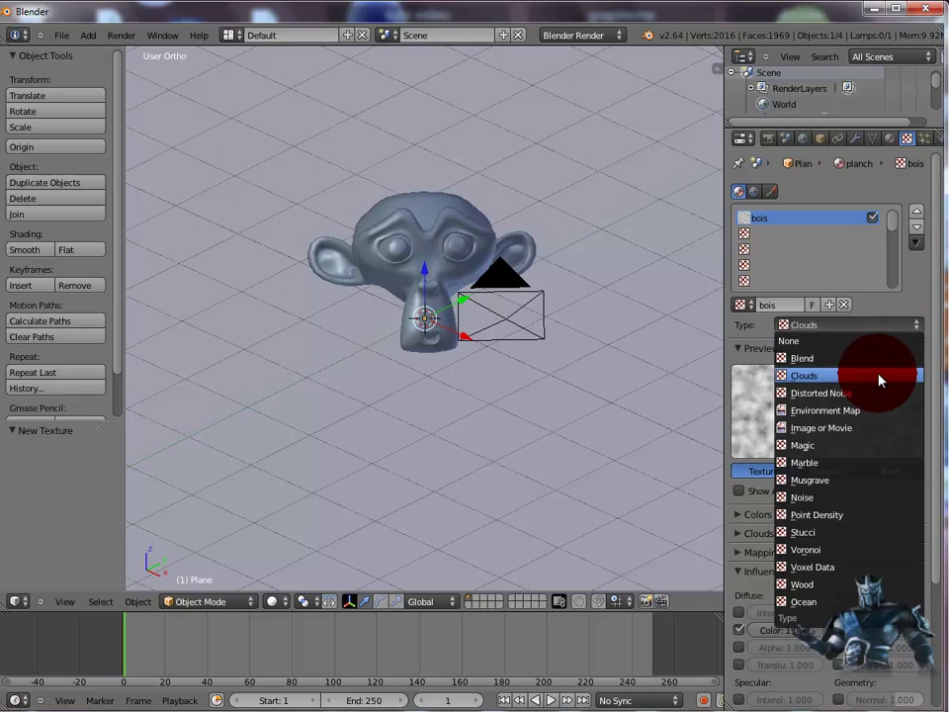
pyautogui.click(856, 428)
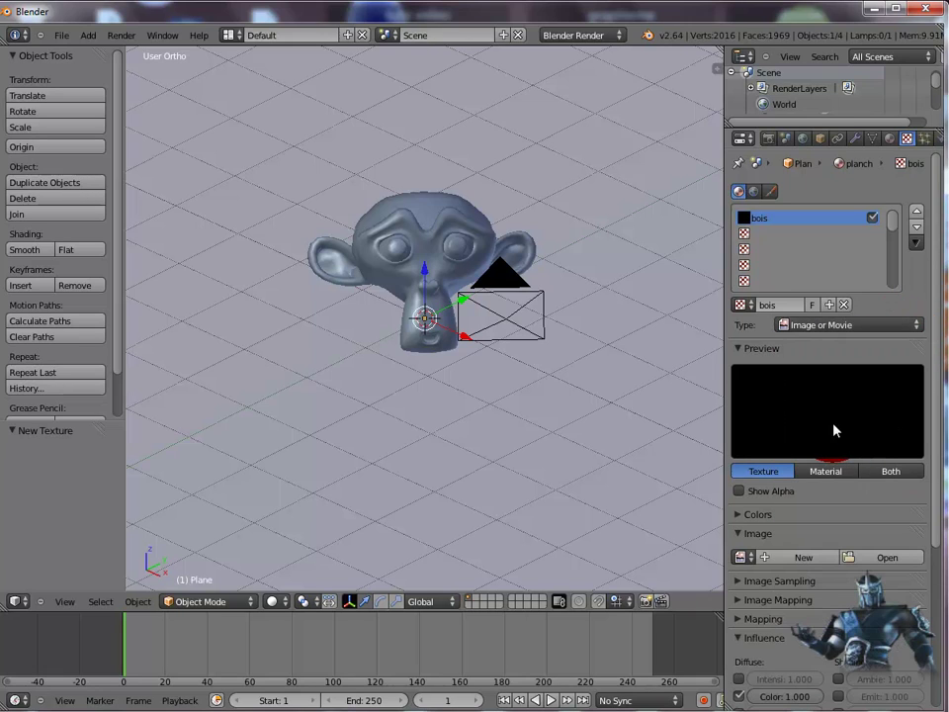
# - Load Wood.jpg from D:\dossier graphisme\cinema 4D\texture C4D\bois as the texture's image and render the scene
pyautogui.click(899, 559)
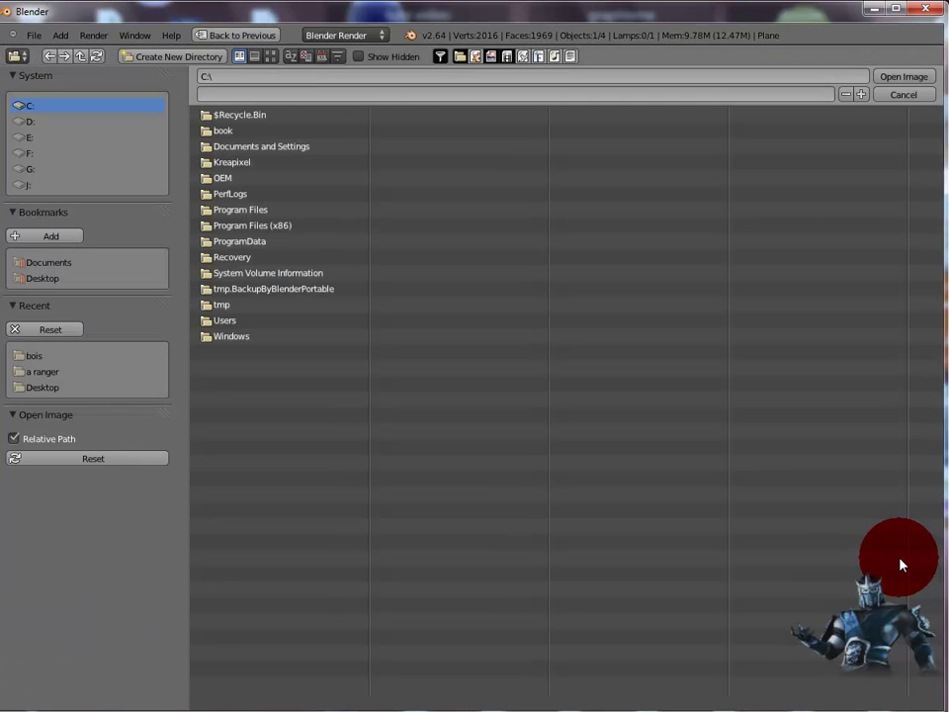
pyautogui.click(31, 122)
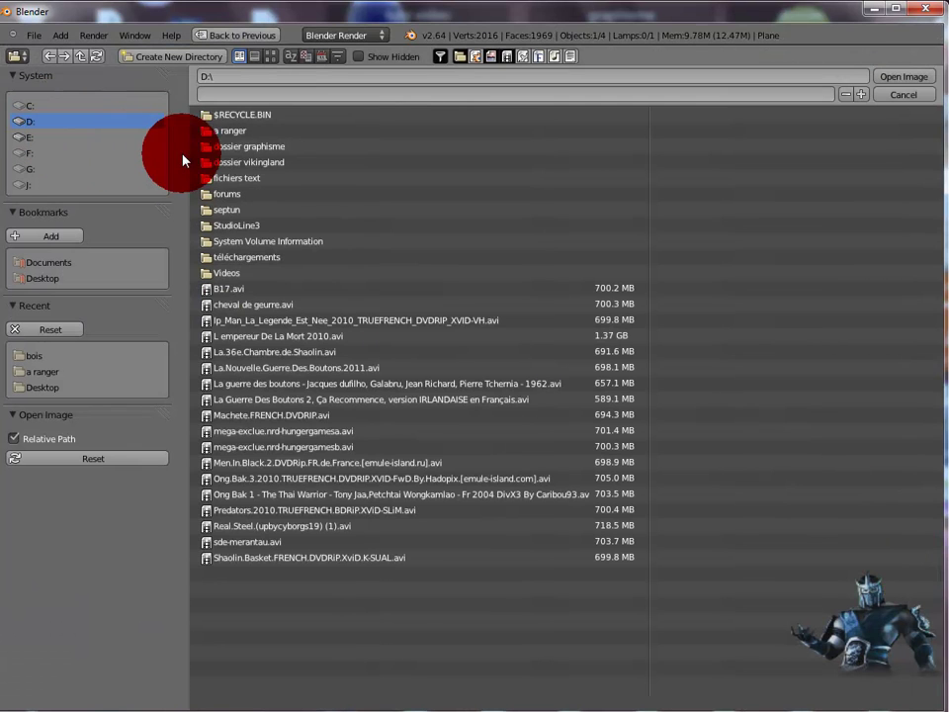
pyautogui.click(224, 150)
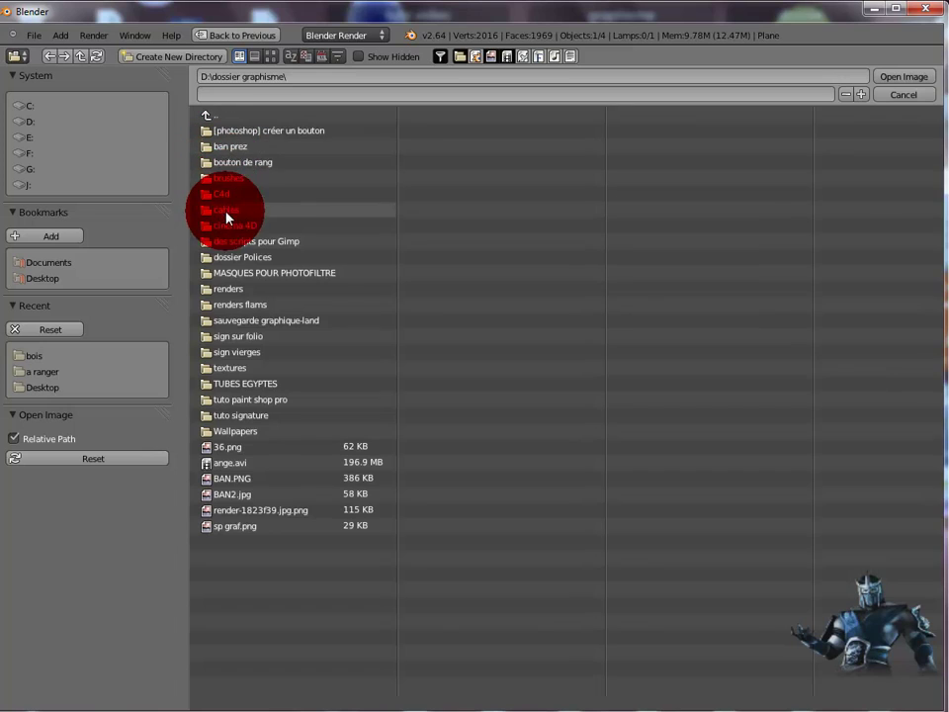
pyautogui.click(227, 226)
pyautogui.click(221, 182)
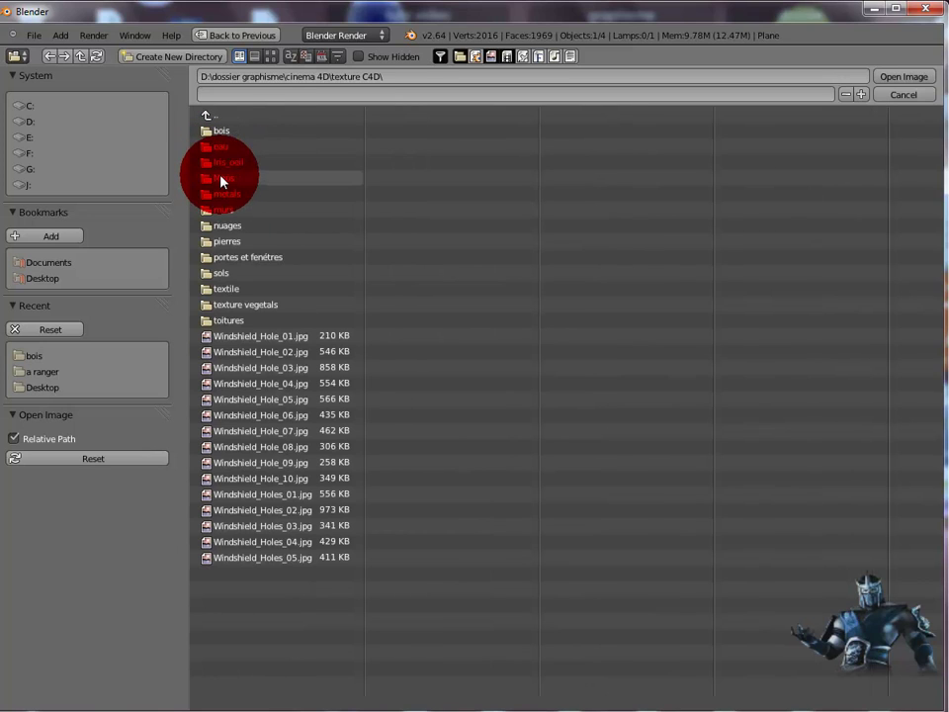
pyautogui.click(221, 132)
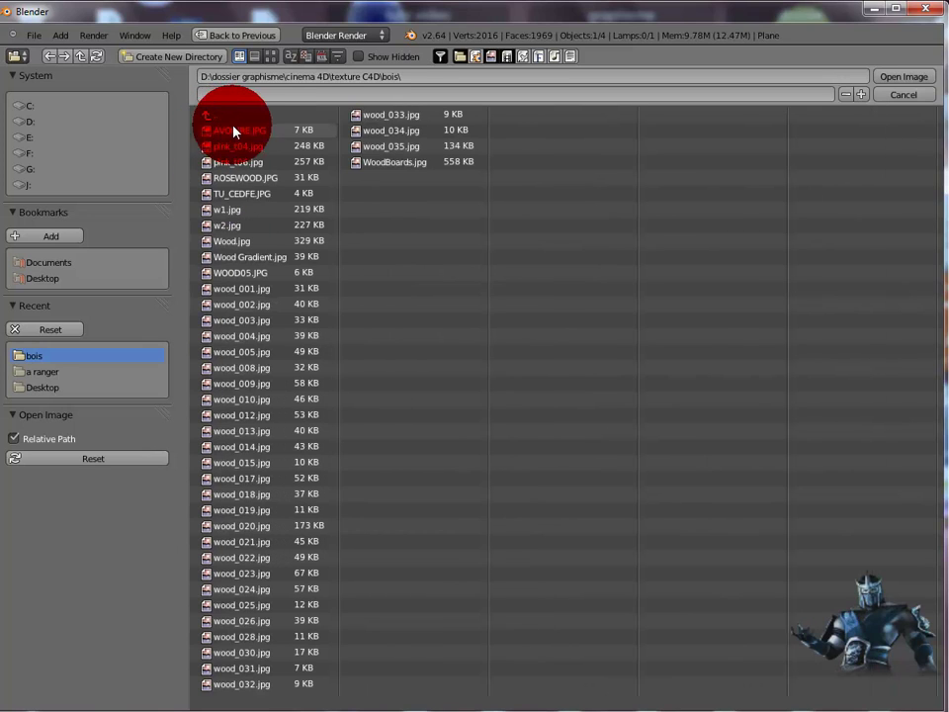
pyautogui.click(272, 57)
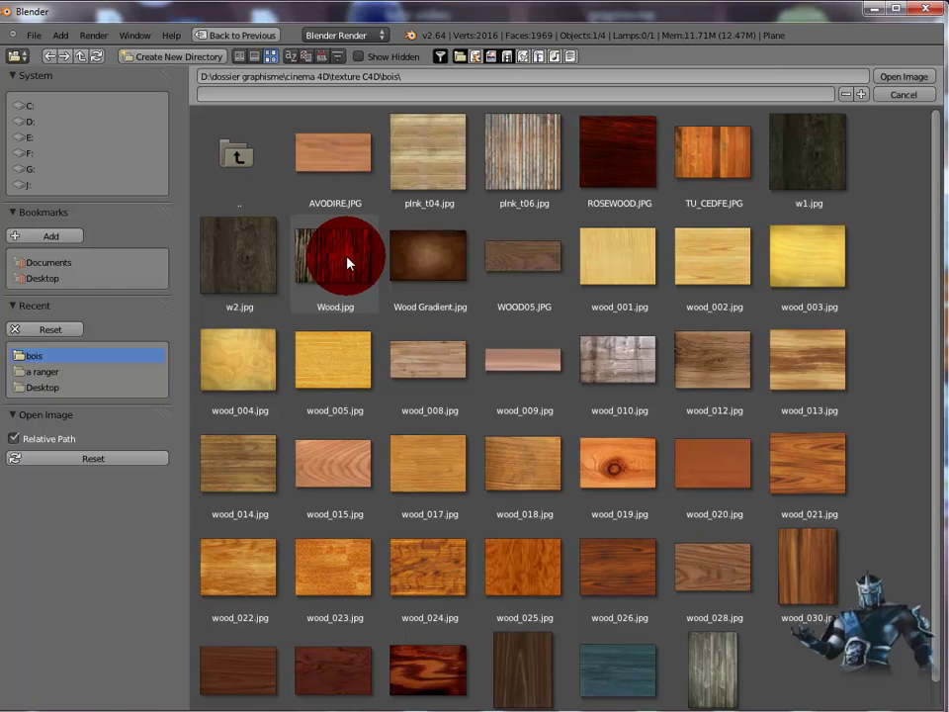
pyautogui.click(348, 263)
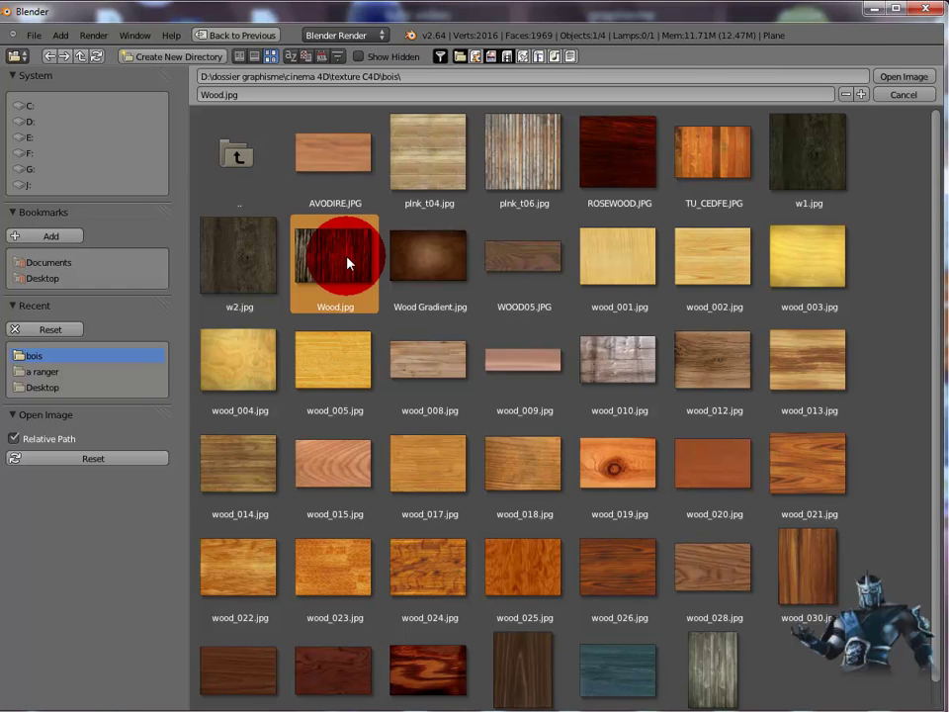
pyautogui.doubleClick(348, 263)
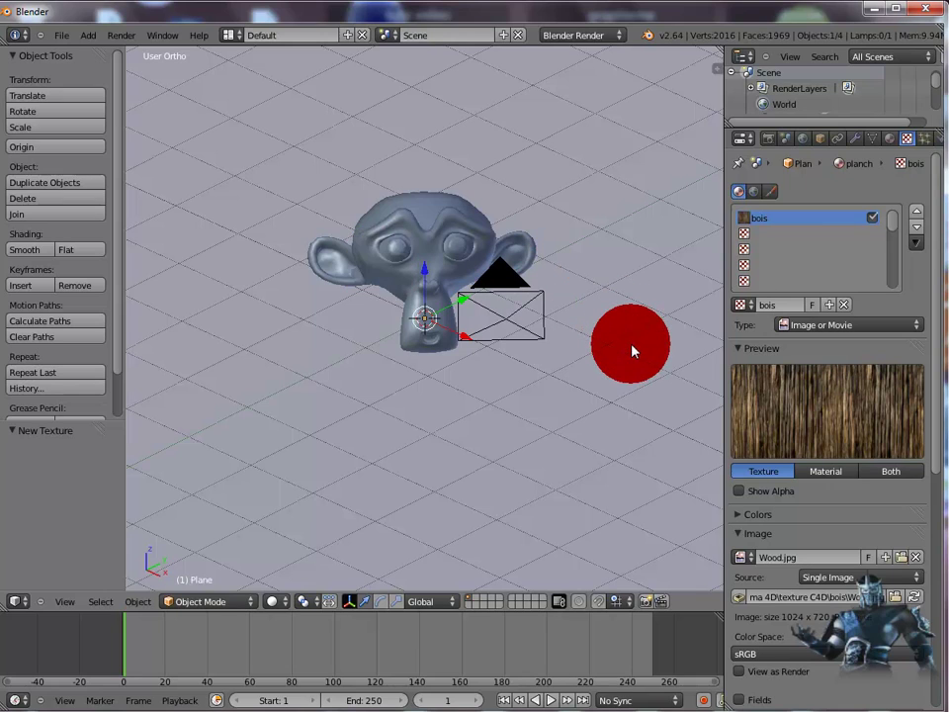
pyautogui.press('F12')
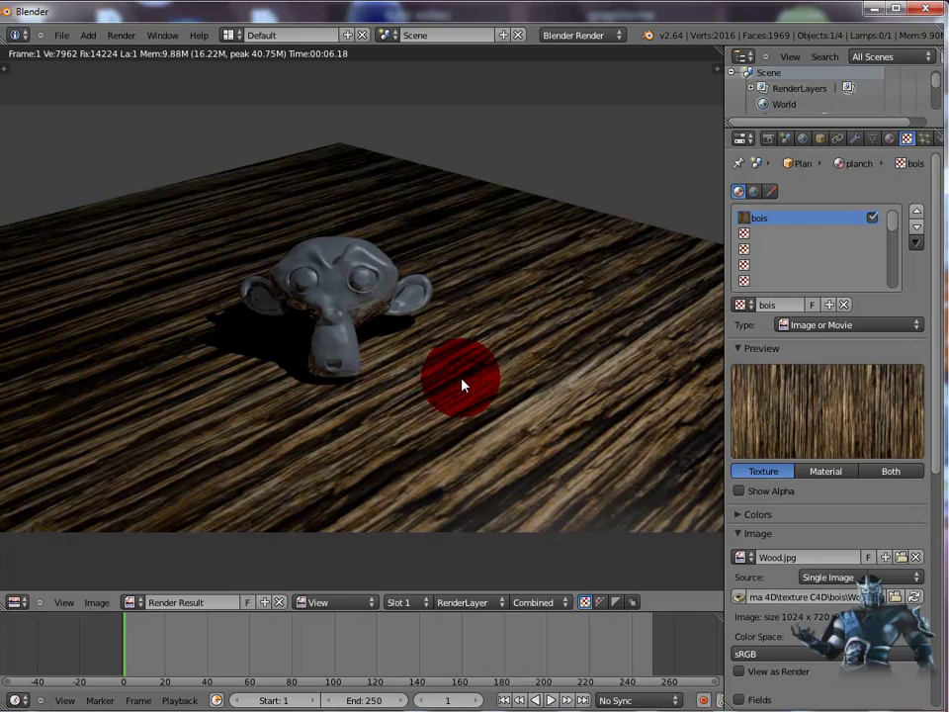
# - Switch the bois texture preview to the material on a flat plane and set its RGB Multiply red to 0.996
pyautogui.click(836, 471)
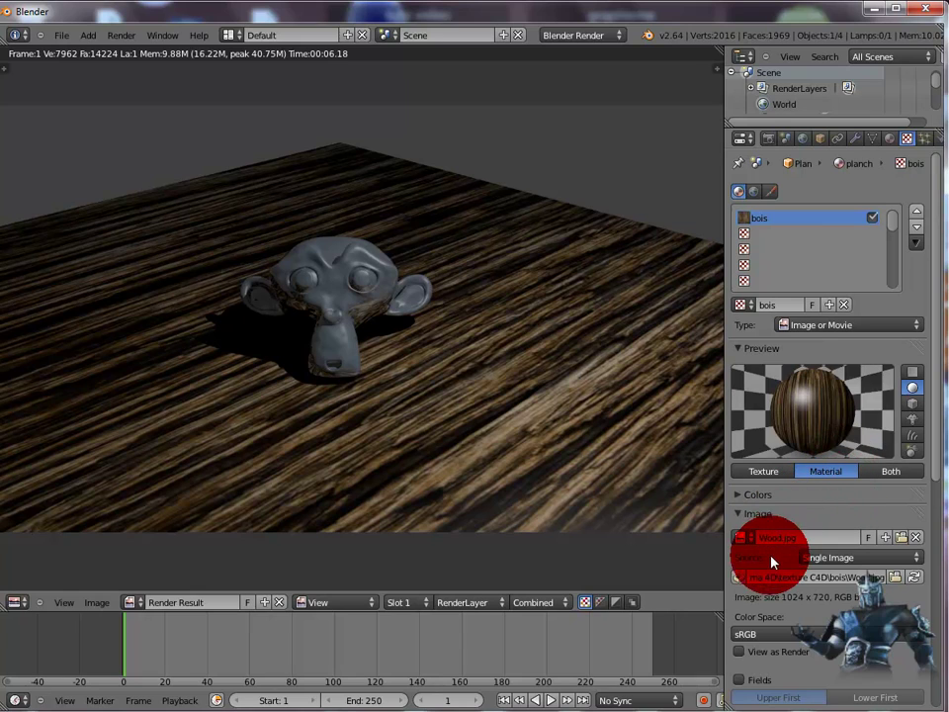
pyautogui.click(738, 497)
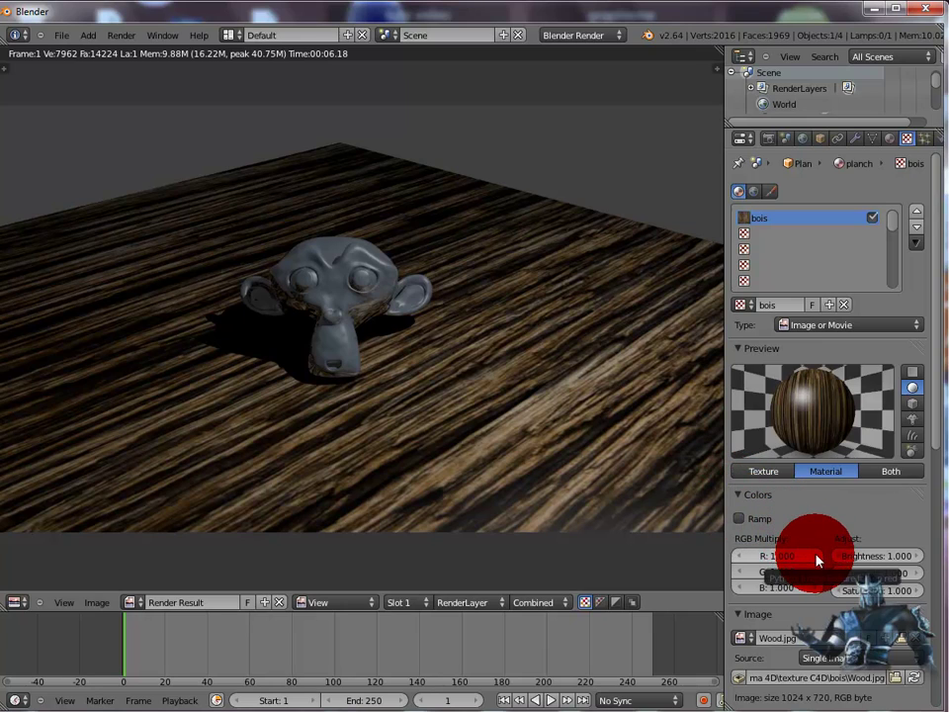
pyautogui.moveTo(816, 561)
pyautogui.mouseDown()
pyautogui.moveTo(943, 559)
pyautogui.moveTo(818, 557)
pyautogui.mouseUp()
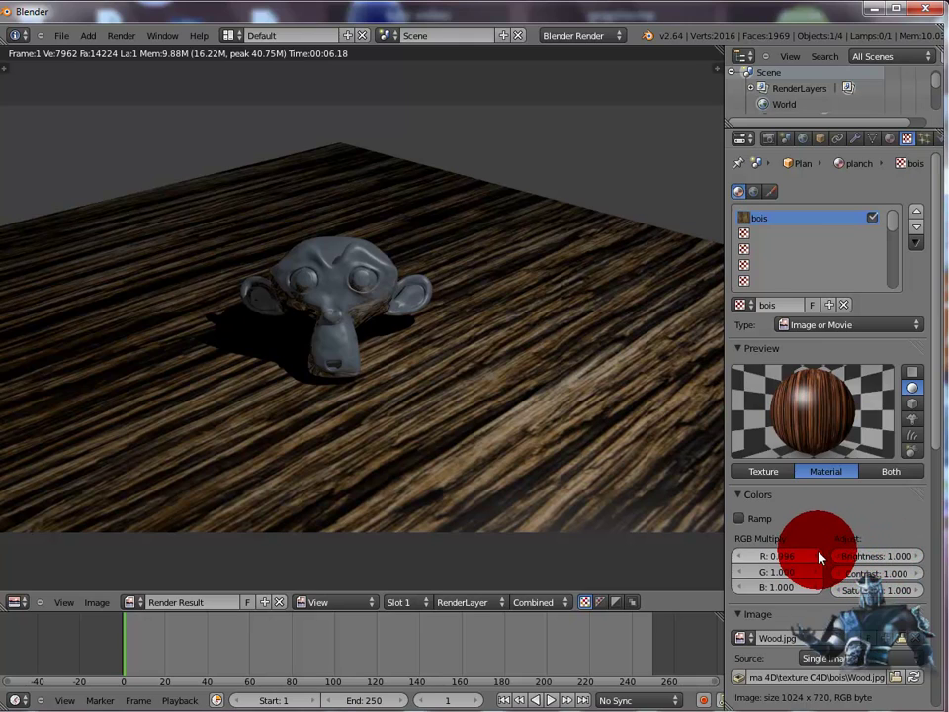
pyautogui.click(912, 372)
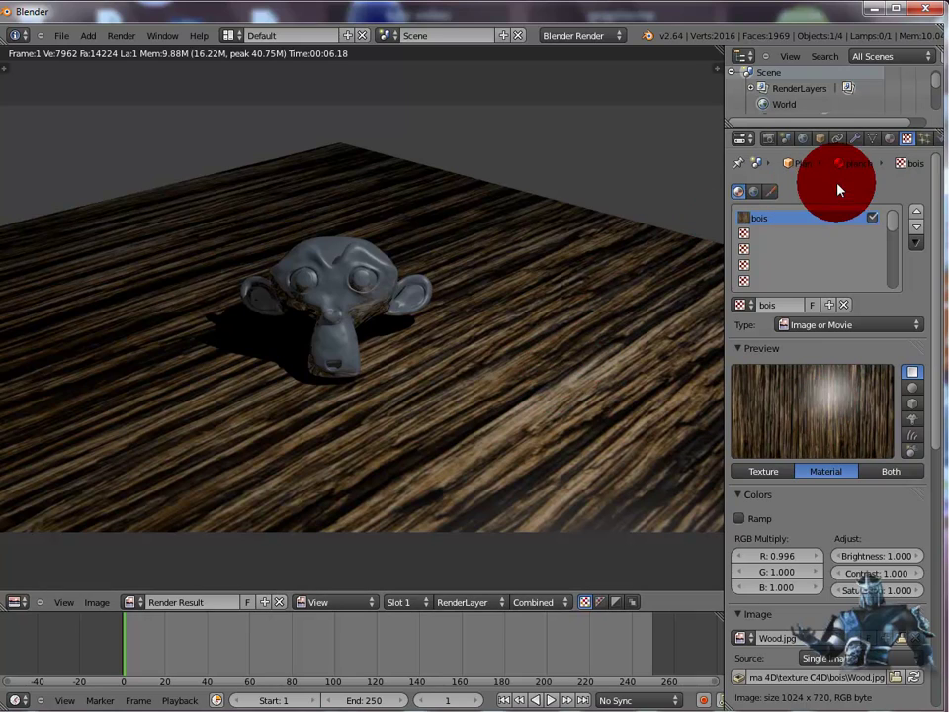
# - Set the plancher material's specular intensity to 0.000, return to the bois texture and render the scene
pyautogui.click(889, 139)
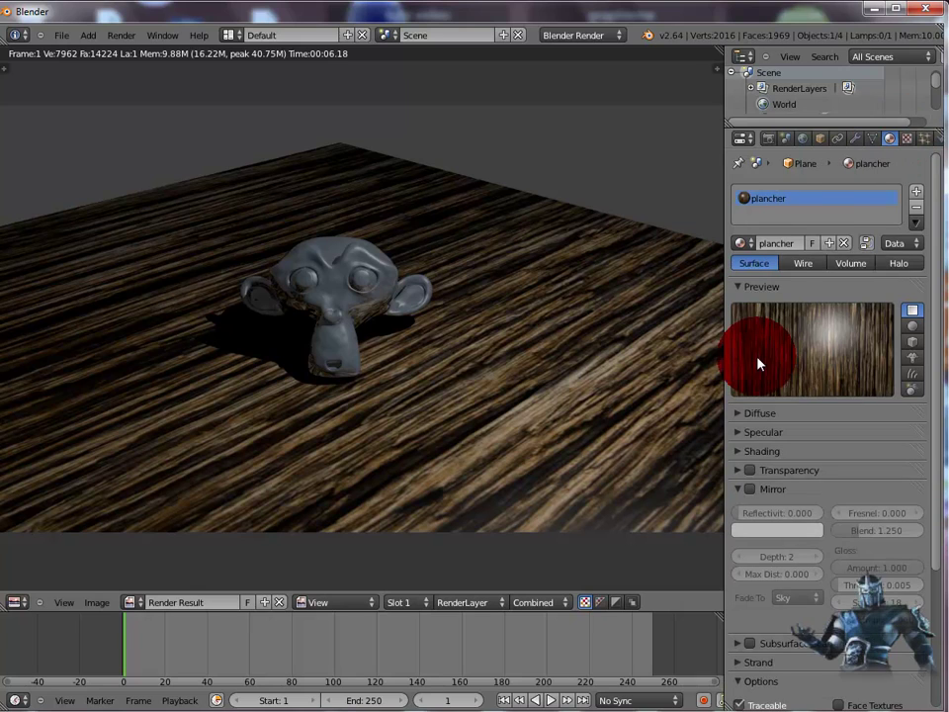
pyautogui.click(736, 432)
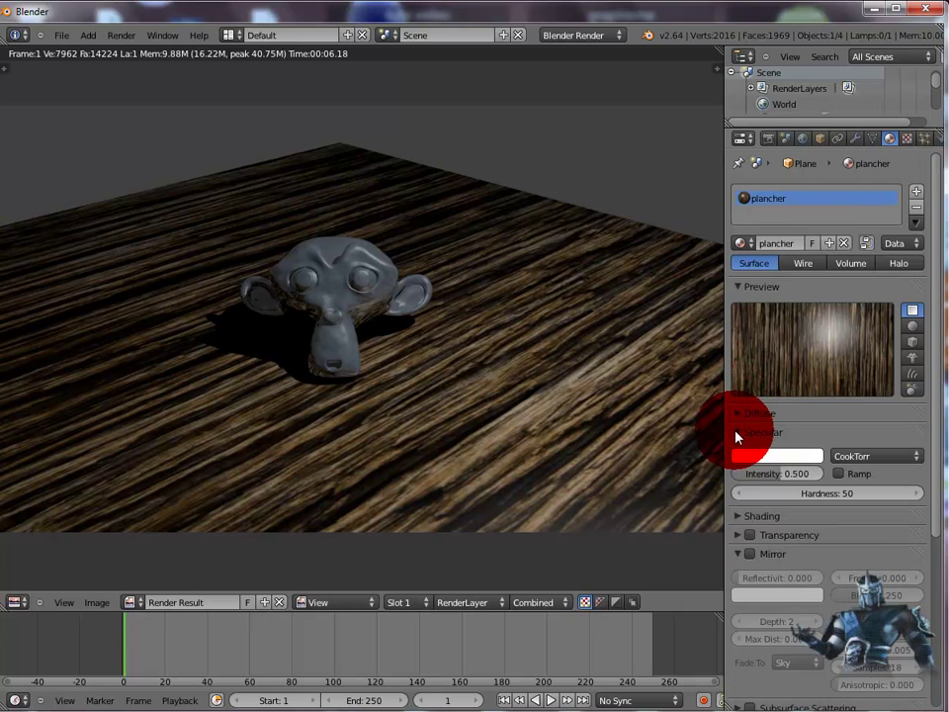
pyautogui.moveTo(786, 483); pyautogui.dragTo(743, 485)
pyautogui.moveTo(741, 486); pyautogui.dragTo(743, 484)
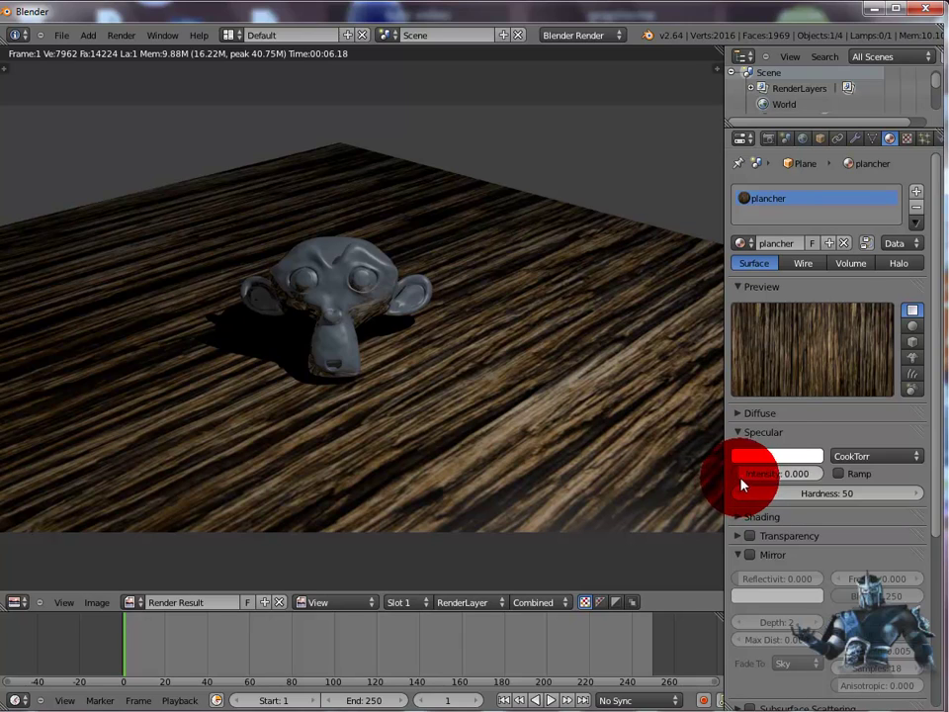
pyautogui.click(906, 138)
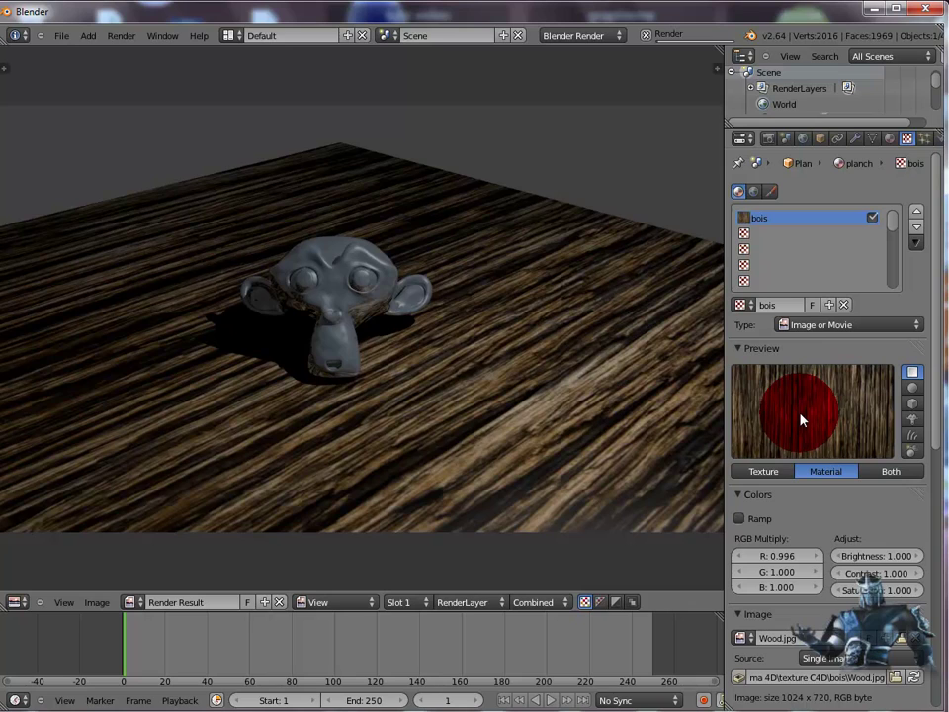
pyautogui.press('F12')
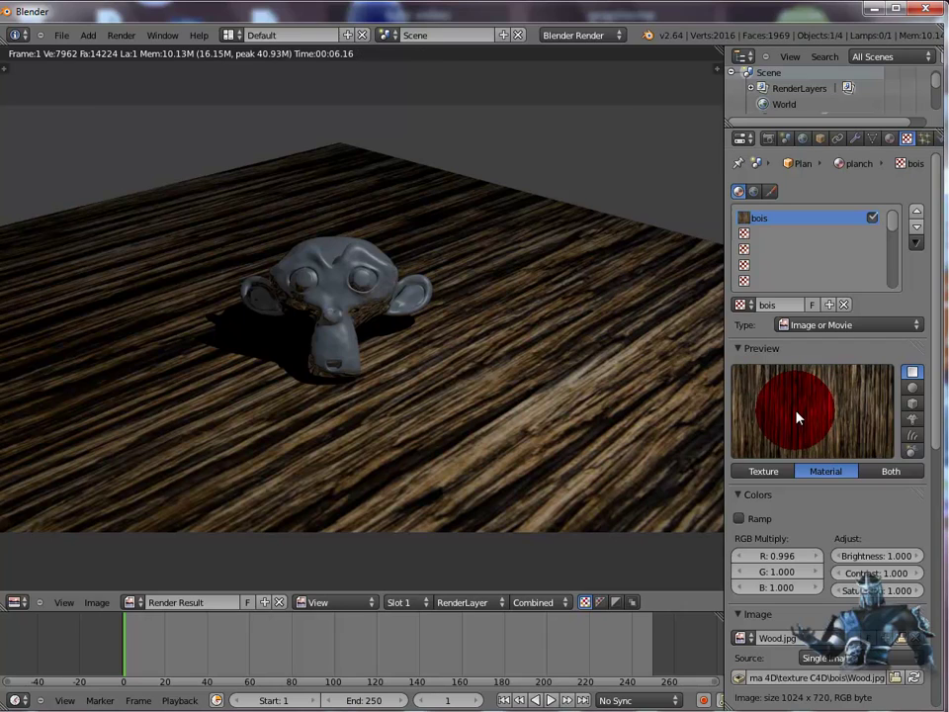
# - Set the texture's red multiplier to 1.204 and render, and adjust green to 1.008, brightness to 0.936, contrast to 1.010 and saturation to 1.100
pyautogui.click(816, 558)
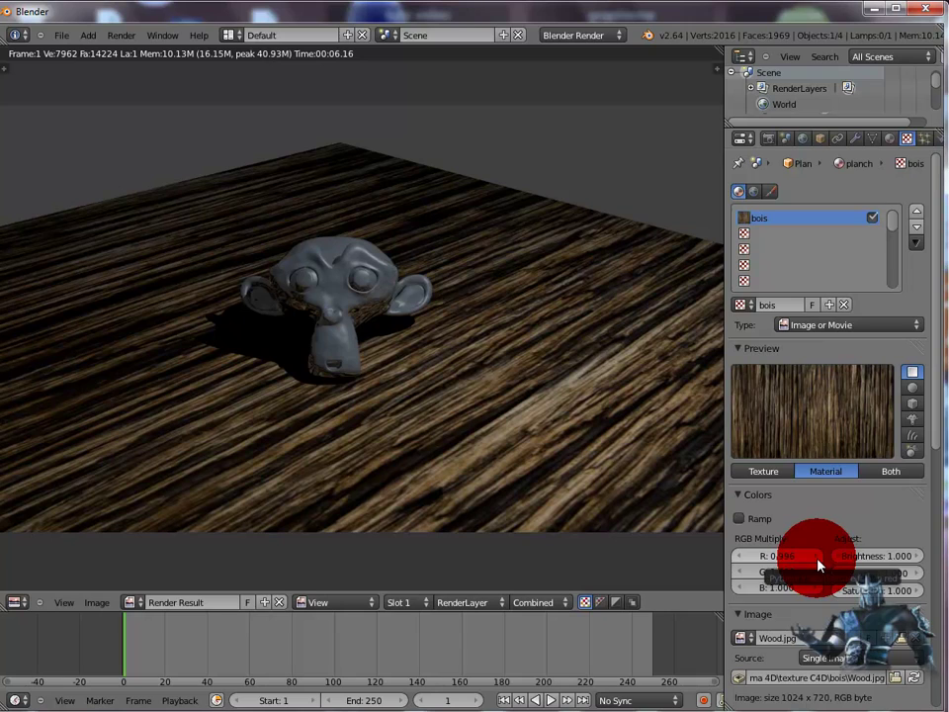
pyautogui.moveTo(819, 561); pyautogui.dragTo(858, 561)
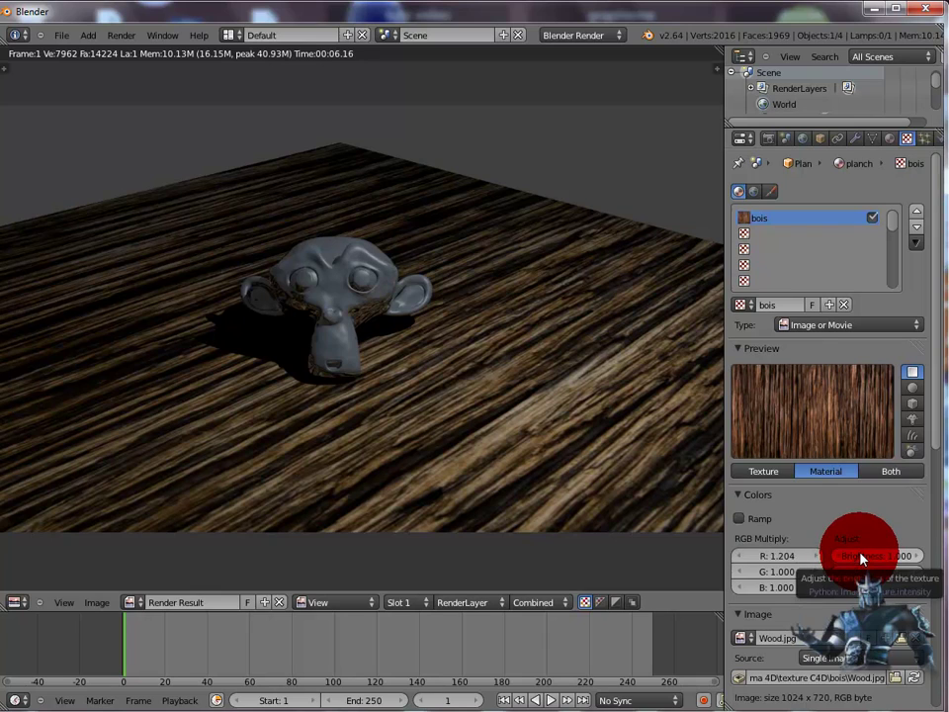
pyautogui.press('F12')
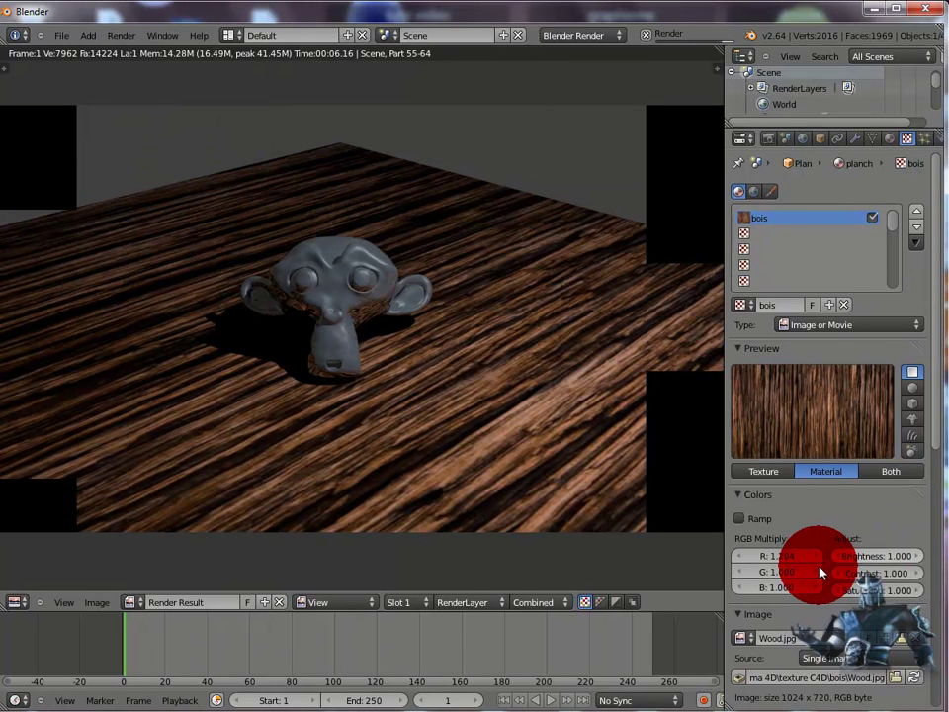
pyautogui.moveTo(816, 576)
pyautogui.mouseDown()
pyautogui.moveTo(922, 577)
pyautogui.moveTo(819, 578)
pyautogui.mouseUp()
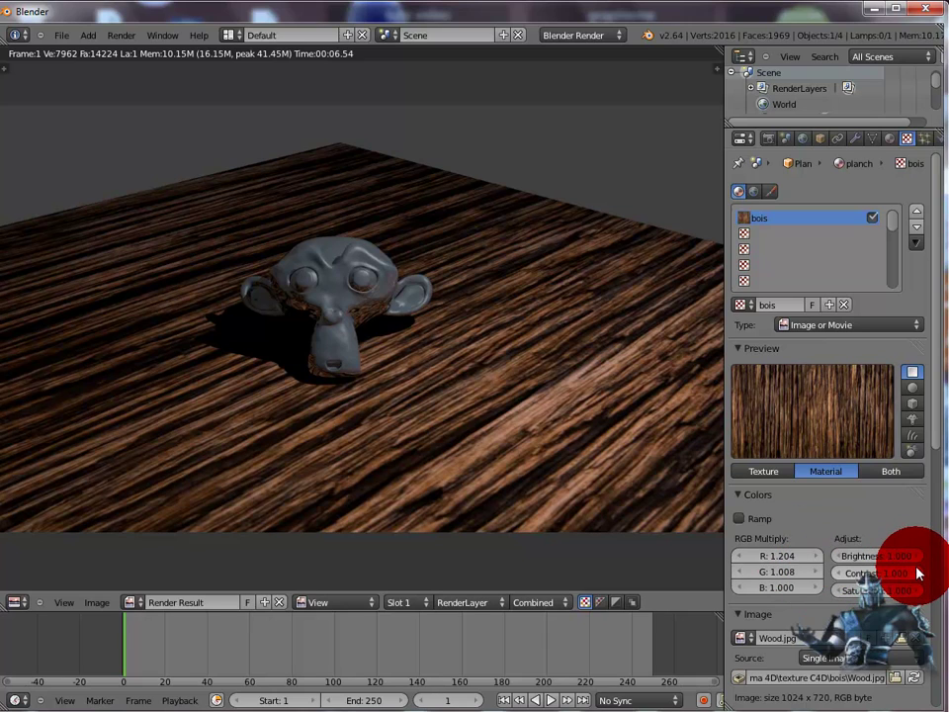
pyautogui.moveTo(922, 560); pyautogui.dragTo(920, 596)
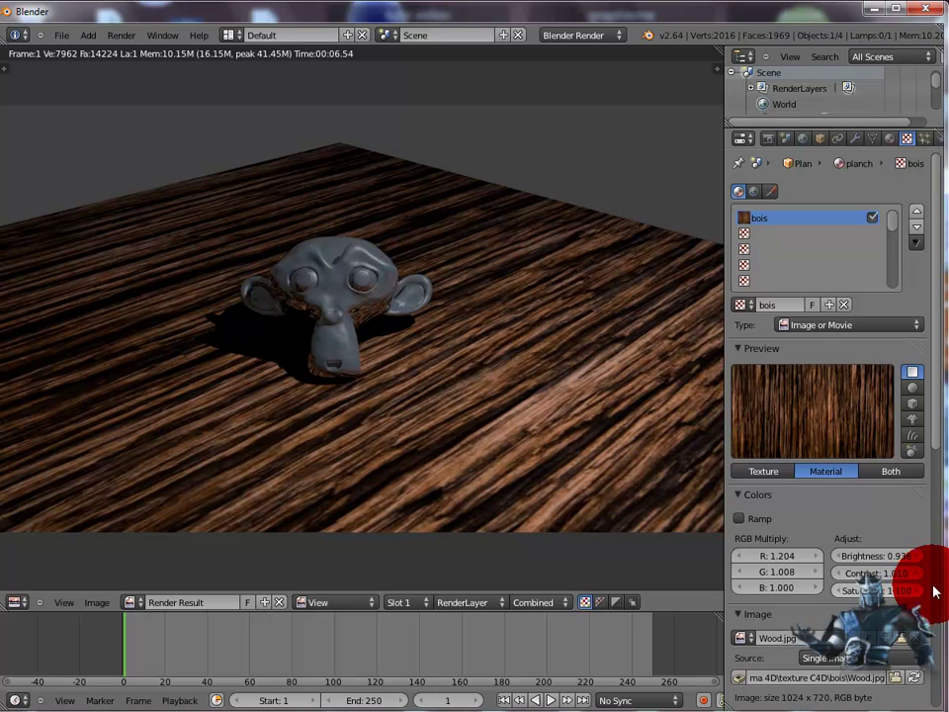
# - Enable the wood texture's Normal geometry influence at 3.872 alongside its diffuse Color influence and render the scene
pyautogui.moveTo(938, 445); pyautogui.dragTo(946, 700)
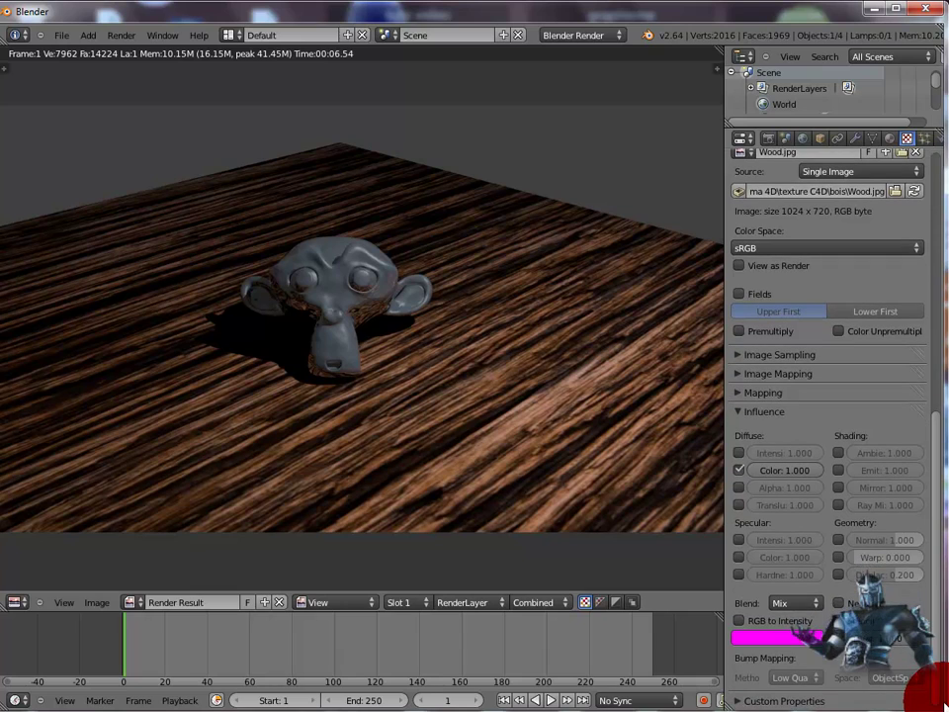
pyautogui.click(739, 470)
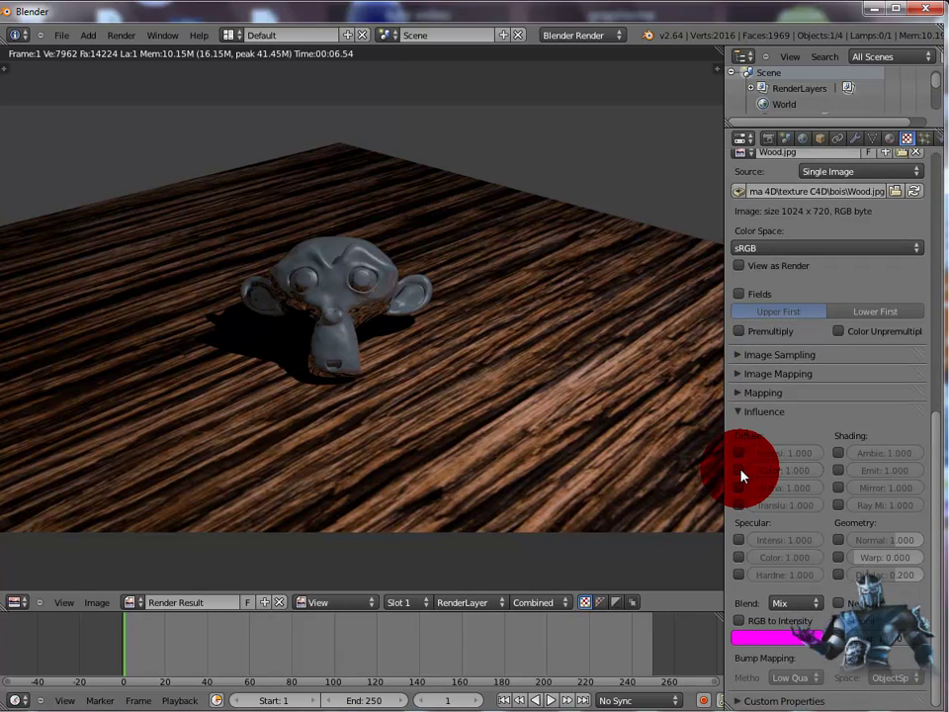
pyautogui.click(838, 539)
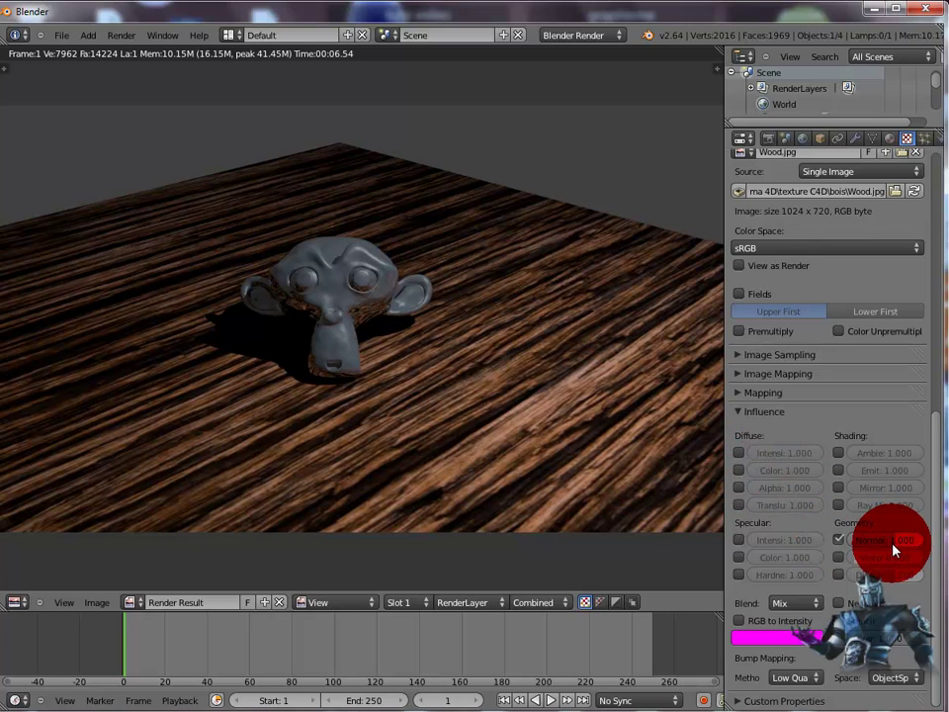
pyautogui.moveTo(895, 553); pyautogui.dragTo(917, 551)
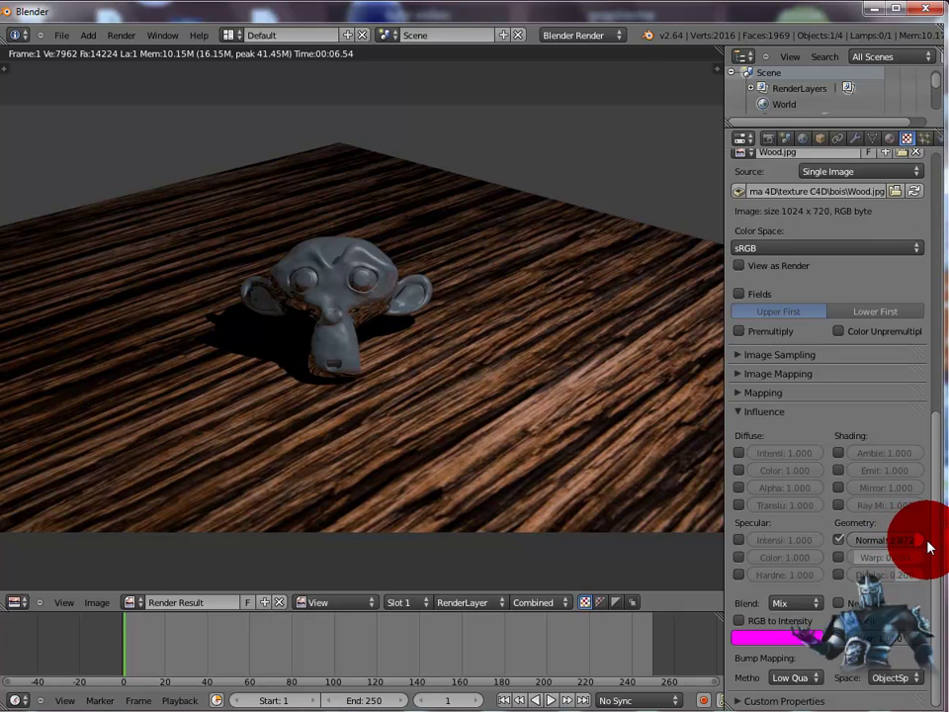
pyautogui.moveTo(924, 546); pyautogui.dragTo(929, 463)
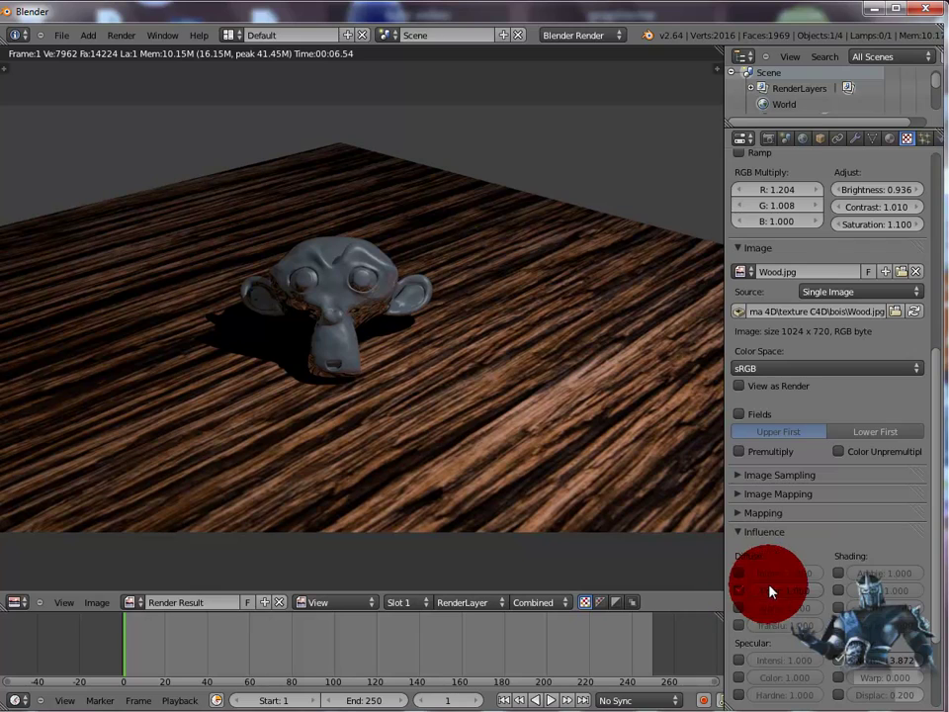
pyautogui.moveTo(925, 593); pyautogui.dragTo(929, 534)
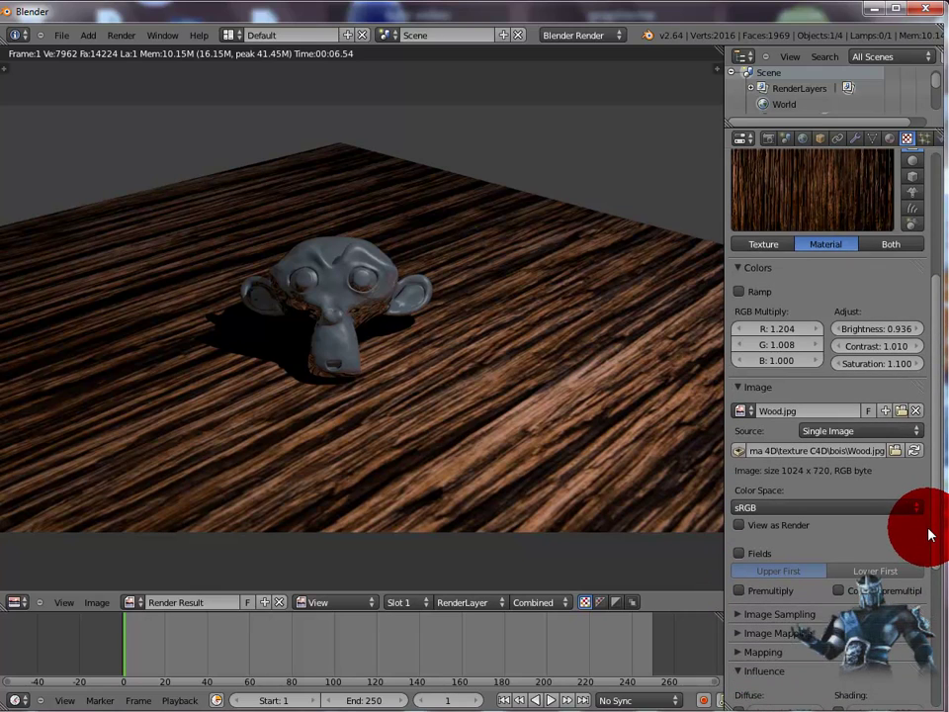
pyautogui.press('F12')
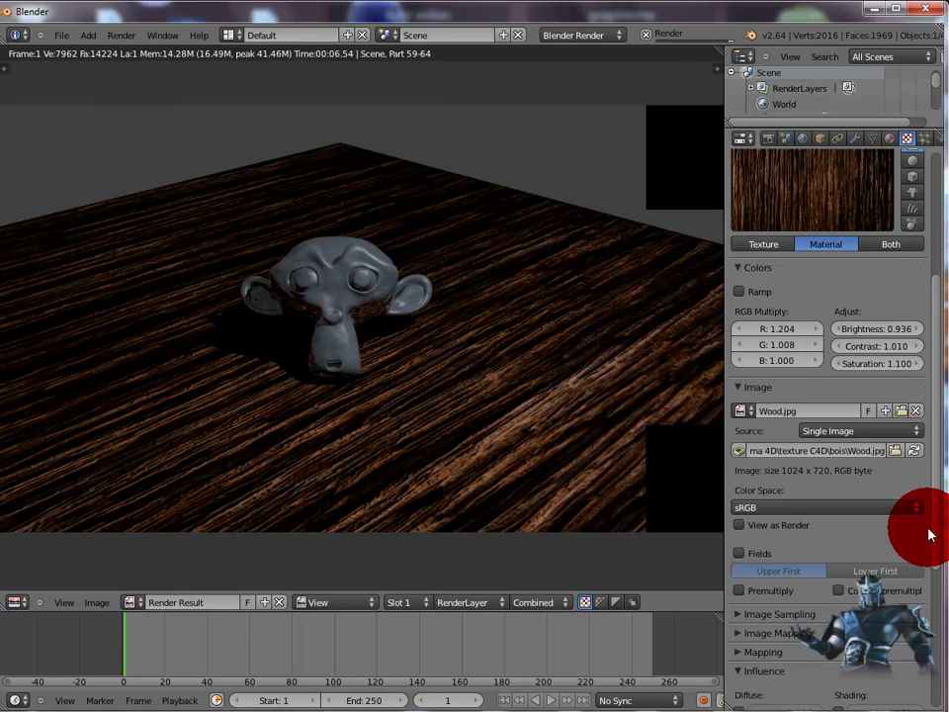
# - Set the wood texture's Normal influence to -5.000 and enable its Warp influence, rendering the scene after each change
pyautogui.scroll(-5, 931, 571)
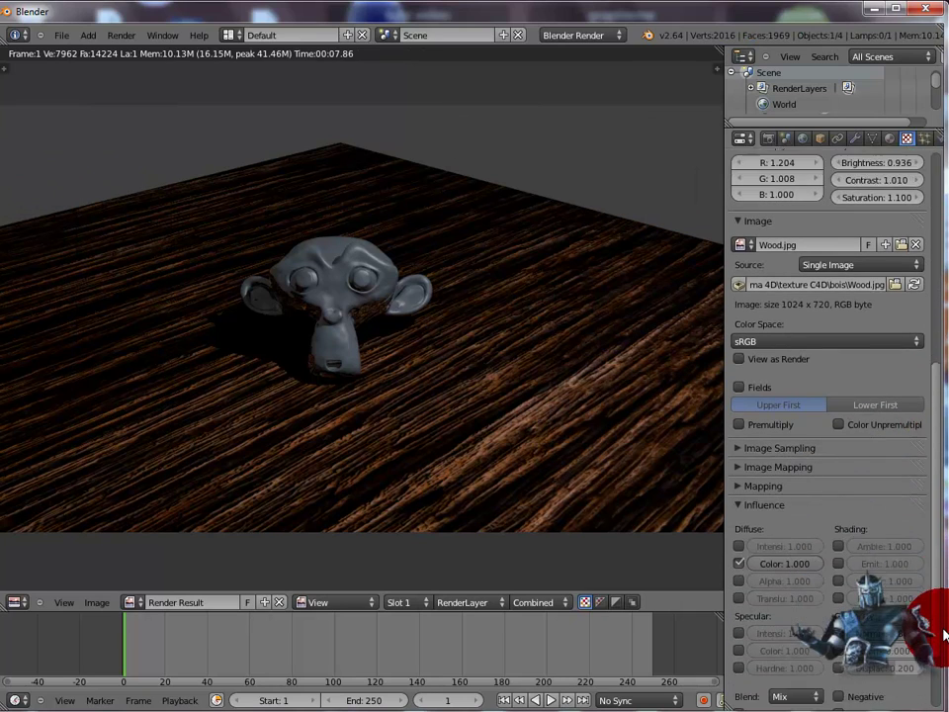
pyautogui.scroll(-1, 944, 644)
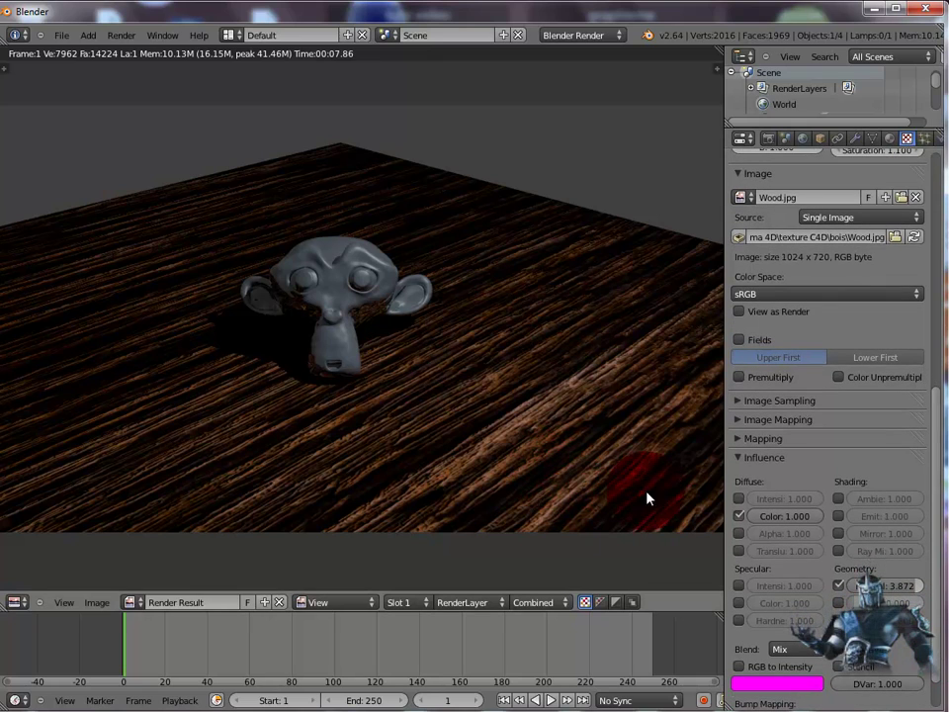
pyautogui.moveTo(909, 590); pyautogui.dragTo(842, 591)
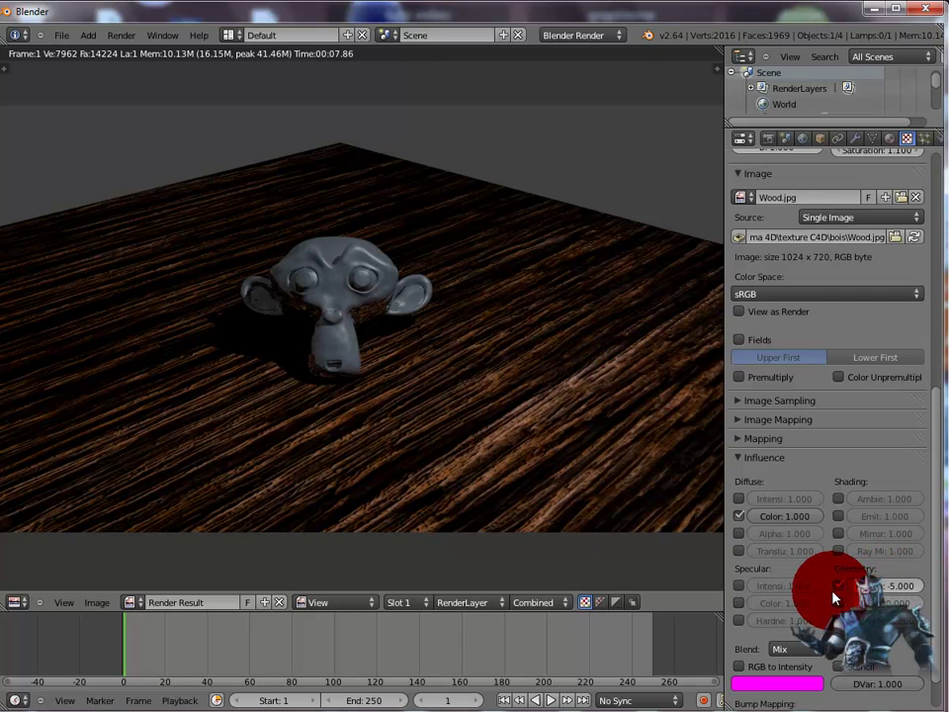
pyautogui.press('F12')
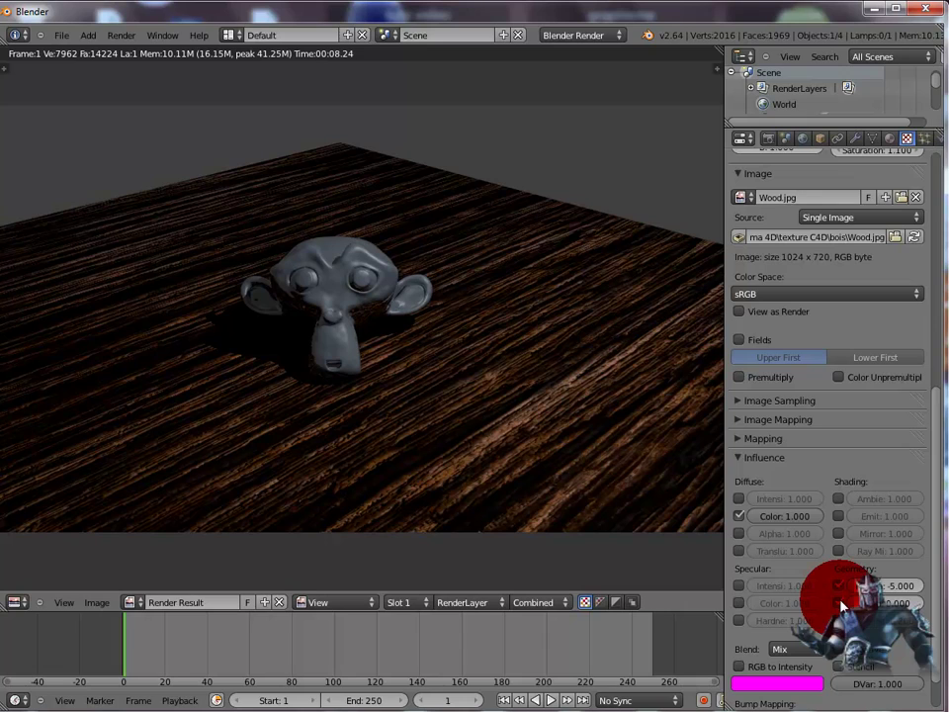
pyautogui.press('F12')
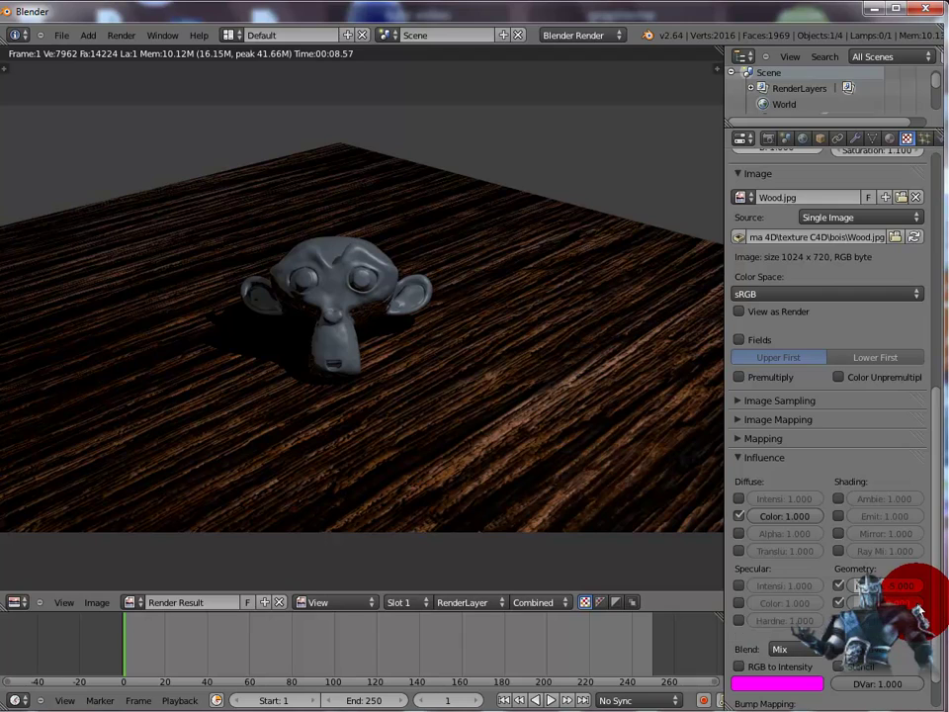
# - Set the wood texture's Warp influence to 0.489 and render, including a trial render with its Displace influence enabled
pyautogui.moveTo(921, 609); pyautogui.dragTo(945, 614)
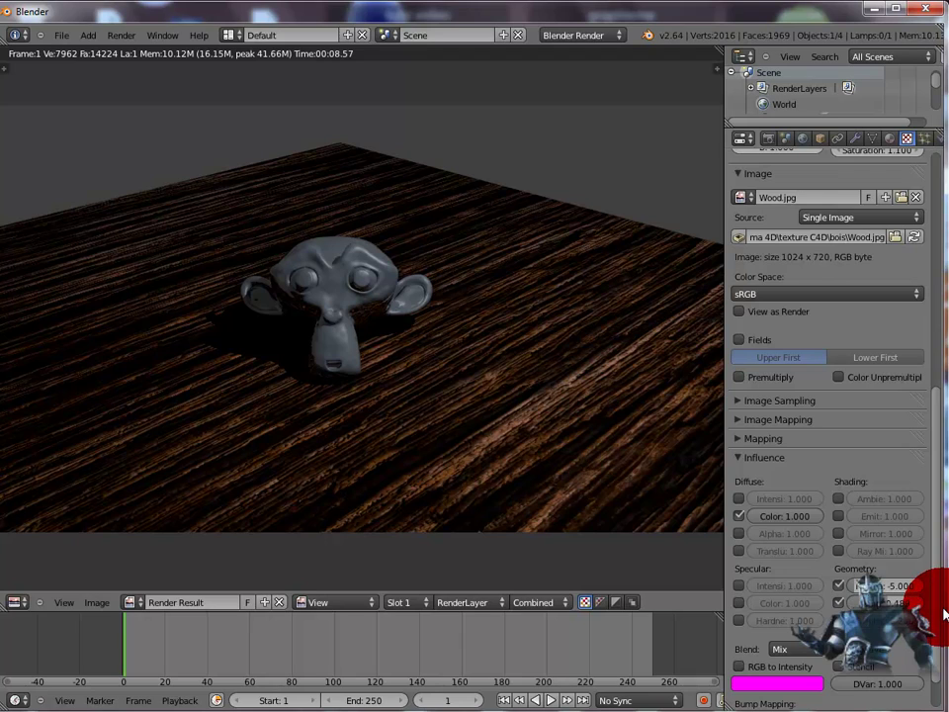
pyautogui.press('F12')
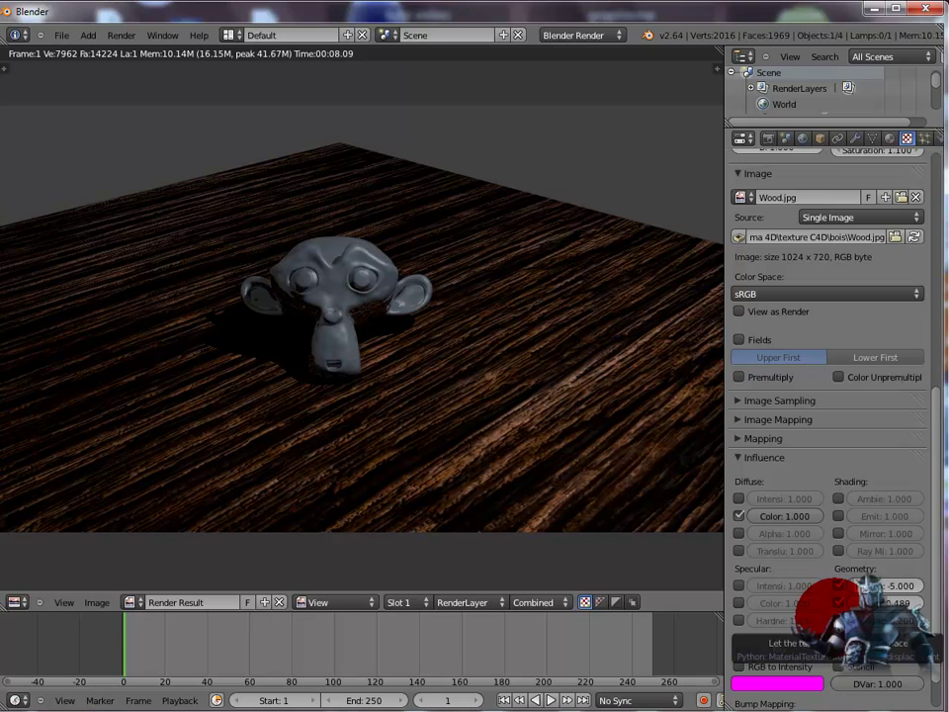
pyautogui.press('F12')
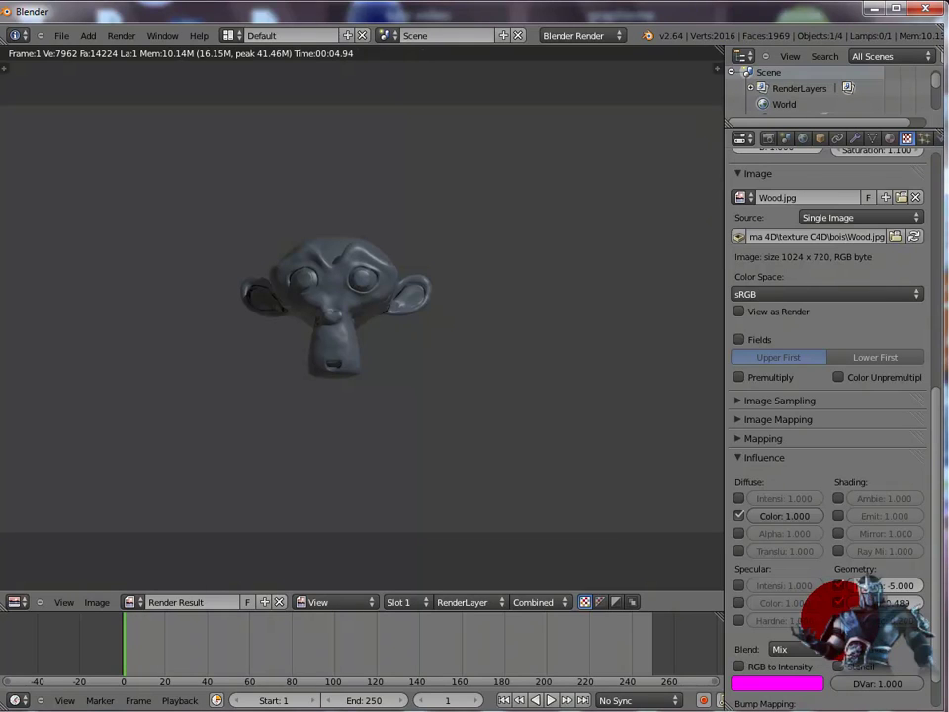
pyautogui.press('F12')
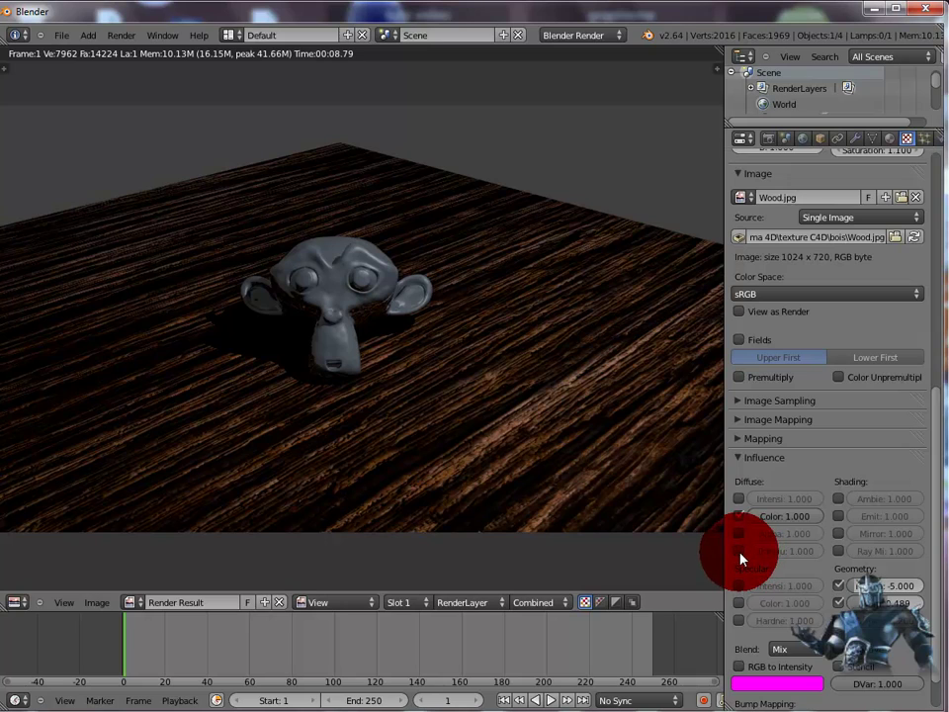
# - Enable the wood texture's Ambient shading influence at 1.000, render the scene and review the texture's settings
pyautogui.click(838, 499)
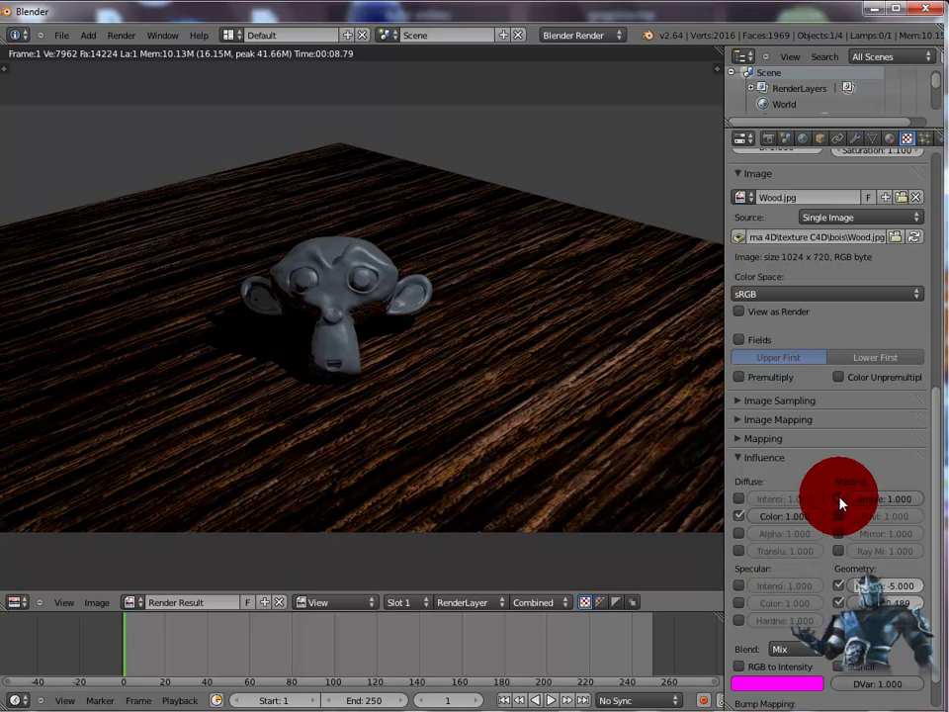
pyautogui.press('F12')
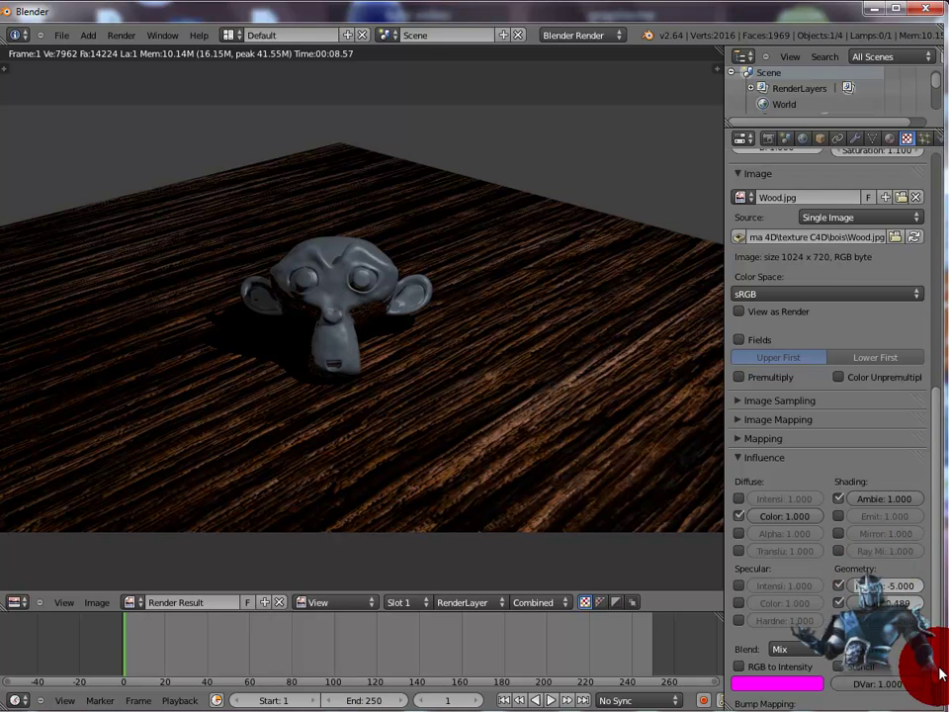
pyautogui.scroll(-2, 939, 673)
pyautogui.scroll(8, 933, 692)
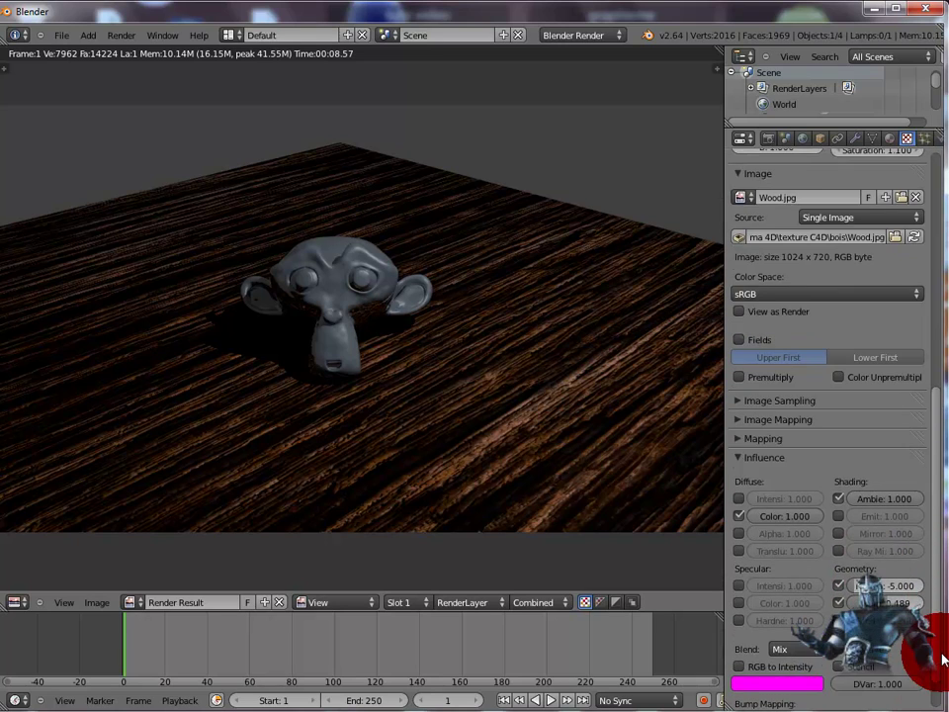
pyautogui.scroll(9, 936, 593)
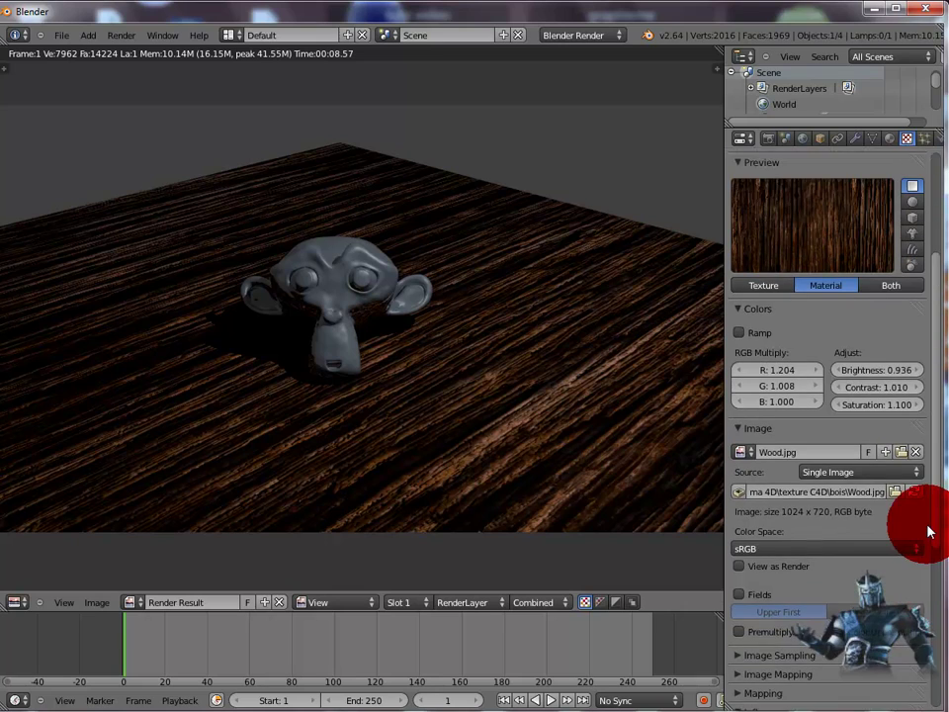
pyautogui.scroll(3, 926, 464)
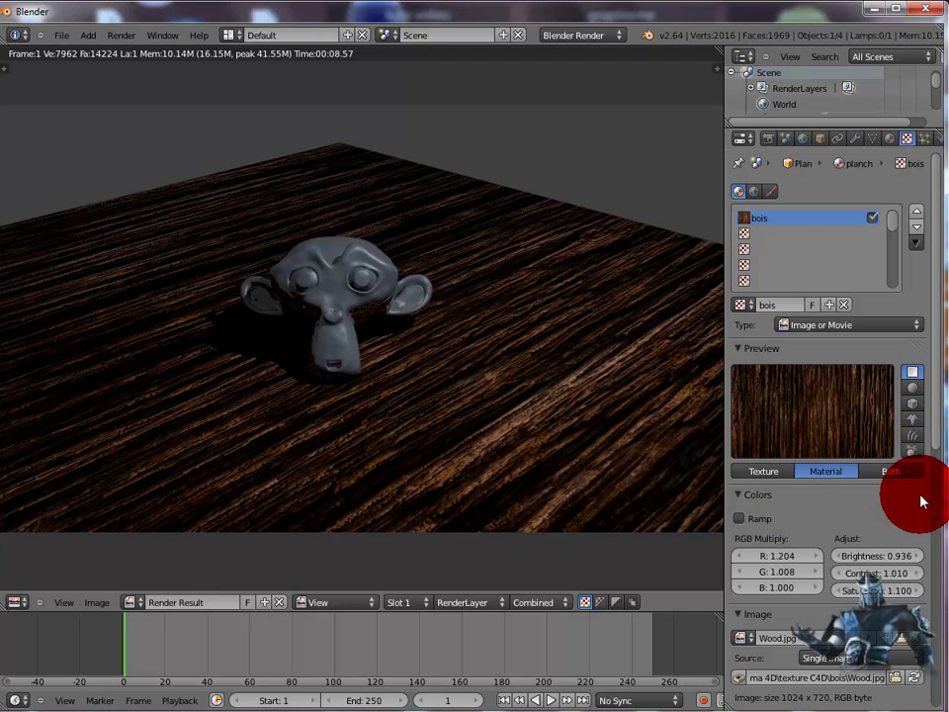
pyautogui.scroll(-3, 934, 460)
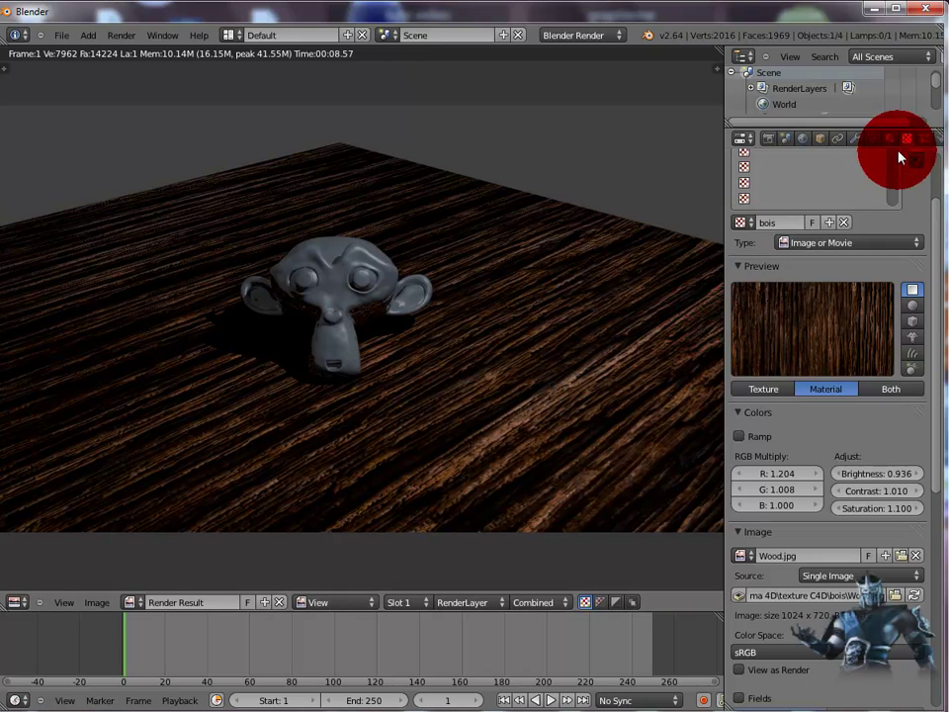
# - Add a new Clouds texture in the slot below bois and disable its diffuse Color influence
pyautogui.scroll(2, 928, 213)
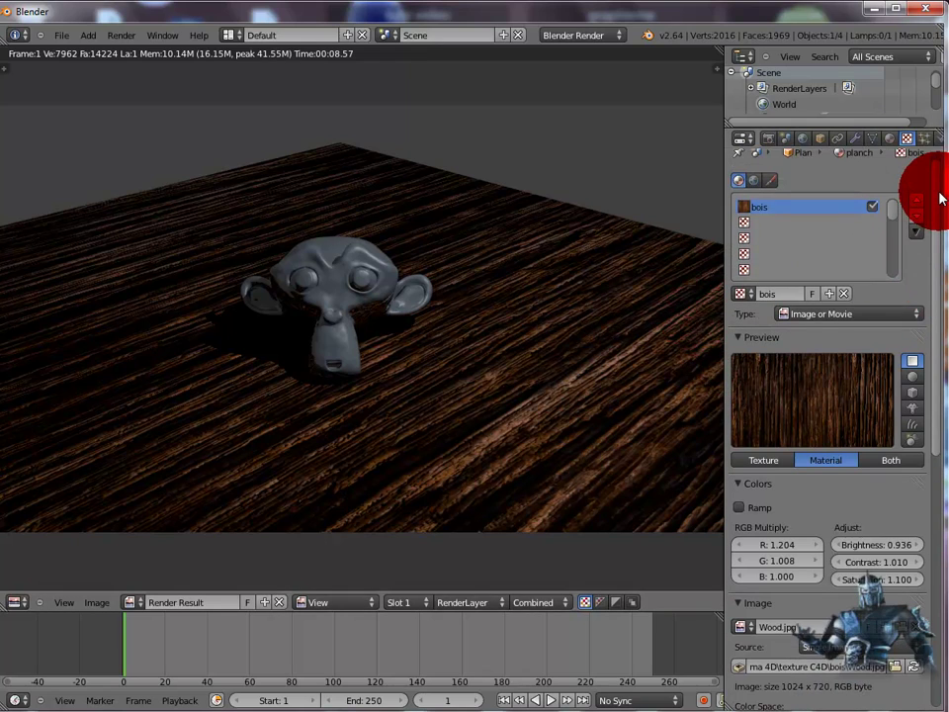
pyautogui.click(743, 229)
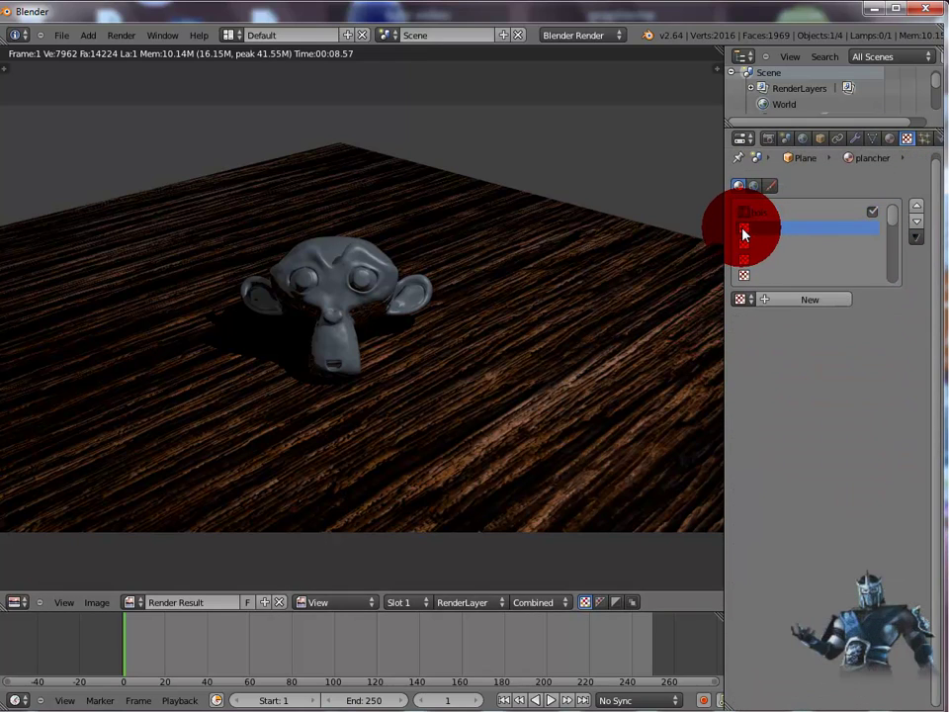
pyautogui.click(796, 299)
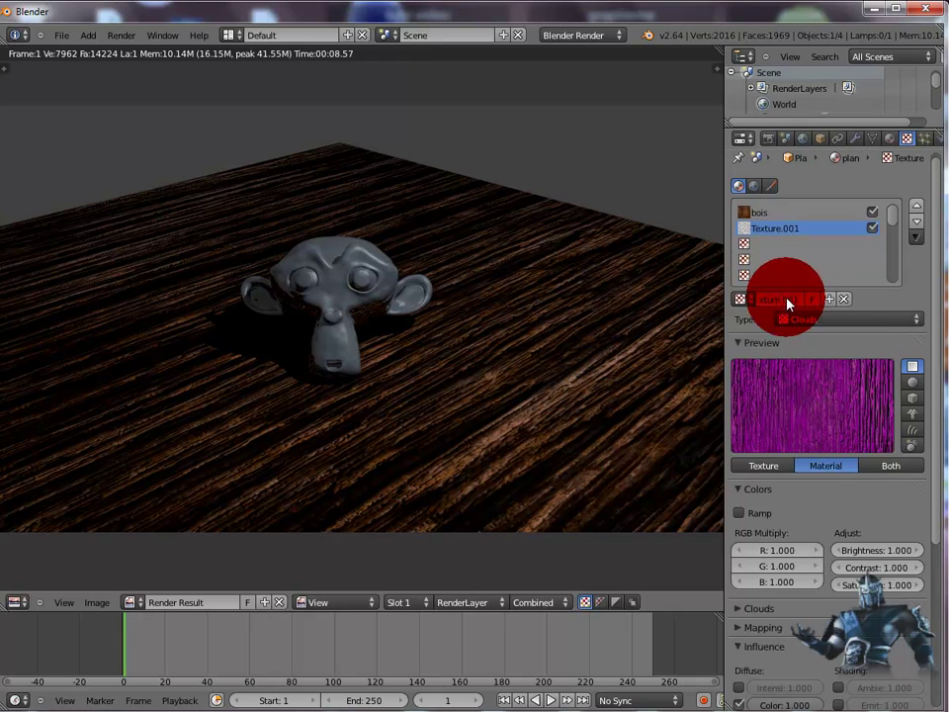
pyautogui.scroll(-5, 915, 567)
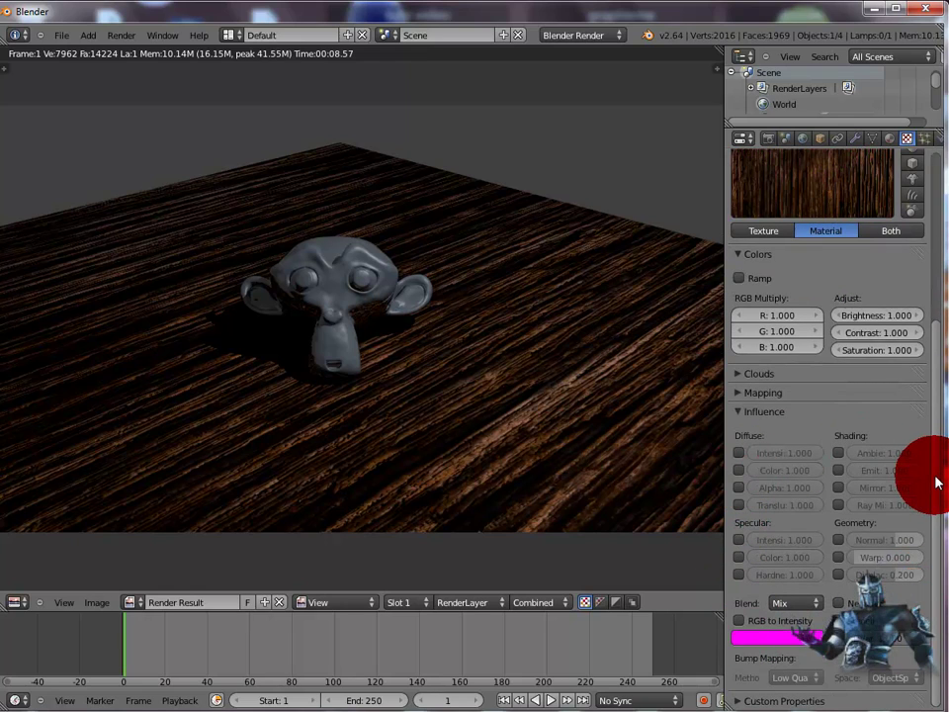
# - Change the plancher material's diffuse color to light green with R 0.395, G 0.800 and B 0.346
pyautogui.scroll(6, 921, 364)
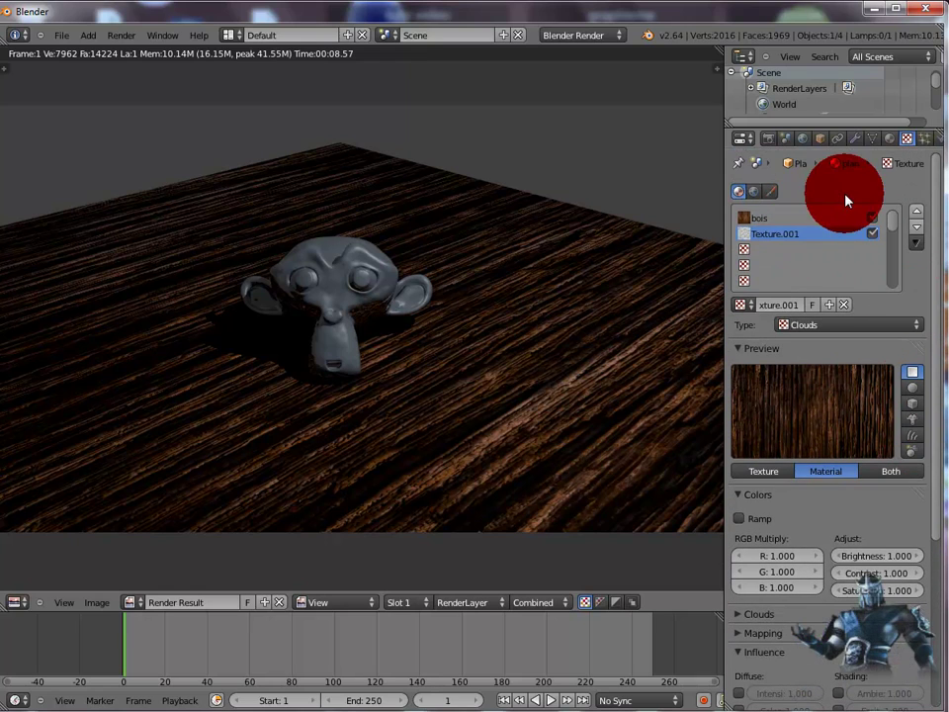
pyautogui.click(888, 141)
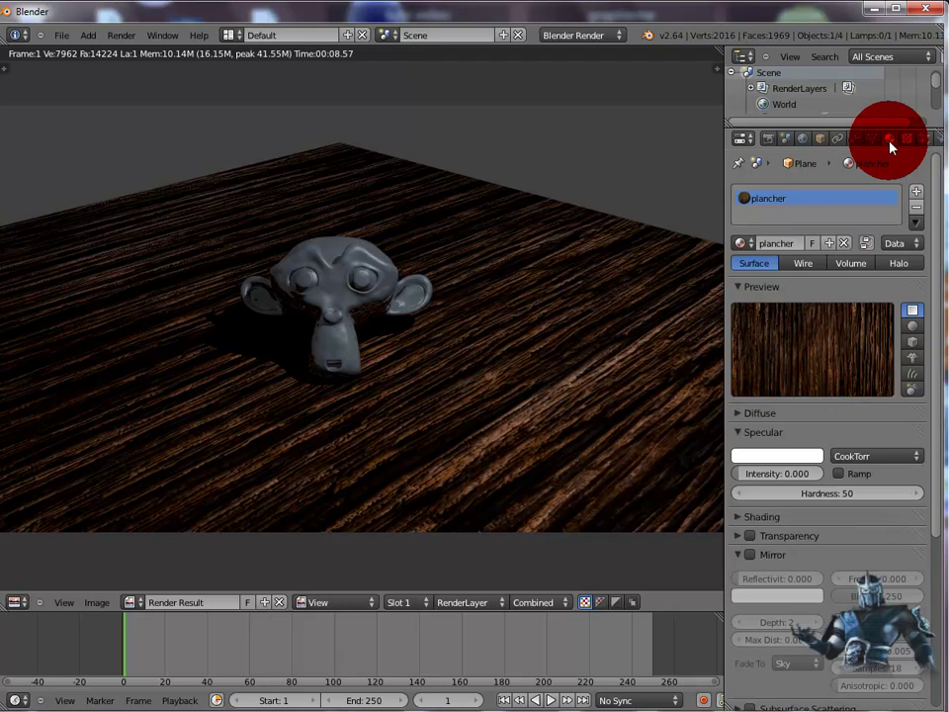
pyautogui.click(758, 457)
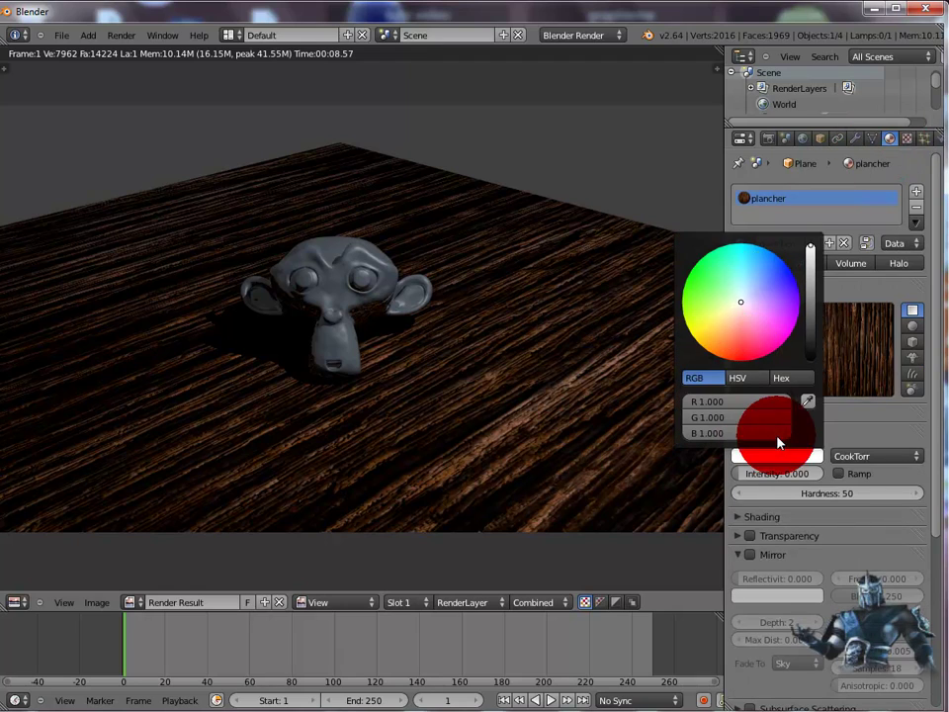
pyautogui.click(743, 413)
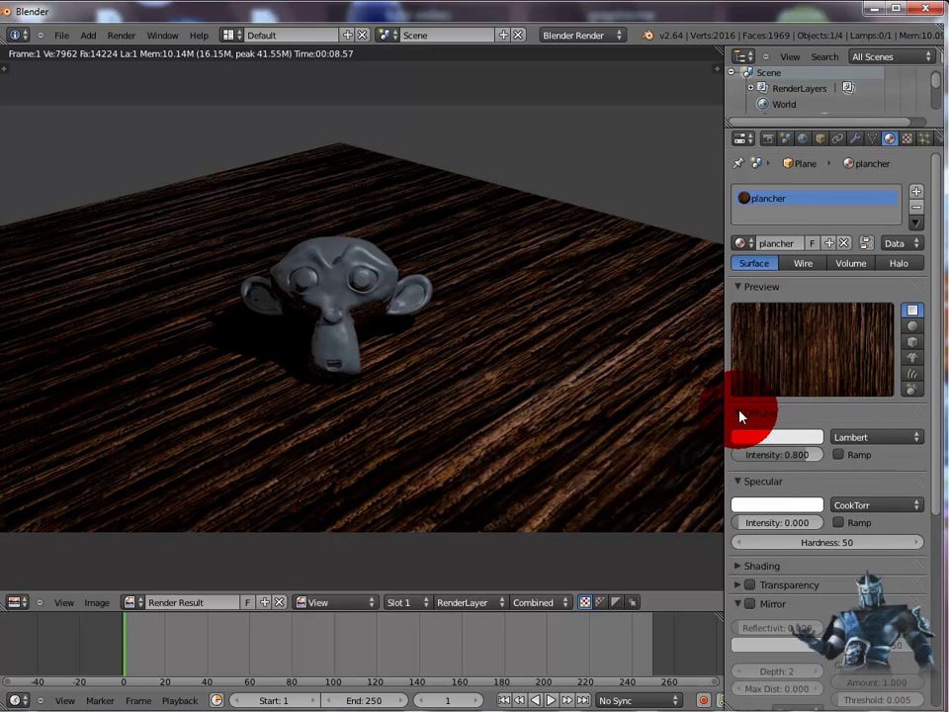
pyautogui.click(761, 441)
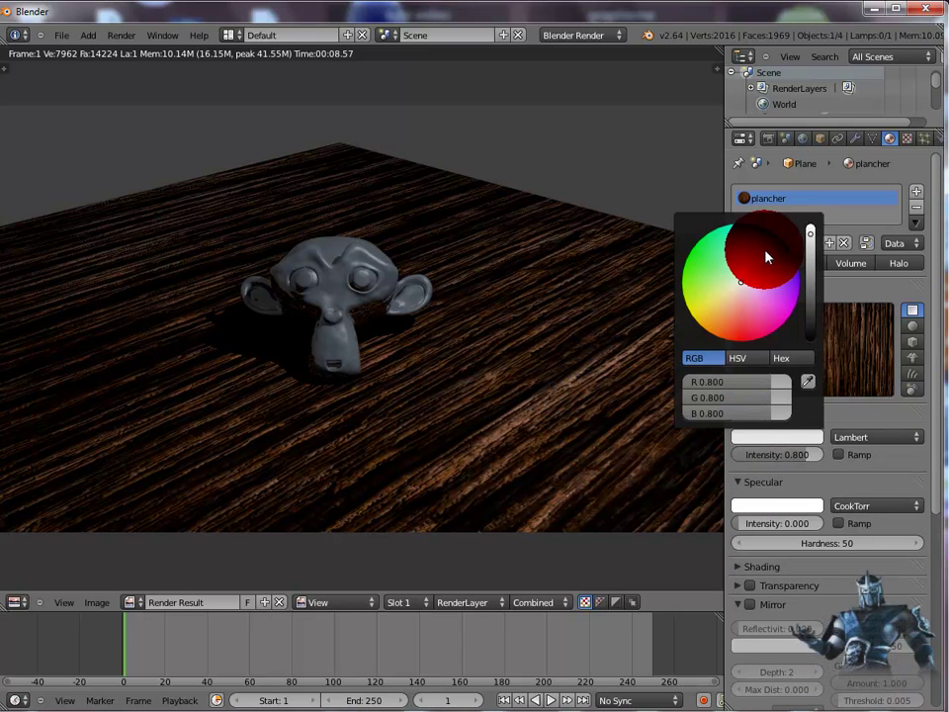
pyautogui.moveTo(766, 257)
pyautogui.mouseDown()
pyautogui.moveTo(728, 276)
pyautogui.moveTo(712, 269)
pyautogui.mouseUp()
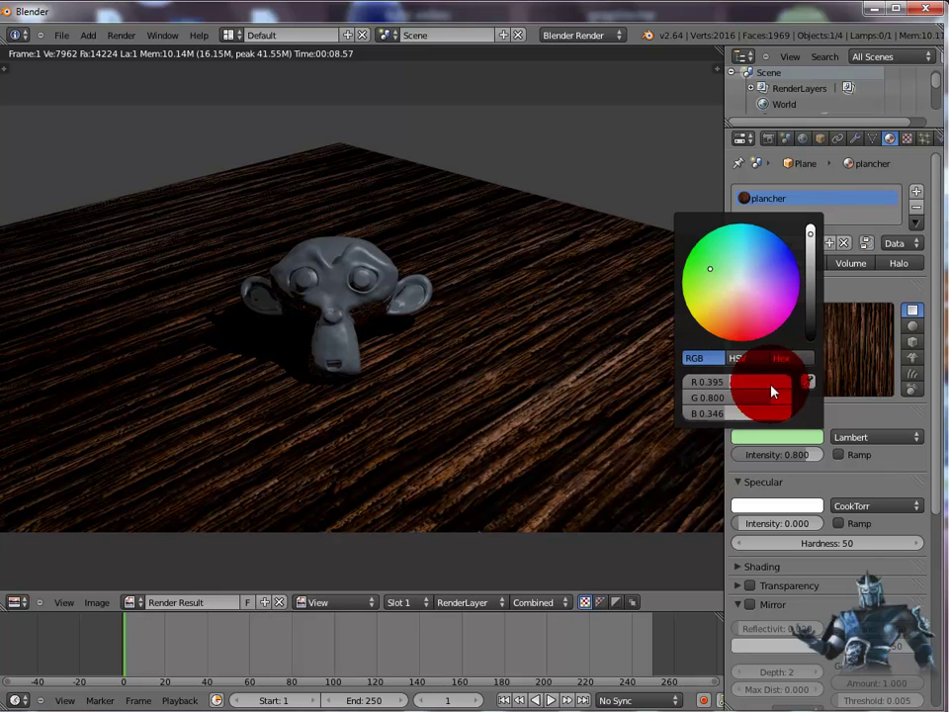
pyautogui.click(862, 411)
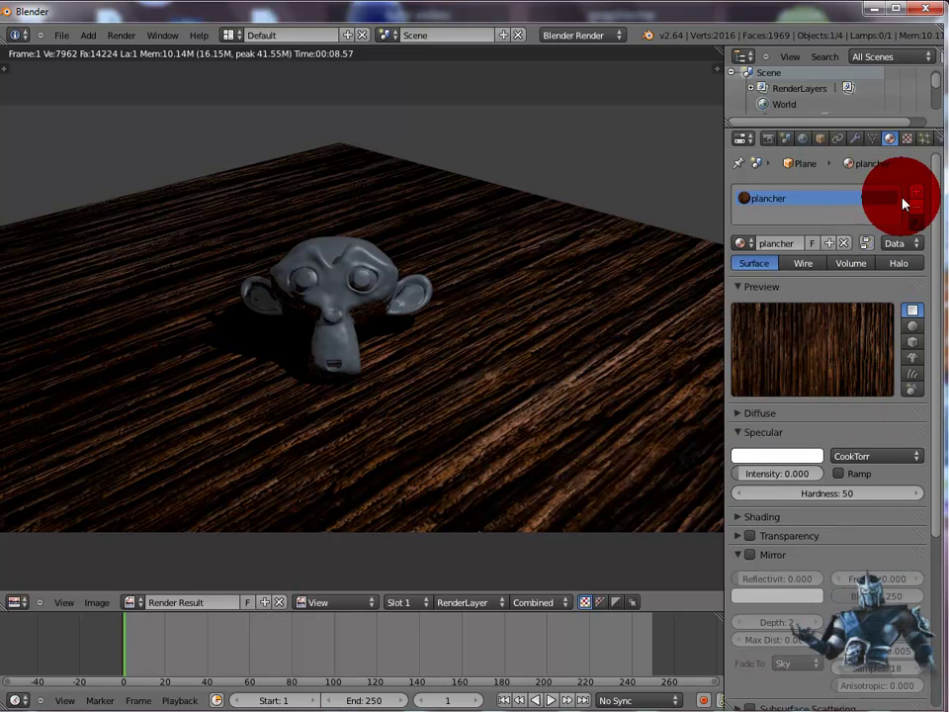
# - Enable the Clouds texture's diffuse Color influence, change its color to pale yellow-green and render the scene
pyautogui.click(909, 139)
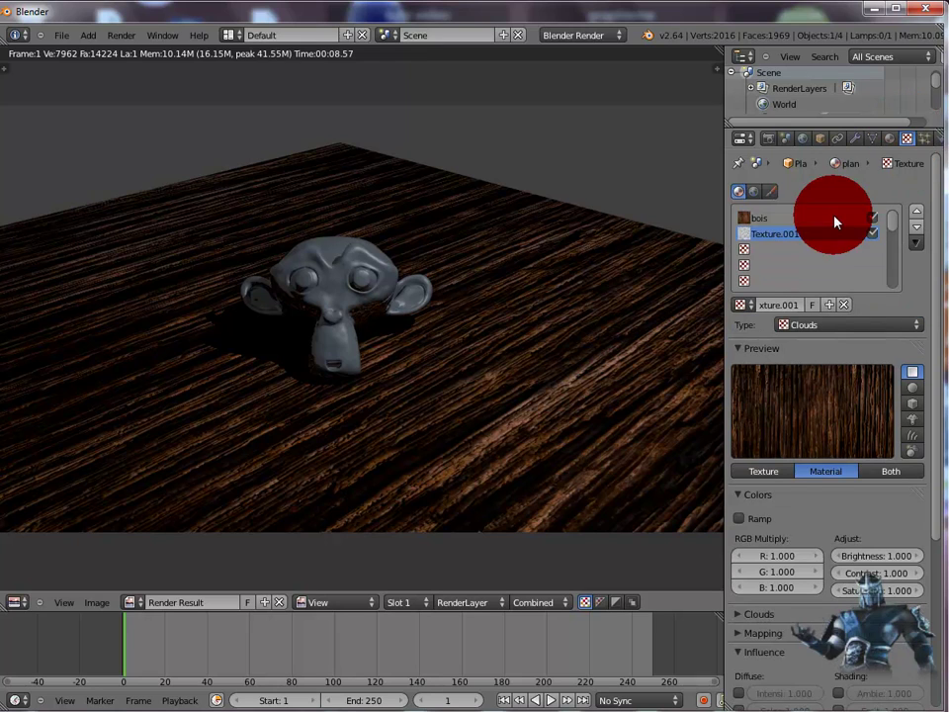
pyautogui.scroll(-6, 775, 524)
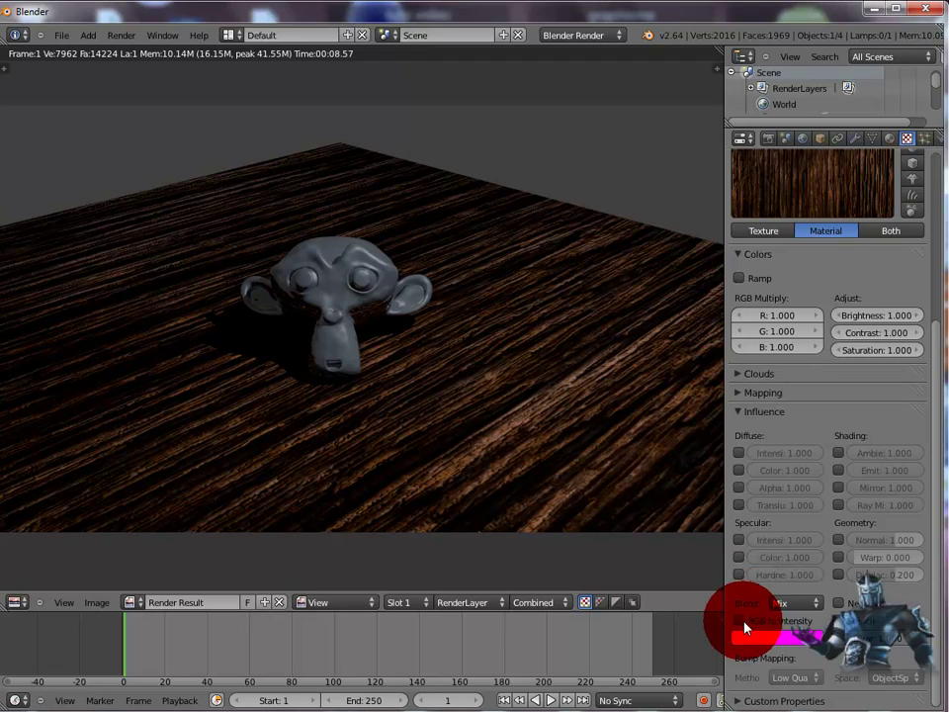
pyautogui.click(738, 470)
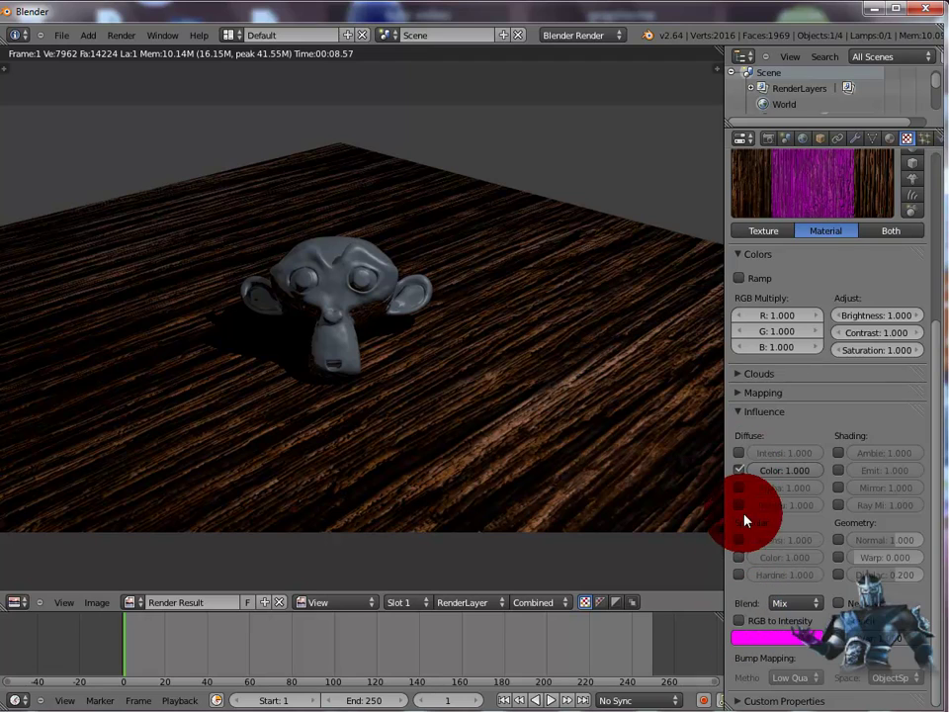
pyautogui.click(763, 637)
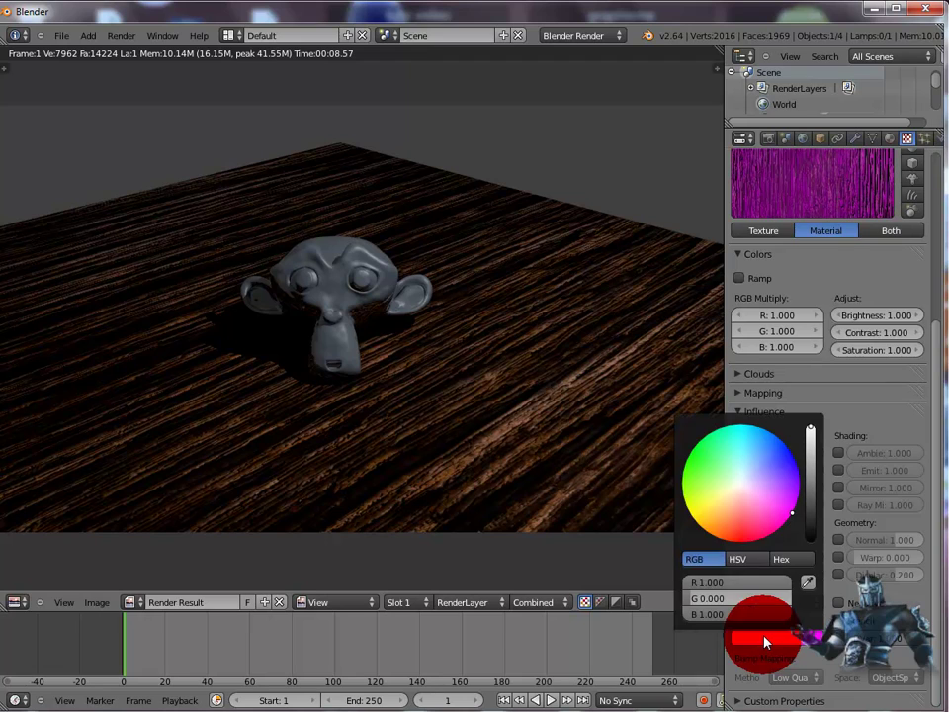
pyautogui.click(713, 464)
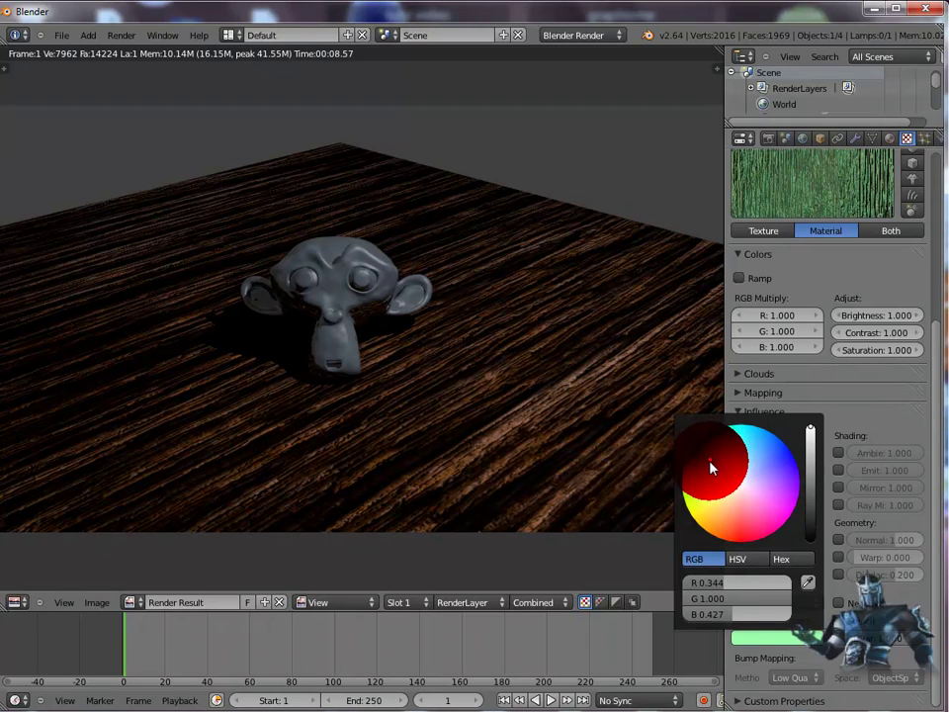
pyautogui.click(714, 466)
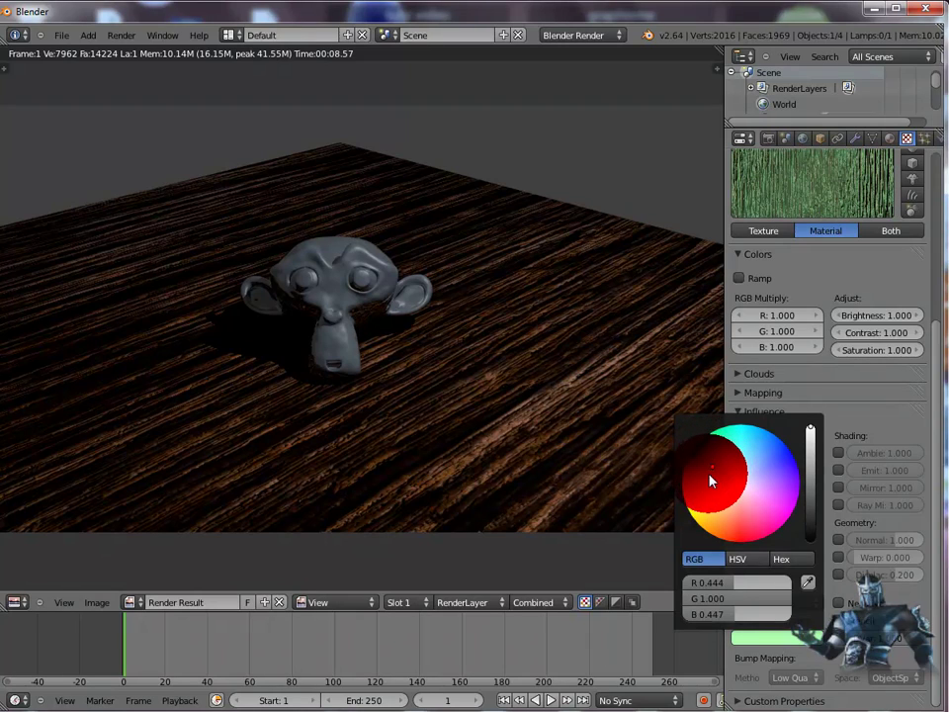
pyautogui.click(710, 480)
pyautogui.moveTo(709, 480); pyautogui.dragTo(747, 506)
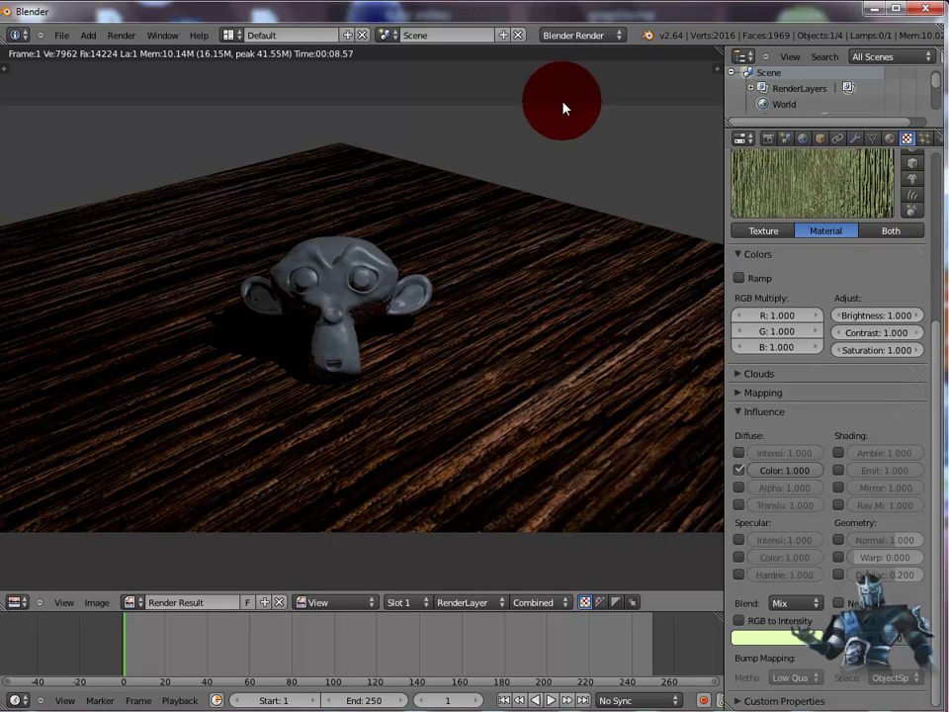
pyautogui.press('F12')
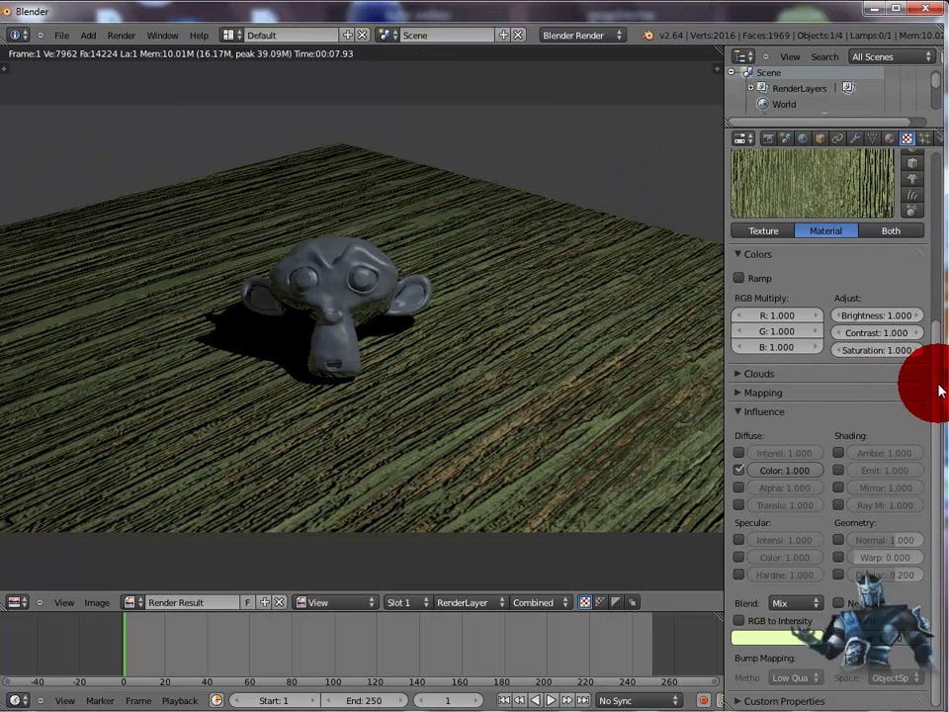
# - Disable the bois texture on the plancher material and render with only the Clouds texture active
pyautogui.scroll(6, 939, 390)
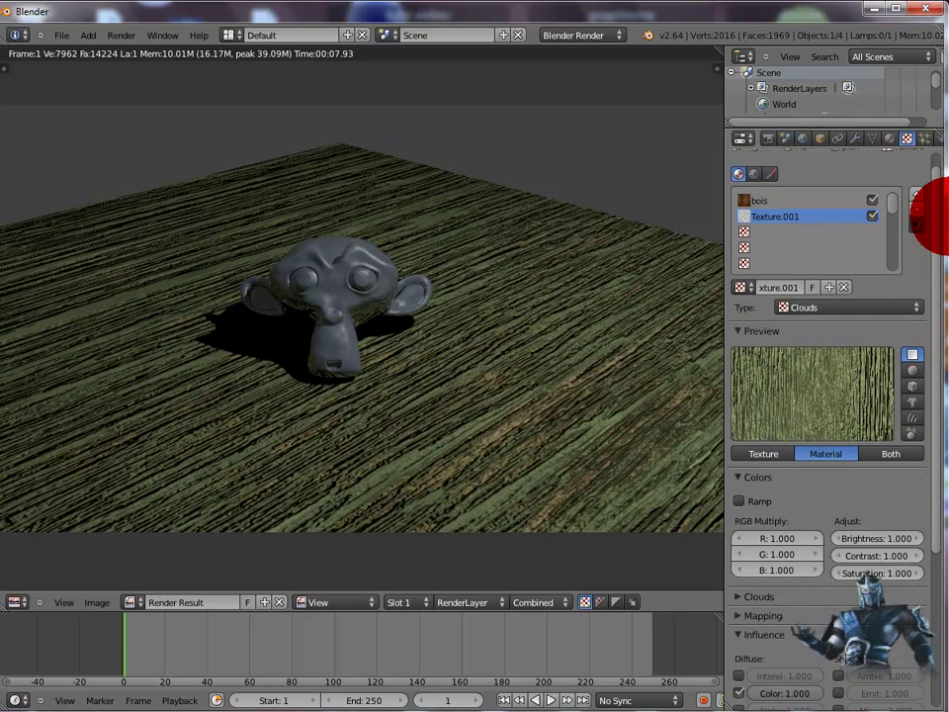
pyautogui.scroll(1, 936, 212)
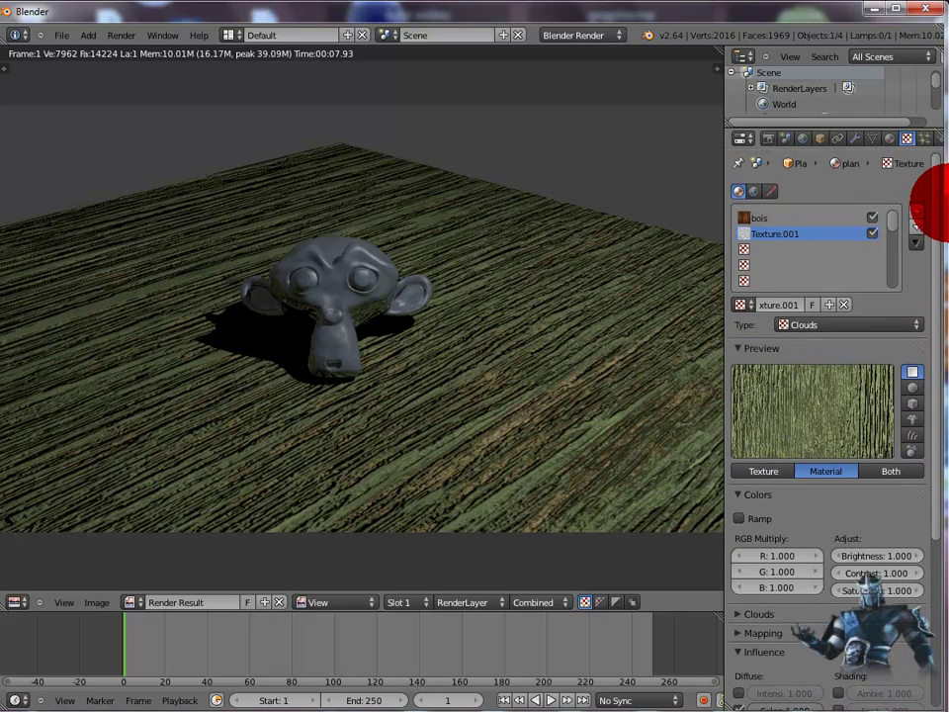
pyautogui.click(871, 217)
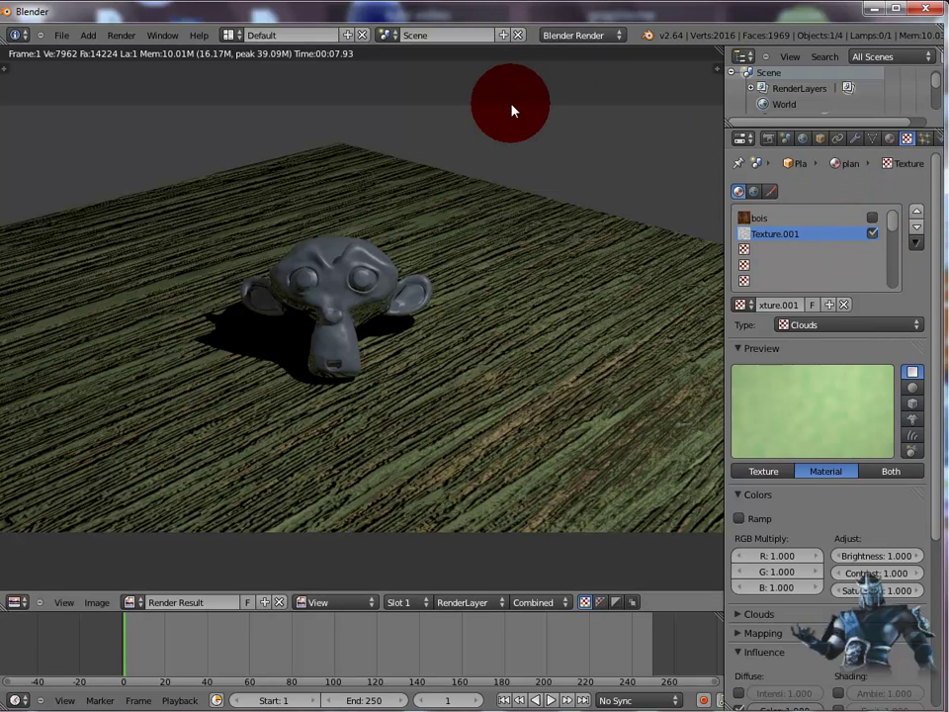
pyautogui.press('F12')
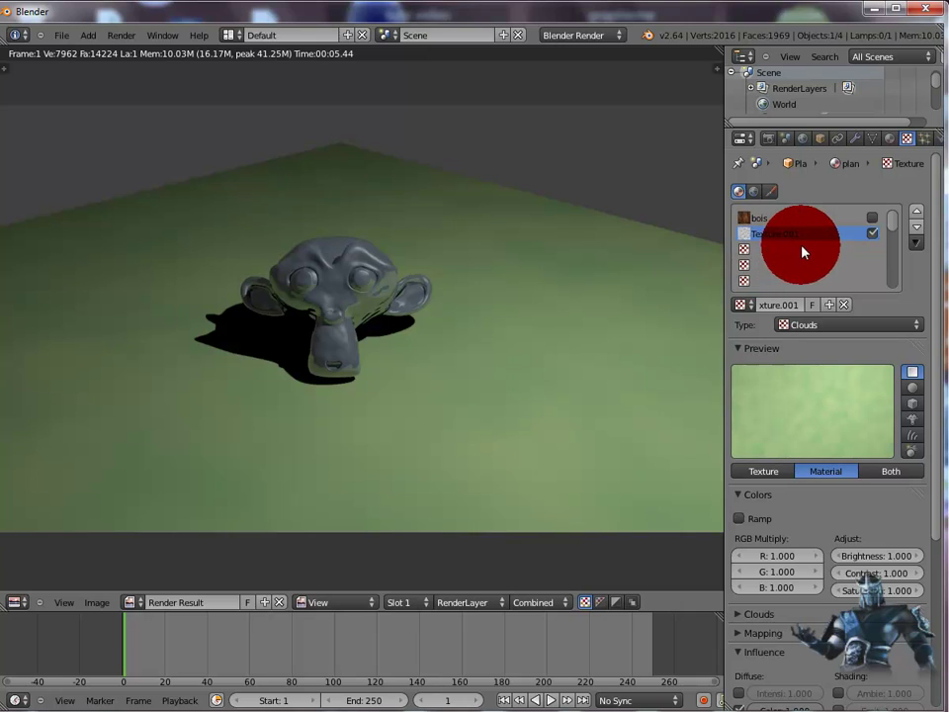
# - Disable the Clouds texture on the plancher material and add a new Image or Movie texture in the empty slot below it
pyautogui.click(870, 218)
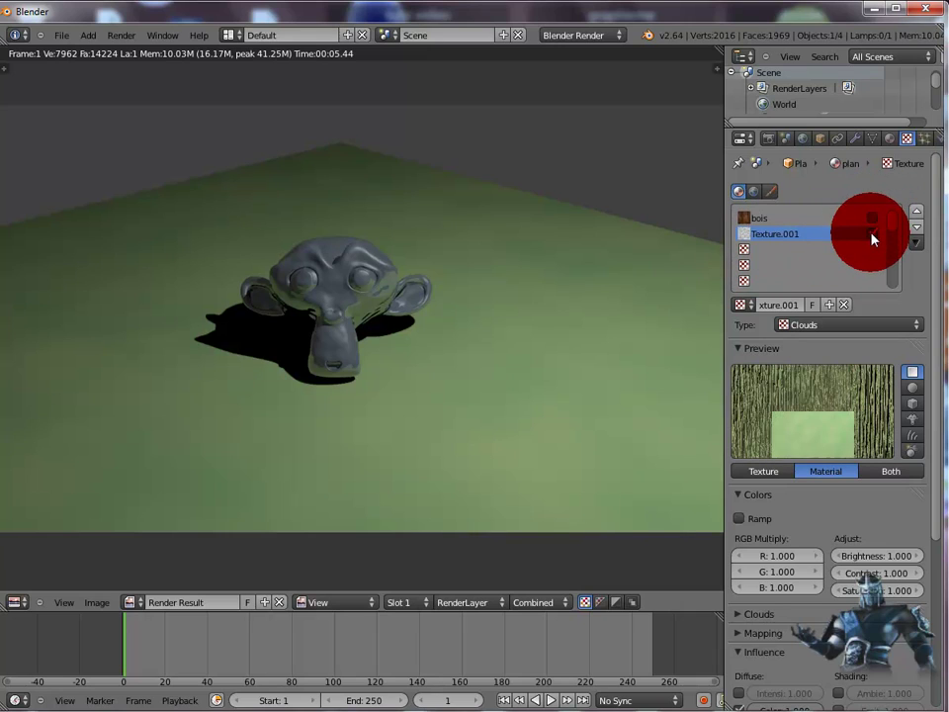
pyautogui.click(872, 235)
pyautogui.click(744, 253)
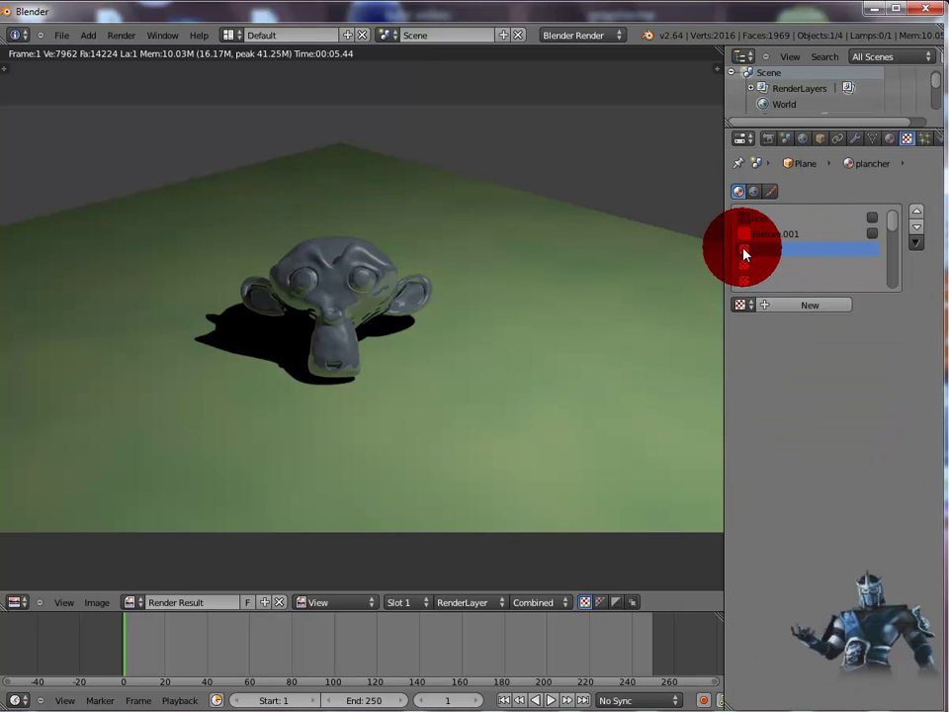
pyautogui.click(812, 306)
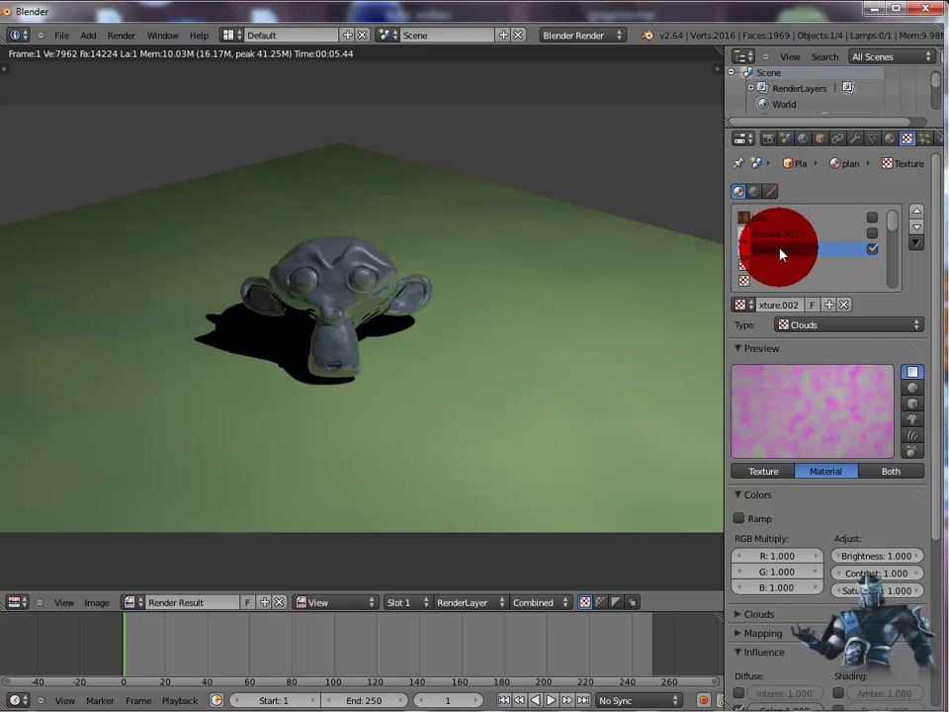
pyautogui.click(812, 325)
pyautogui.click(828, 431)
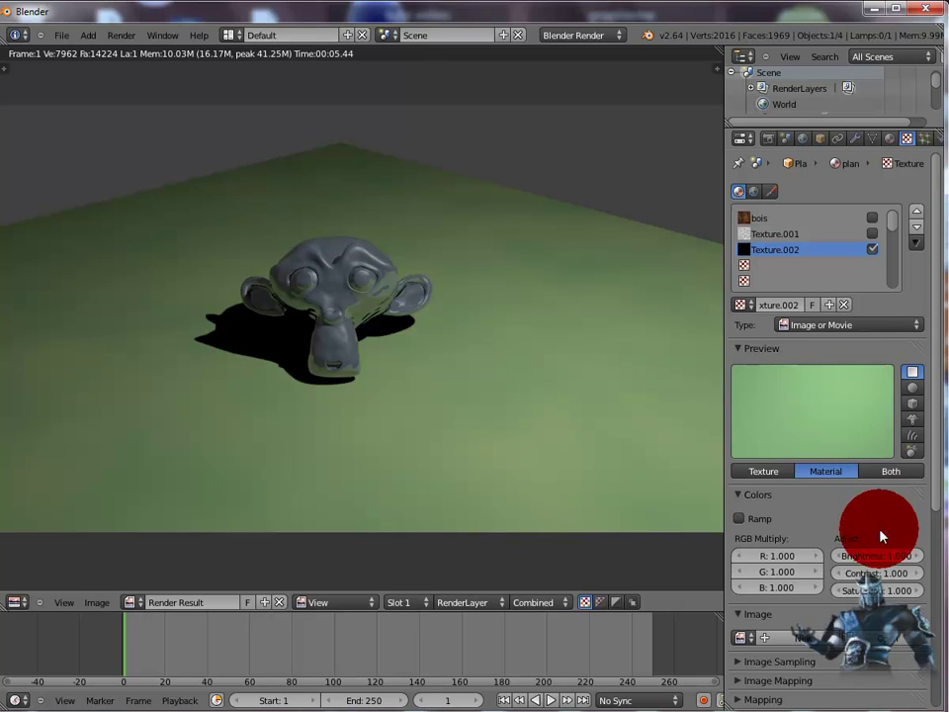
# - Load juw9p3.png from D:\dossier graphisme\cinema 4D\texture C4D\eau into the new image texture and render the scene
pyautogui.click(870, 637)
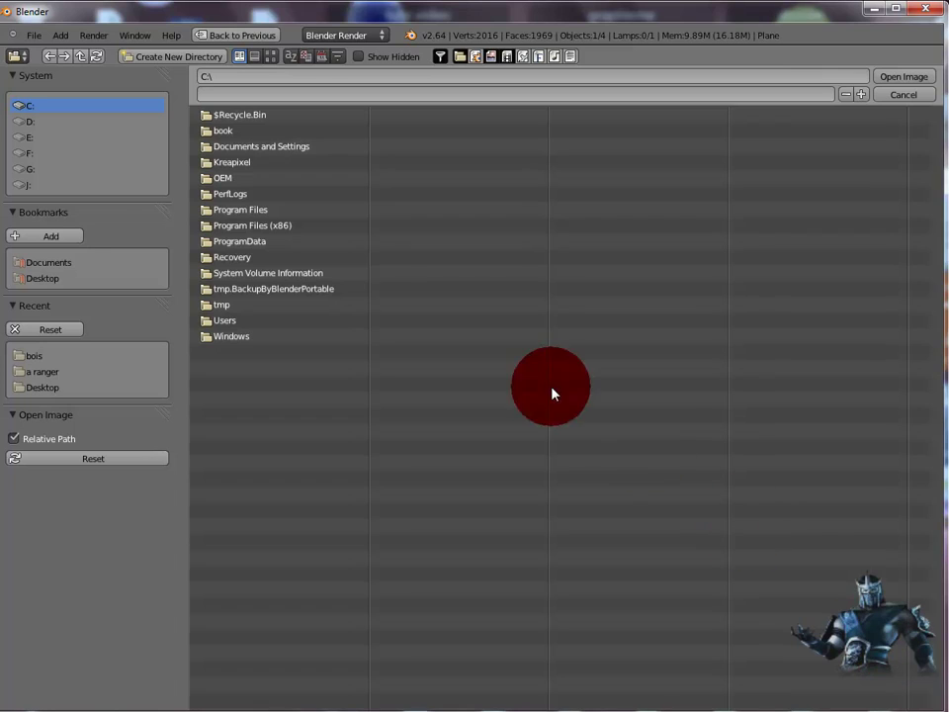
pyautogui.click(26, 122)
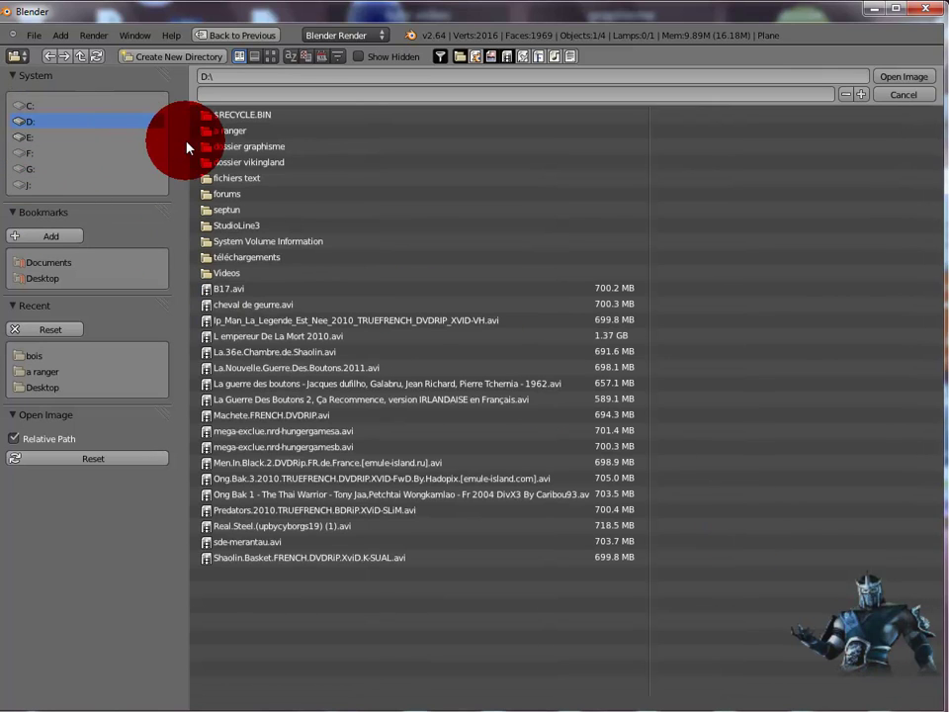
pyautogui.doubleClick(219, 147)
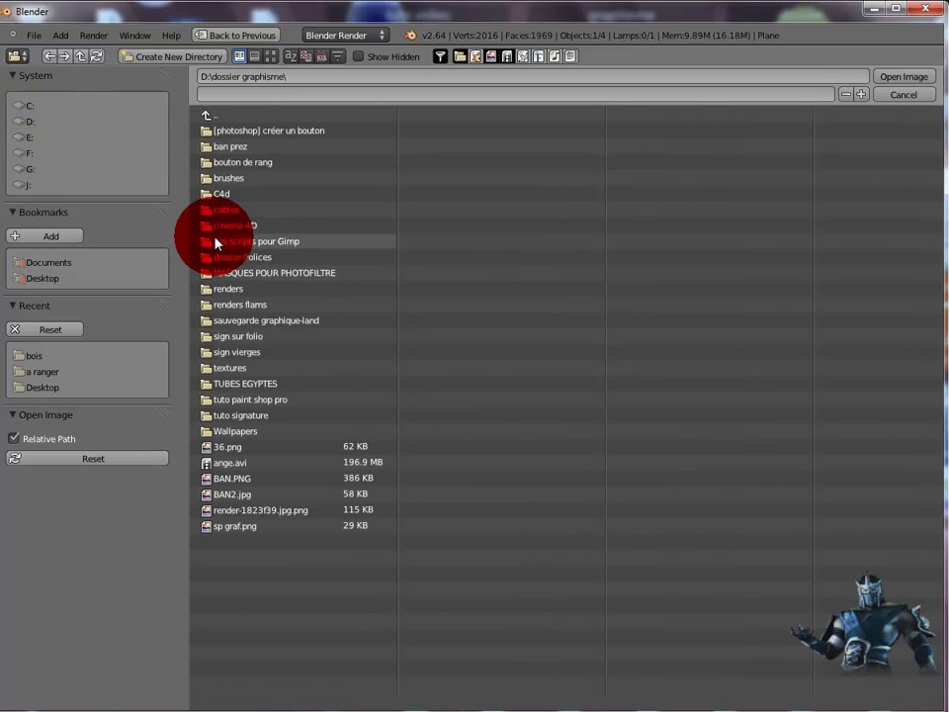
pyautogui.doubleClick(214, 226)
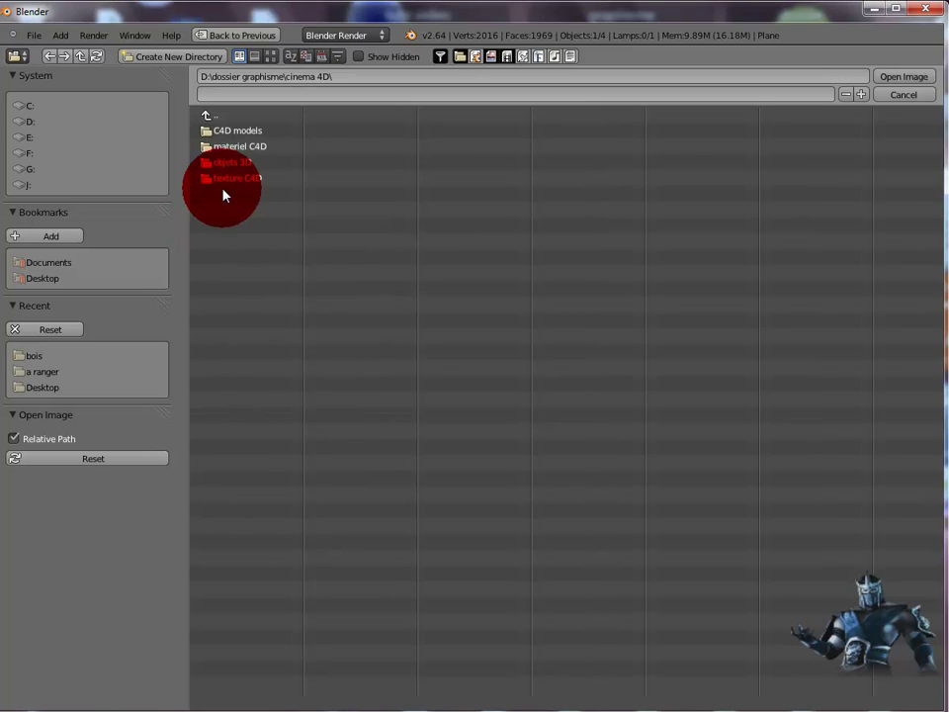
pyautogui.doubleClick(218, 178)
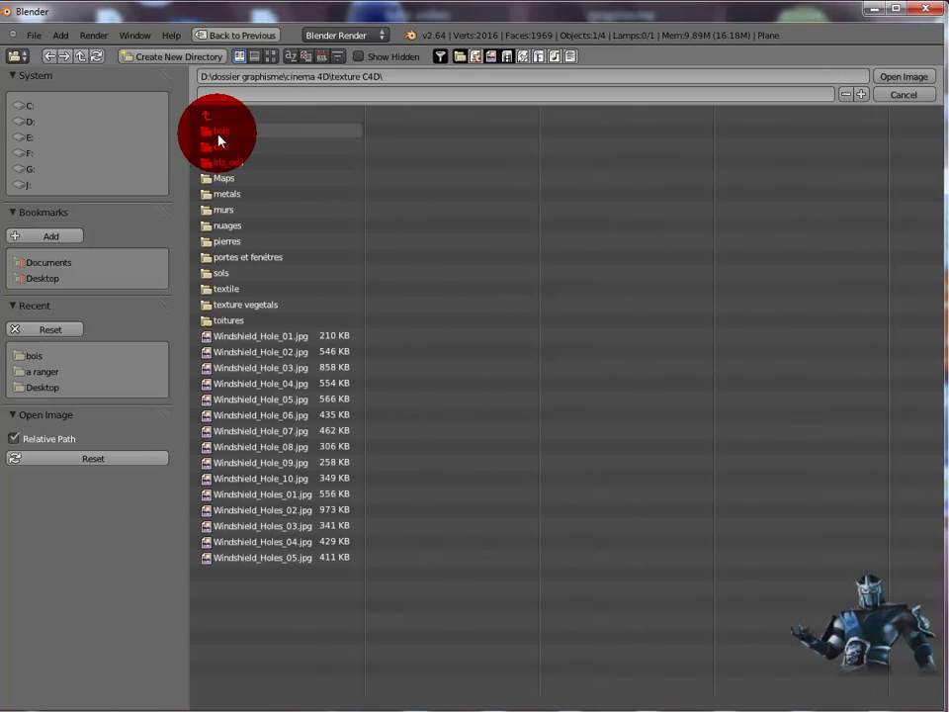
pyautogui.doubleClick(219, 150)
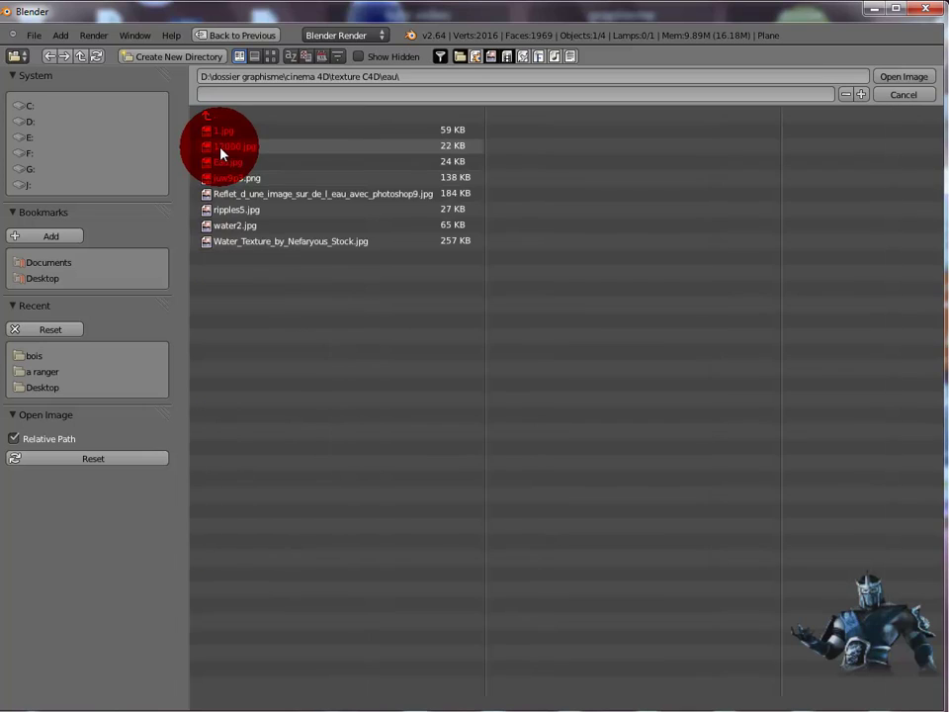
pyautogui.click(269, 57)
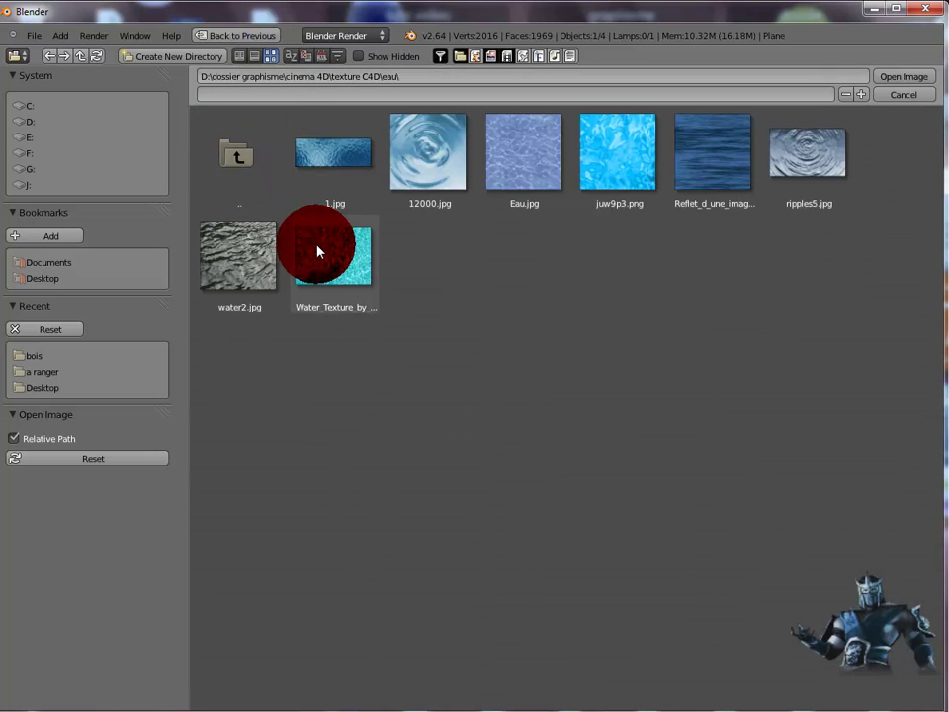
pyautogui.doubleClick(595, 169)
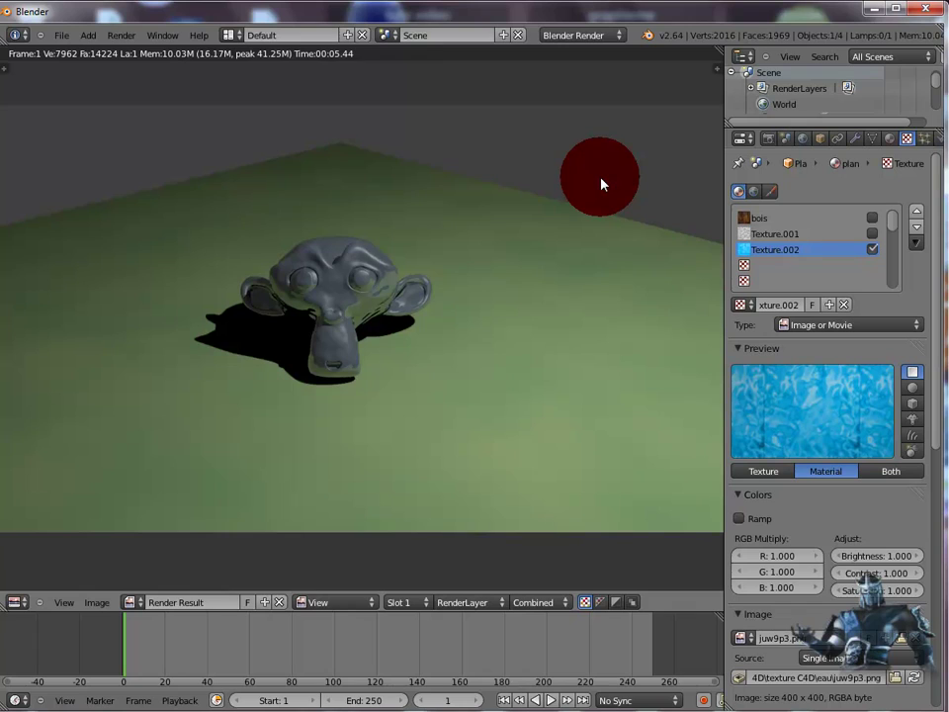
pyautogui.press('F12')
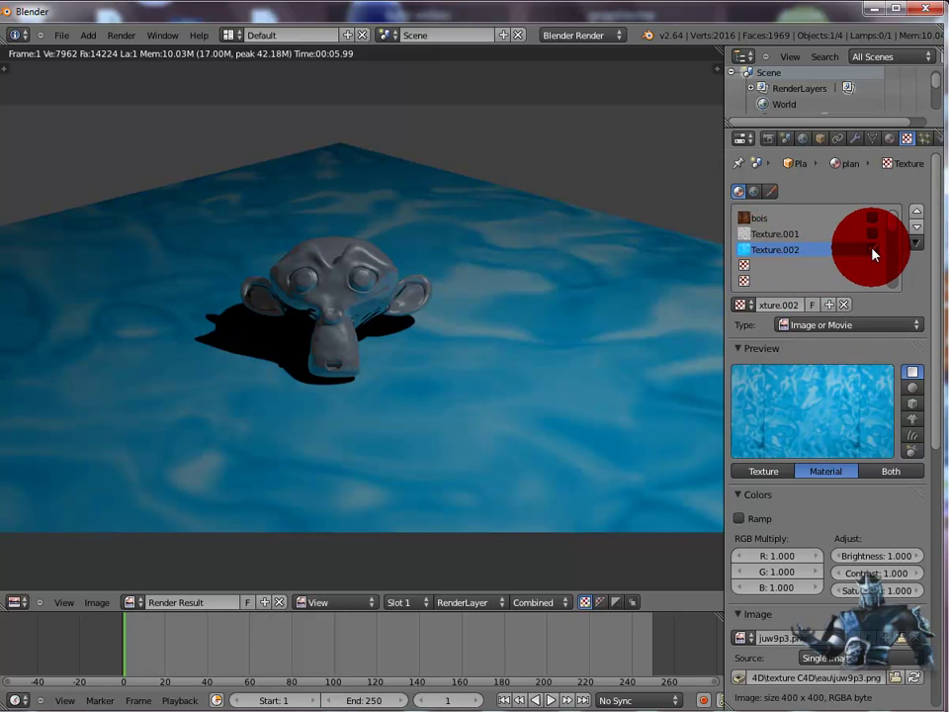
# - Enable the bois texture together with the water image texture, leaving Clouds disabled, and render the scene
pyautogui.scroll(-5, 885, 249)
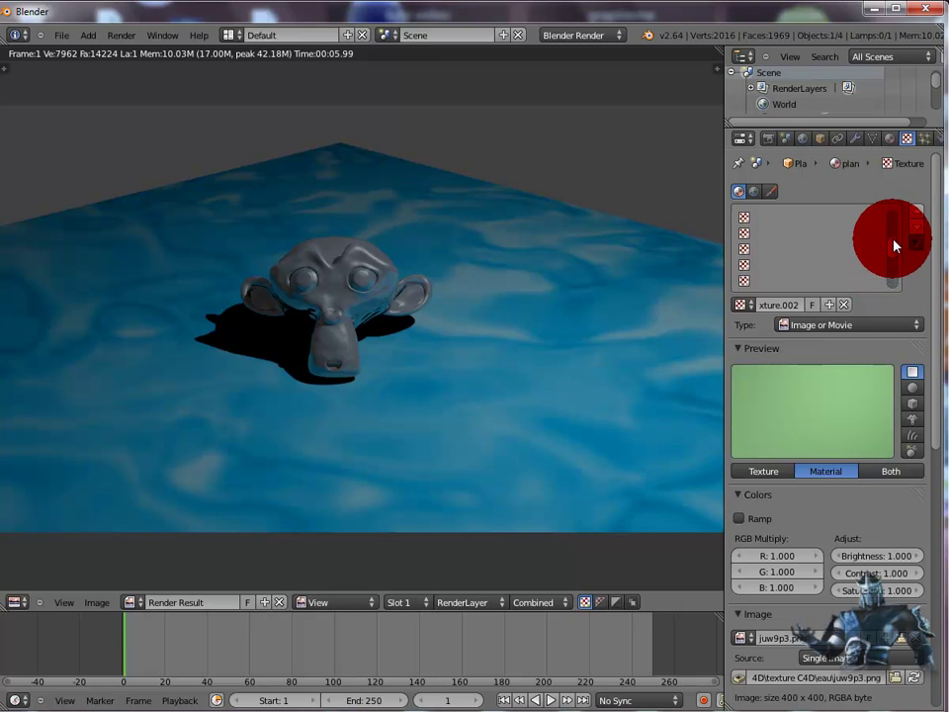
pyautogui.scroll(5, 895, 232)
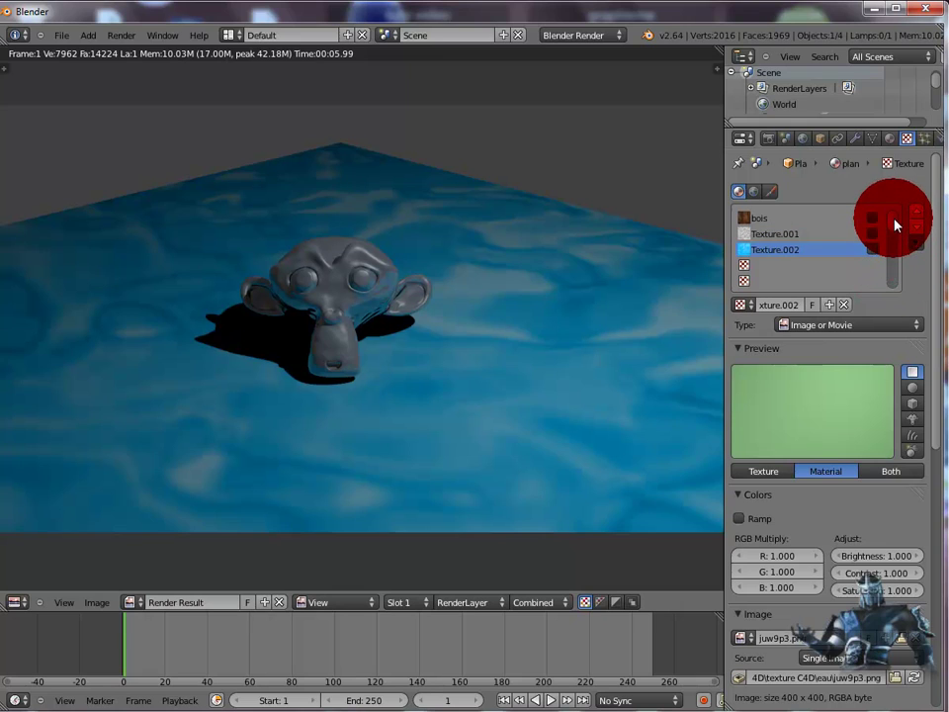
pyautogui.click(874, 219)
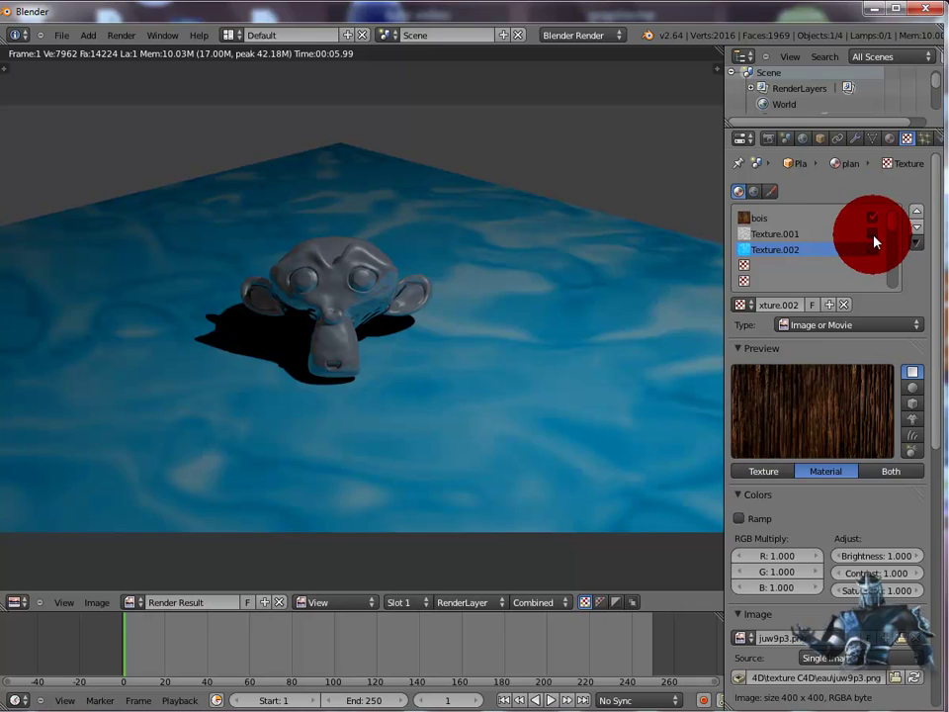
pyautogui.click(874, 250)
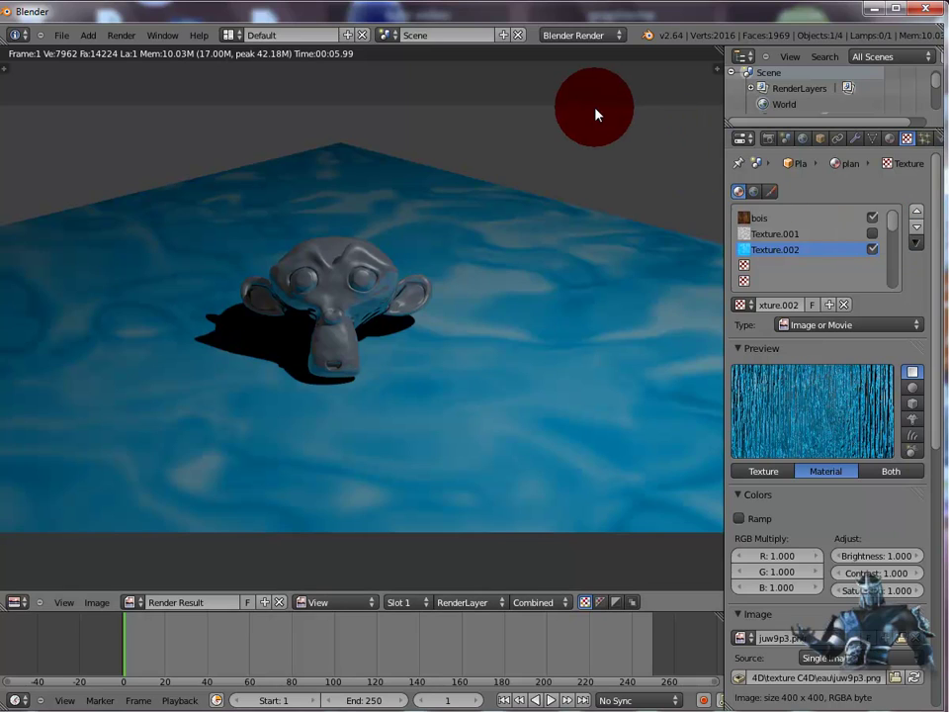
pyautogui.press('F12')
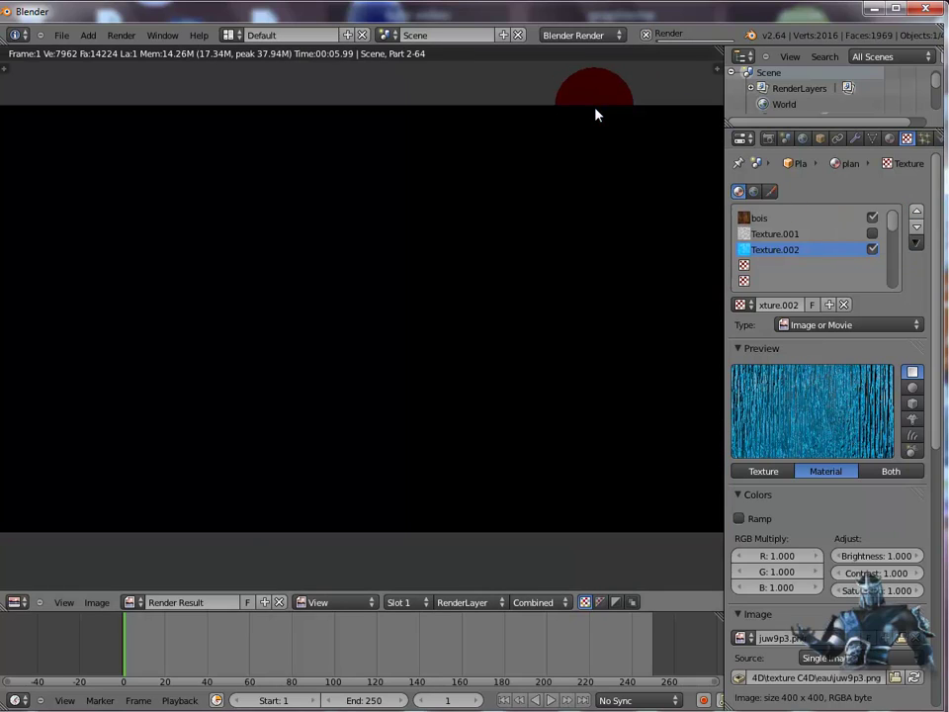